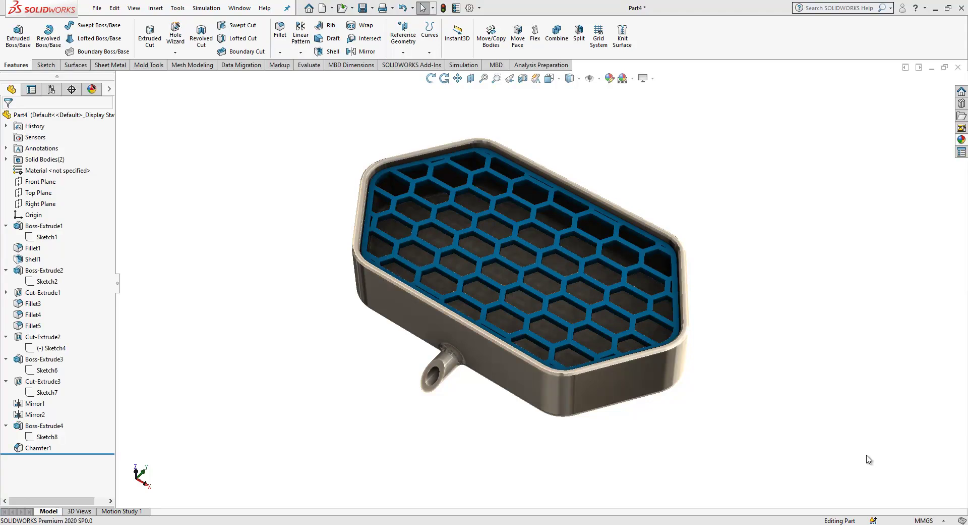
# - Open the New SOLIDWORKS Document dialog from the quick-access toolbar
pyautogui.click(324, 8)
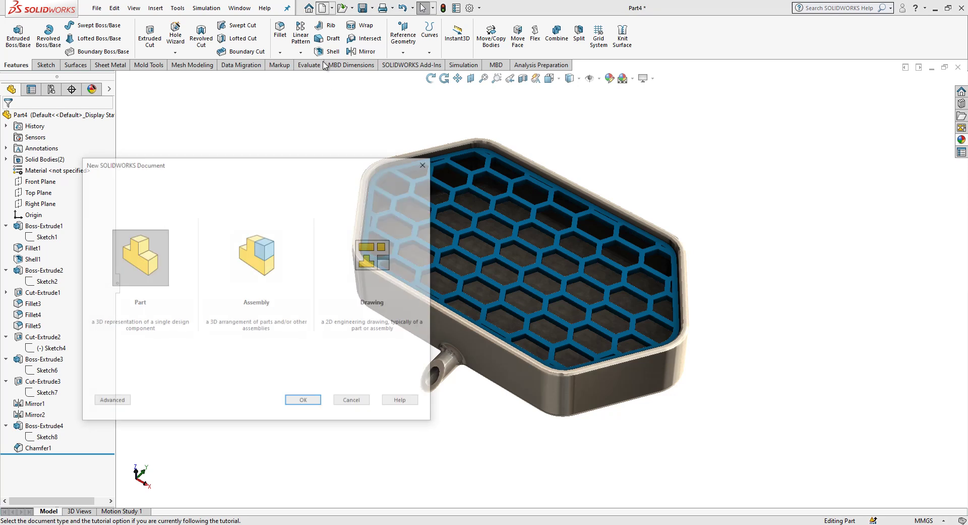
# - Create a new part and start a sketch on the Top Plane
pyautogui.click(304, 402)
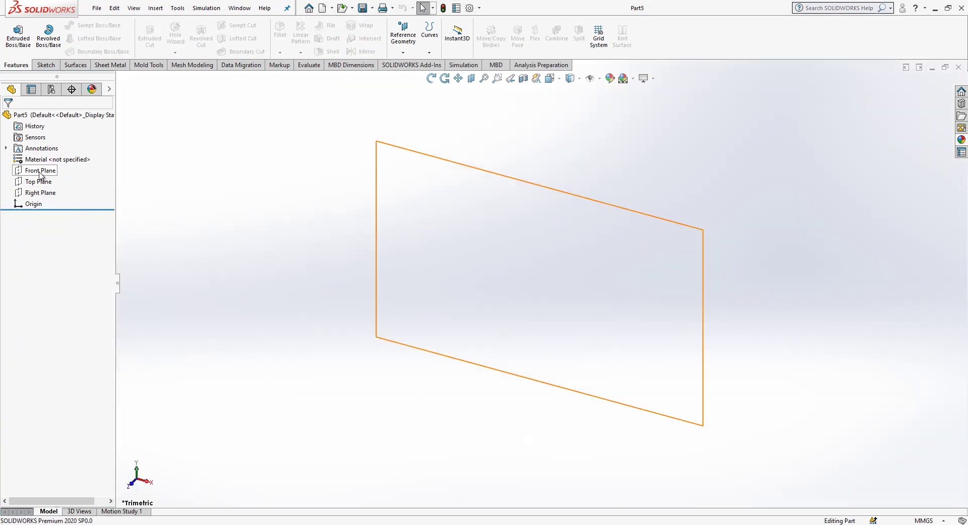
pyautogui.click(40, 174)
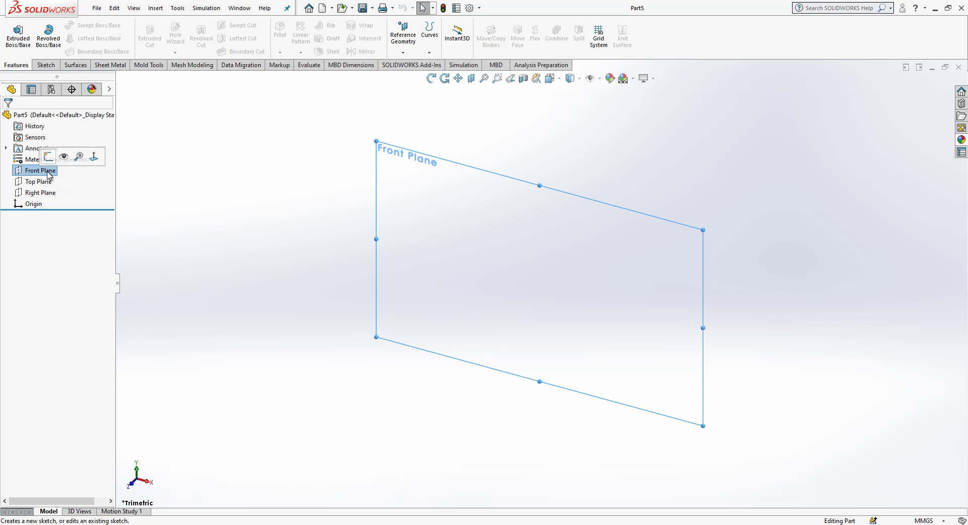
pyautogui.click(39, 181)
pyautogui.click(48, 168)
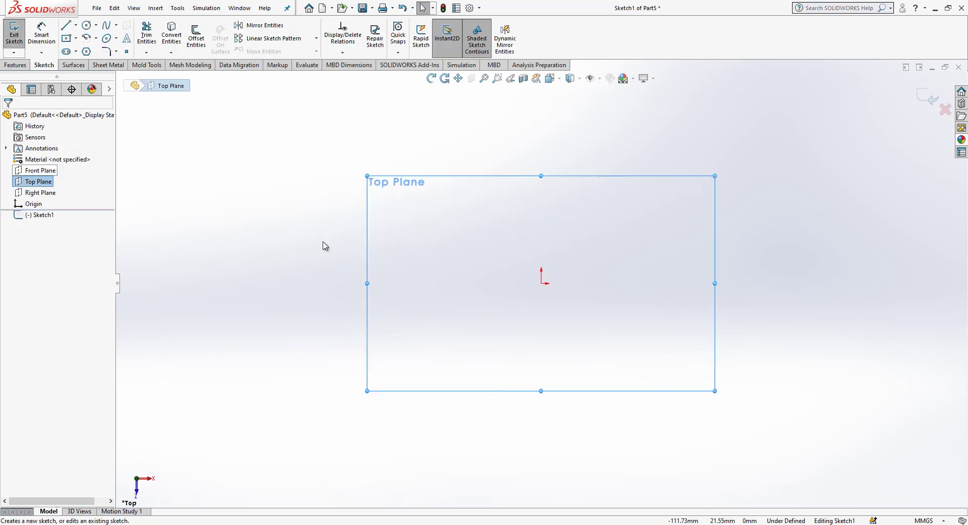
# - Draw a four-line quarter outline from the origin, making its vertical and bottom lines construction
pyautogui.click(66, 25)
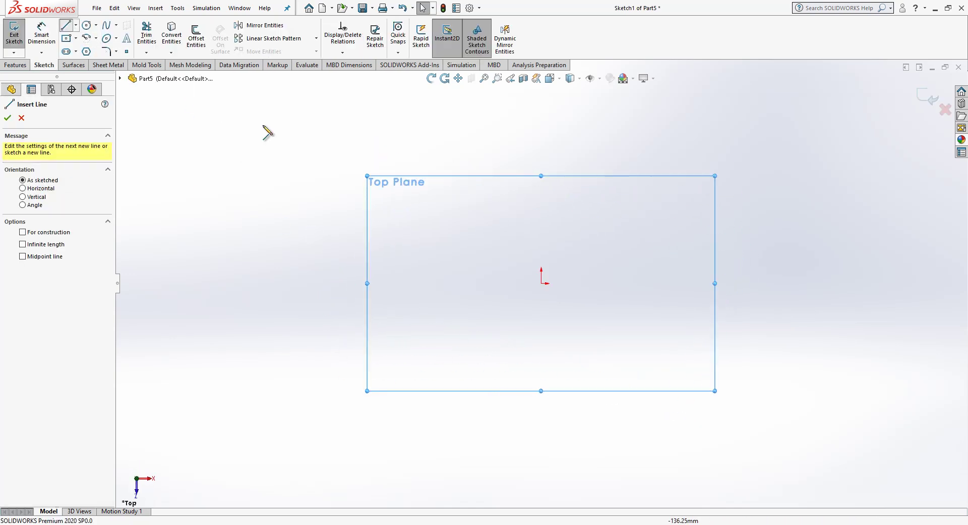
pyautogui.click(541, 283)
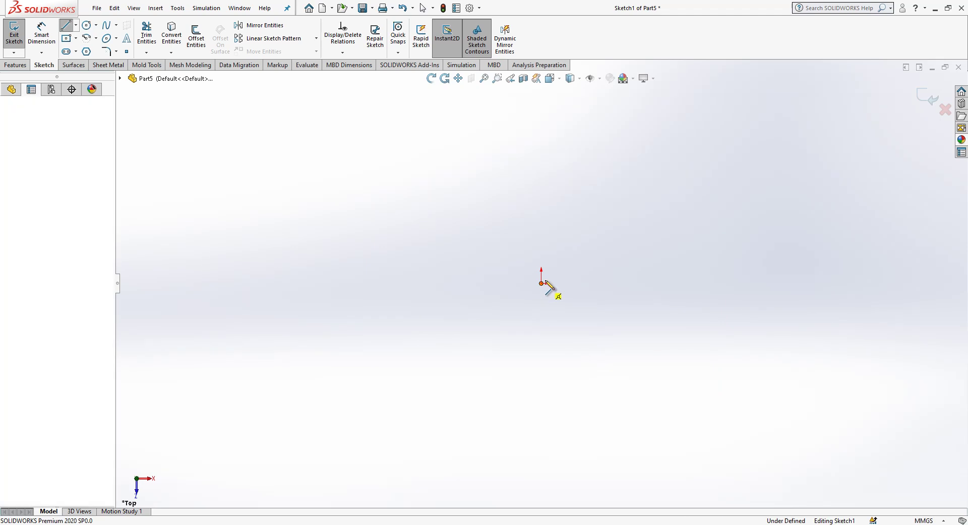
pyautogui.click(541, 193)
pyautogui.click(407, 193)
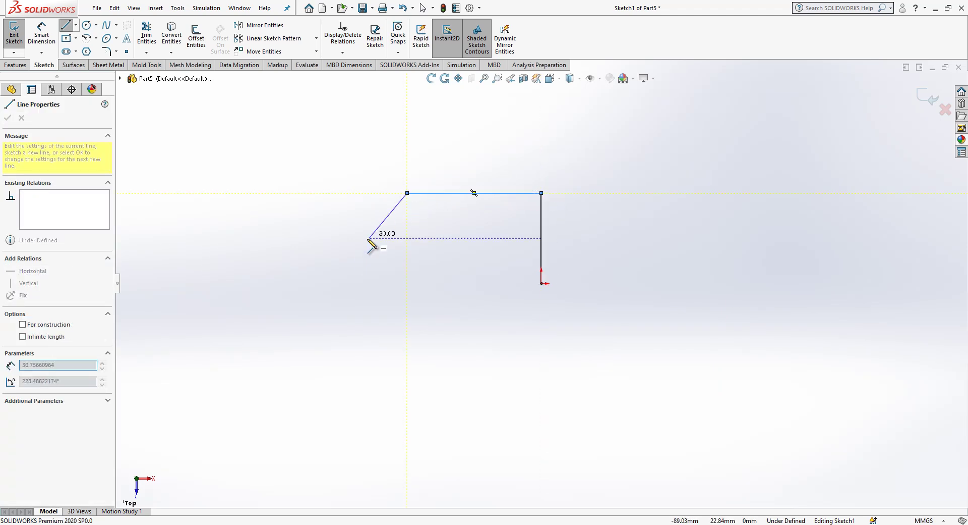
pyautogui.click(352, 283)
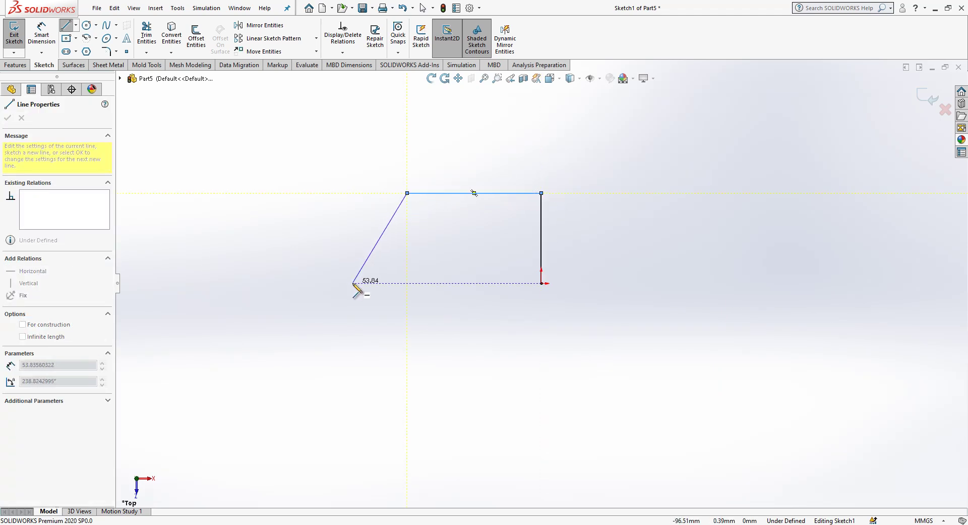
pyautogui.click(541, 283)
pyautogui.press('Escape')
pyautogui.moveTo(576, 258)
pyautogui.mouseDown()
pyautogui.moveTo(556, 281)
pyautogui.moveTo(510, 301)
pyautogui.mouseUp()
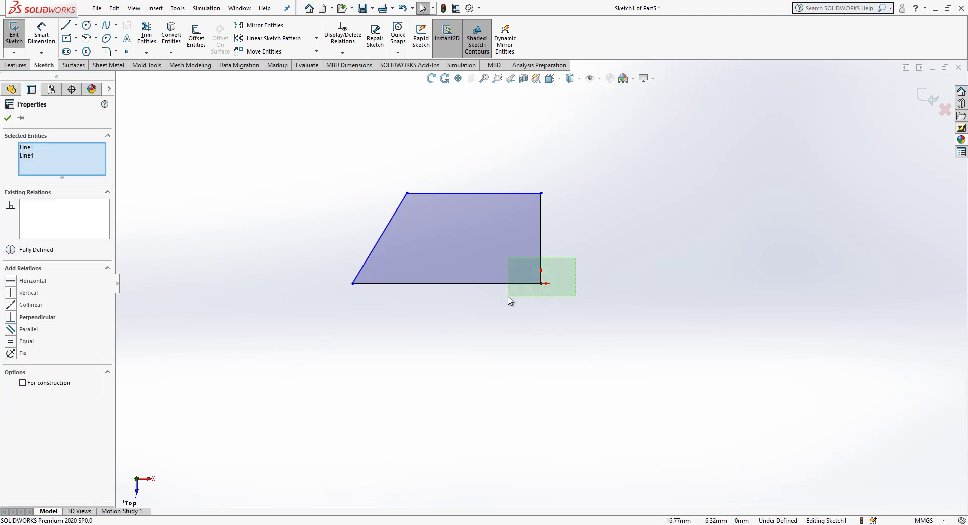
pyautogui.click(553, 267)
pyautogui.click(272, 161)
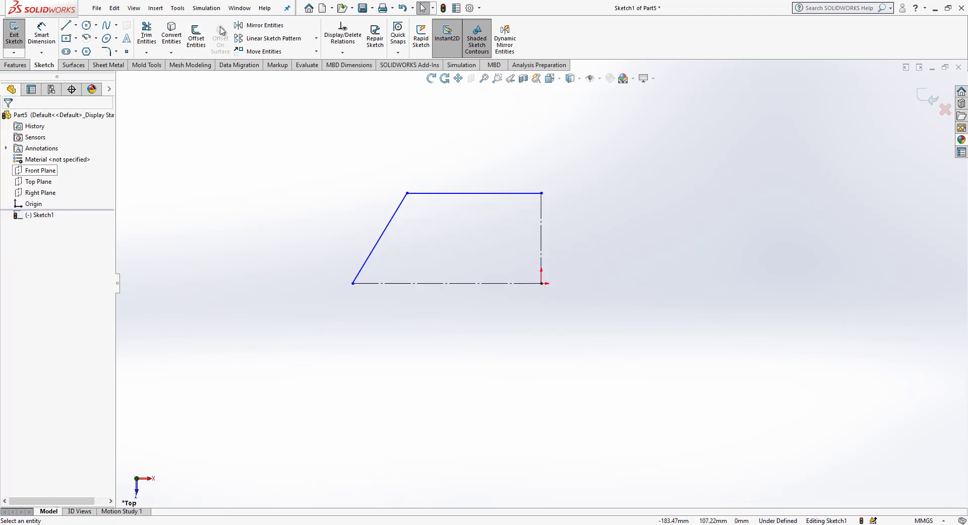
# - Mirror the top and slanted edges about the vertical centerline
pyautogui.click(260, 25)
pyautogui.moveTo(493, 150); pyautogui.dragTo(337, 228)
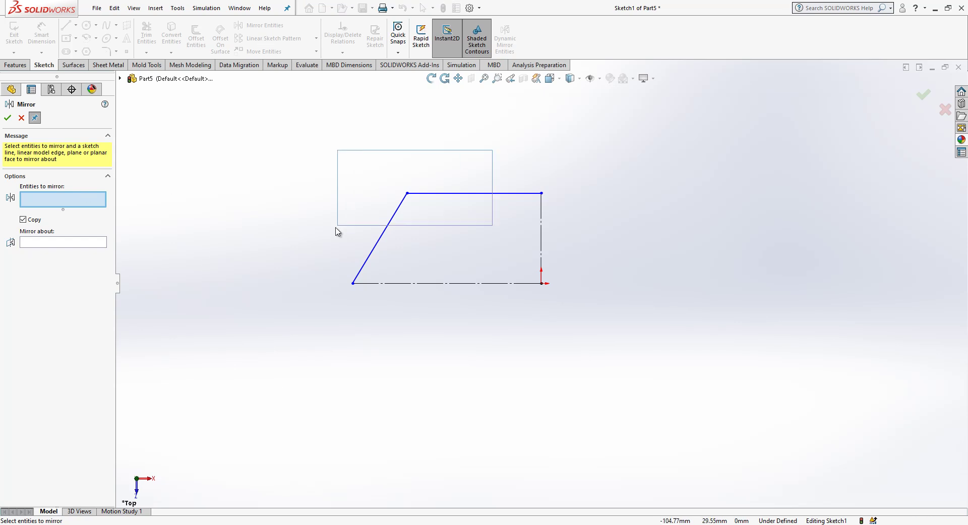
pyautogui.click(104, 250)
pyautogui.click(542, 223)
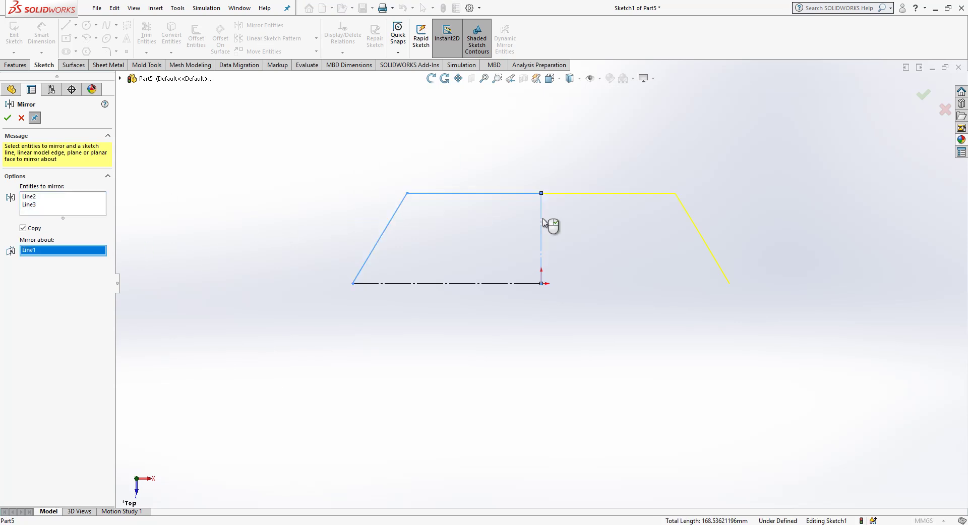
pyautogui.rightClick(543, 223)
pyautogui.press('Escape')
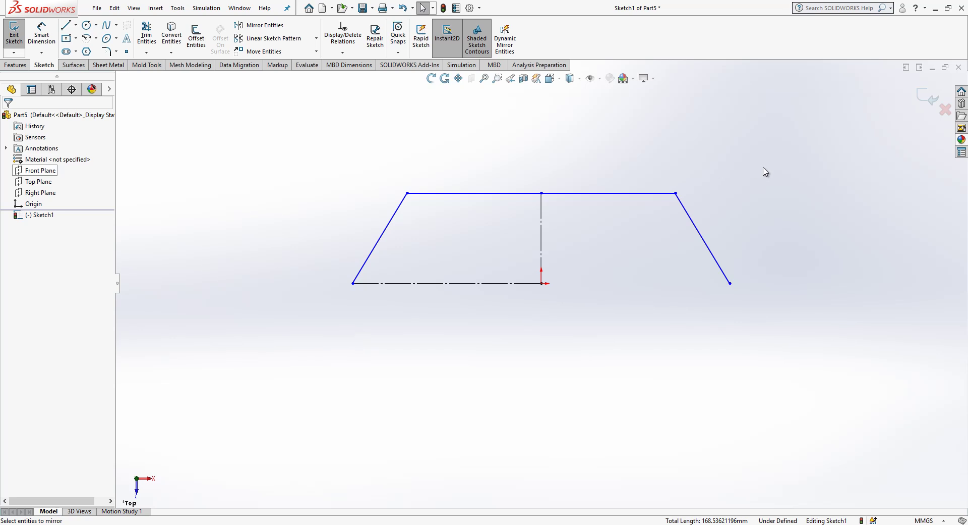
# - Mirror the half shape about the horizontal centerline to close the hexagon
pyautogui.moveTo(783, 152); pyautogui.dragTo(345, 233)
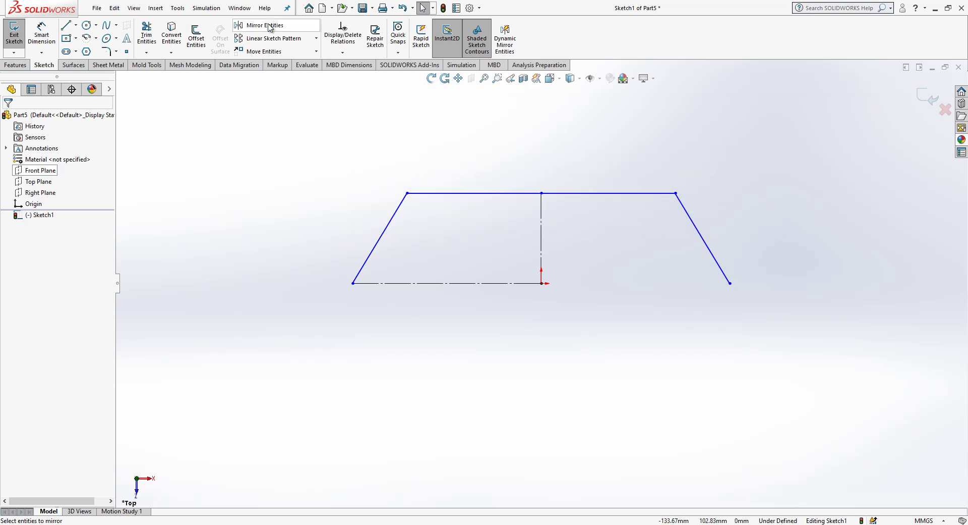
pyautogui.click(260, 26)
pyautogui.moveTo(773, 174)
pyautogui.mouseDown()
pyautogui.moveTo(424, 220)
pyautogui.moveTo(346, 253)
pyautogui.mouseUp()
pyautogui.click(91, 267)
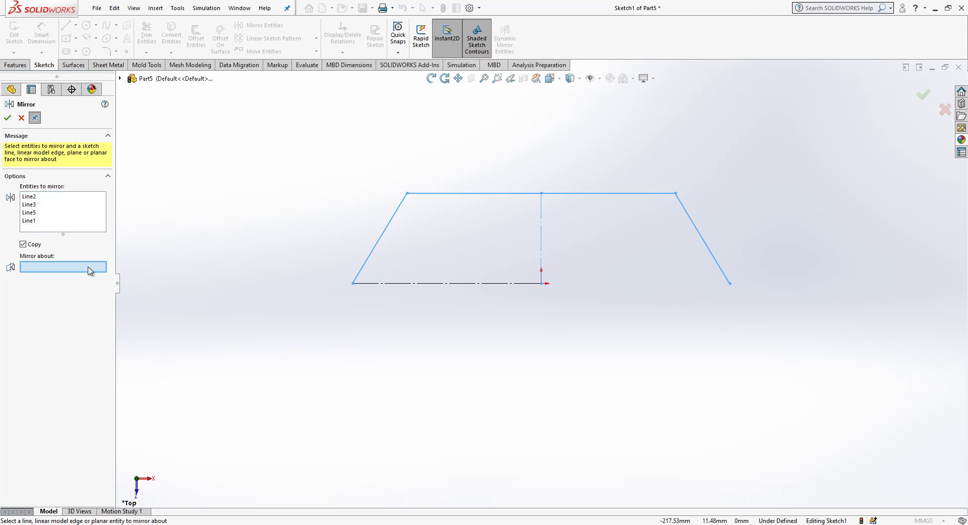
pyautogui.click(464, 285)
pyautogui.rightClick(465, 285)
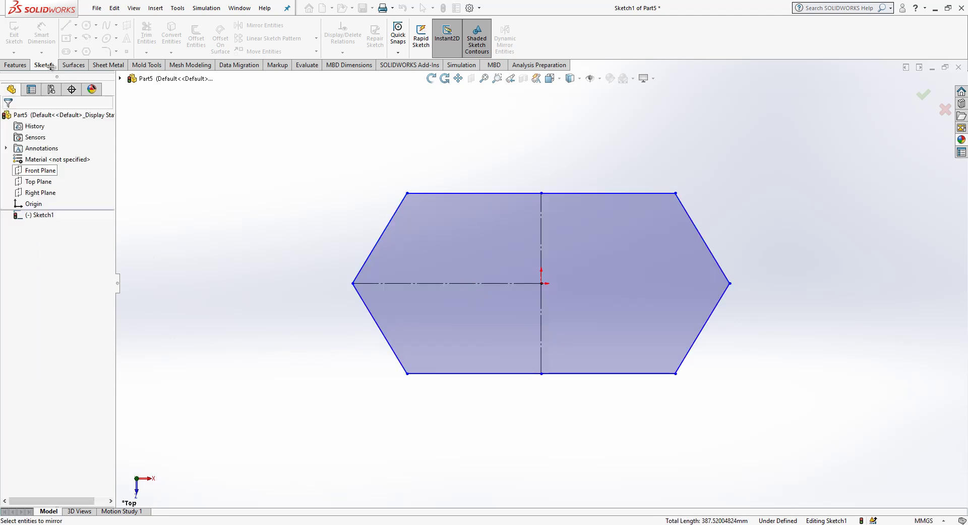
# - Dimension the hexagon's top edge to 70 mm, discarding a redundant bottom-edge dimension
pyautogui.click(454, 193)
pyautogui.click(461, 150)
pyautogui.write('70')
pyautogui.press('Return')
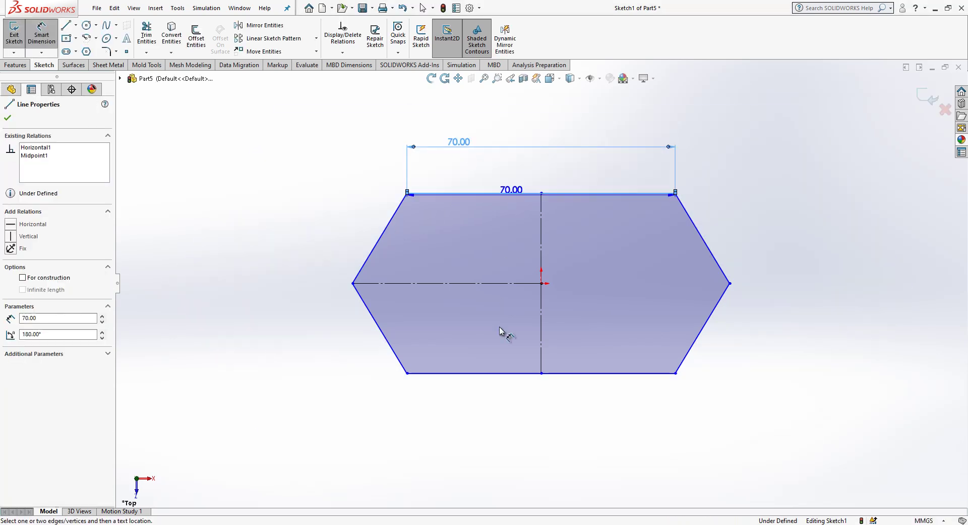
pyautogui.click(512, 373)
pyautogui.click(513, 379)
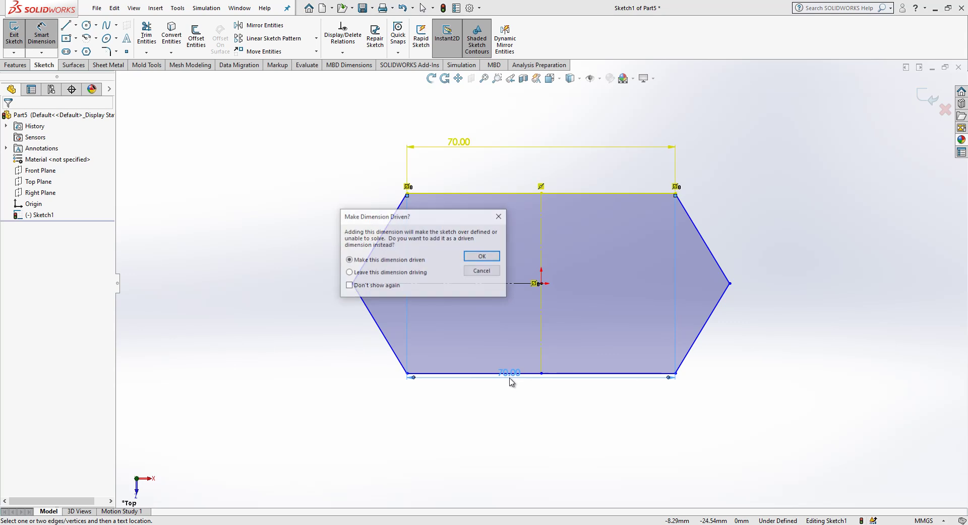
pyautogui.click(479, 274)
# - Add a 60 mm overall height dimension to the hexagon
pyautogui.click(502, 193)
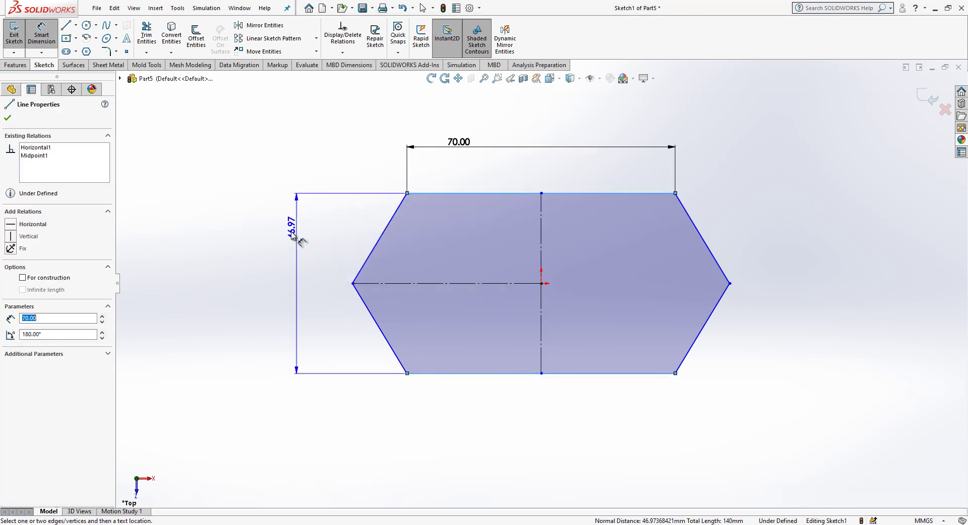
pyautogui.click(293, 235)
pyautogui.write('60')
pyautogui.press('Return')
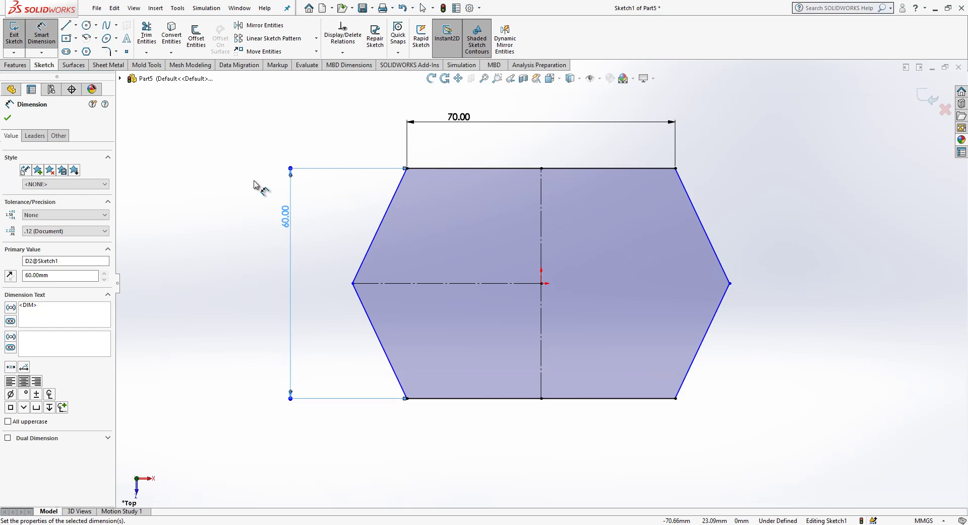
pyautogui.click(254, 184)
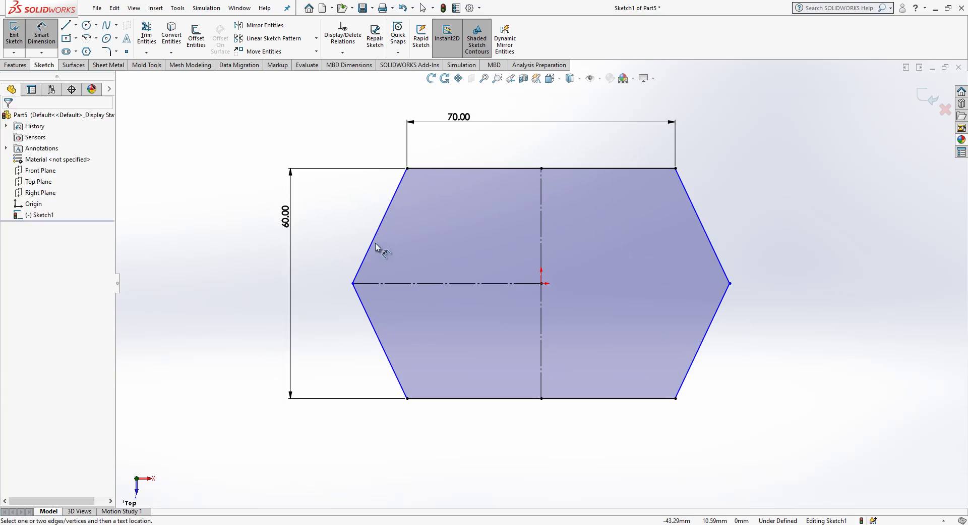
# - Set the angle between the two left edges to 120°
pyautogui.click(376, 248)
pyautogui.click(372, 320)
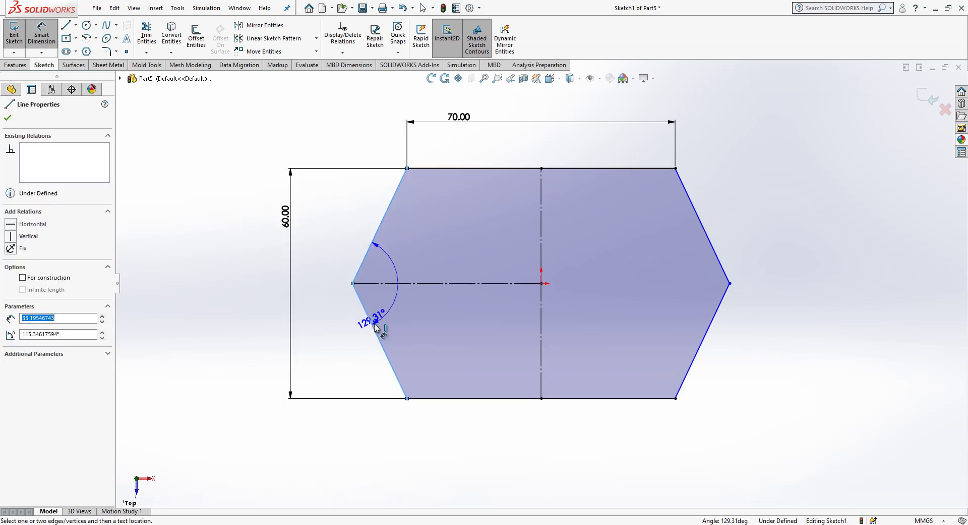
pyautogui.click(403, 328)
pyautogui.write('120')
pyautogui.press('Return')
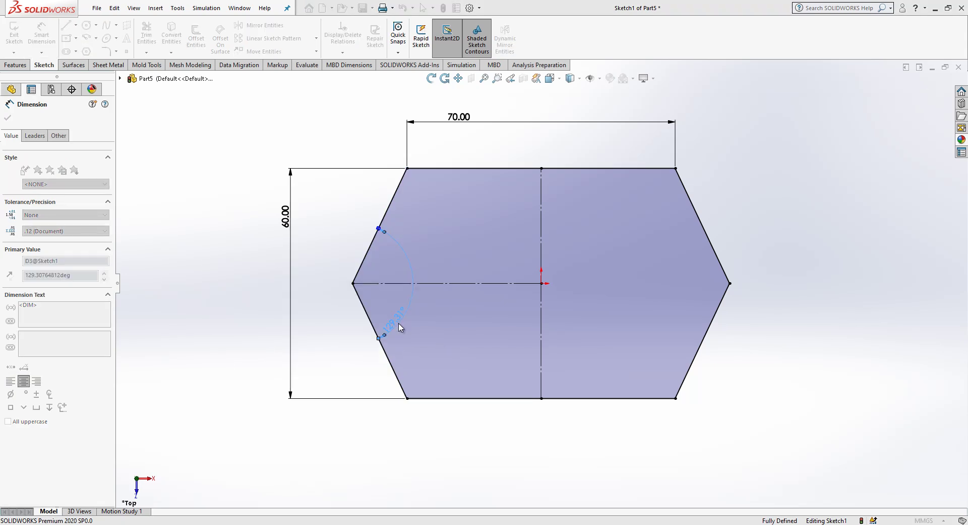
pyautogui.click(165, 252)
pyautogui.scroll(2, 507, 290)
pyautogui.scroll(-1, 667, 222)
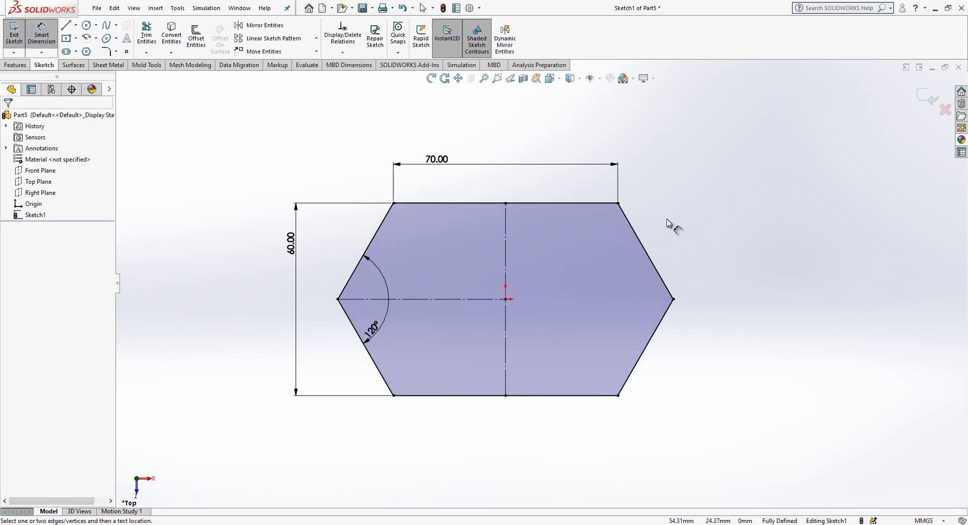
# - Apply 10 mm sketch fillets to all six hexagon corners and exit Sketch1
pyautogui.click(106, 51)
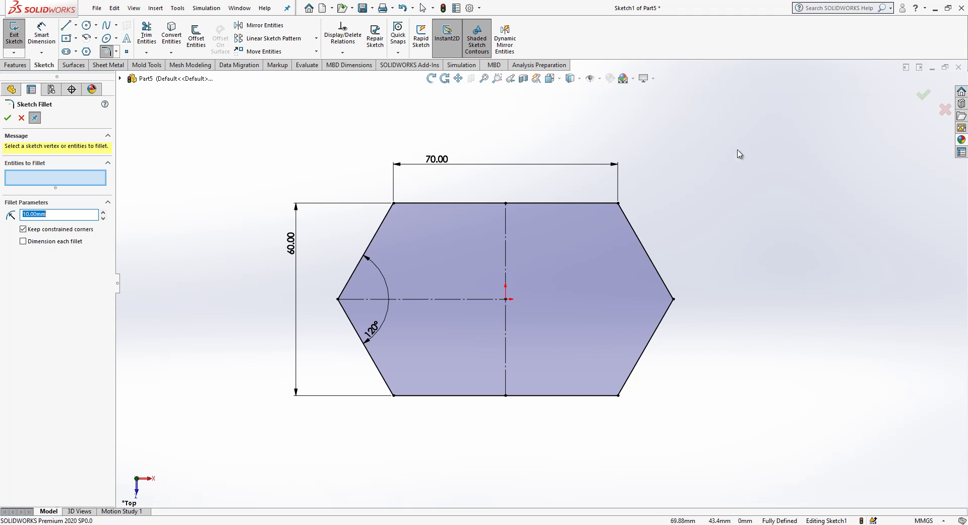
pyautogui.moveTo(737, 147); pyautogui.dragTo(299, 428)
pyautogui.click(499, 276)
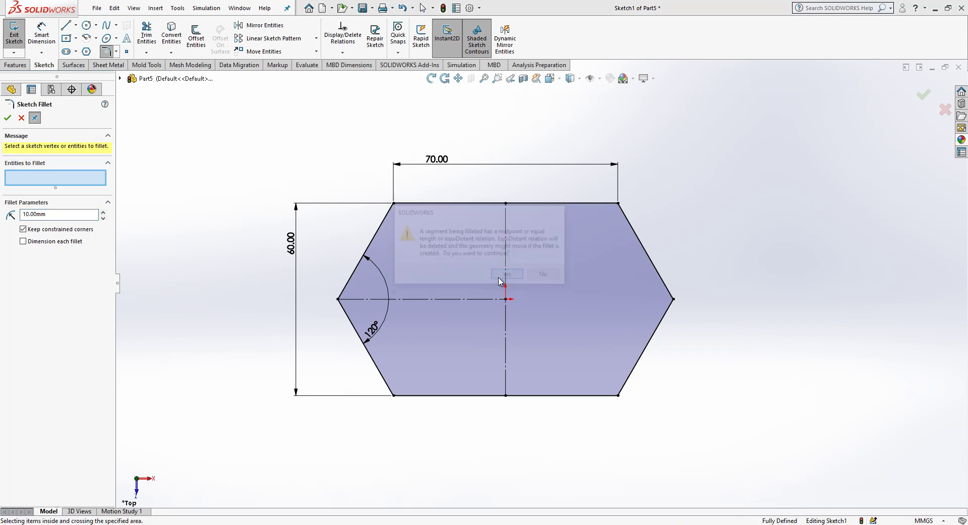
pyautogui.click(7, 119)
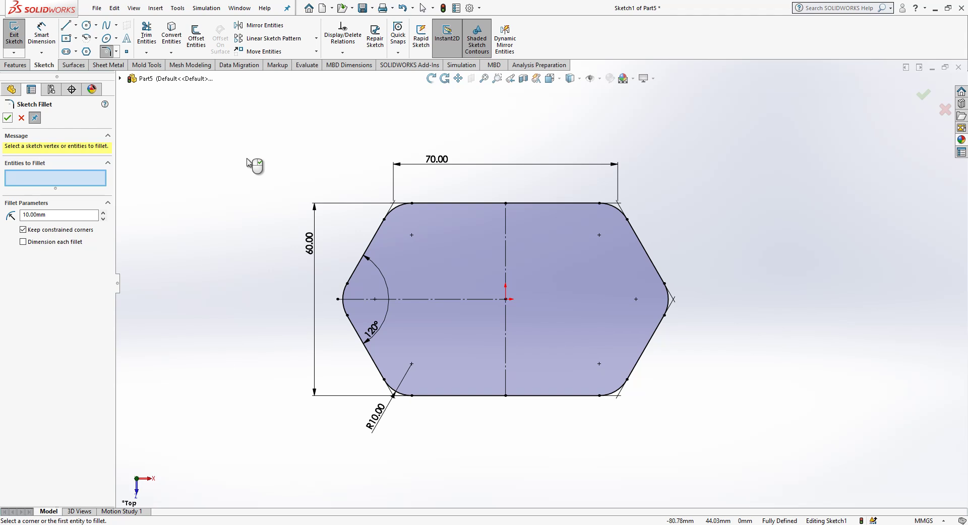
pyautogui.press('Escape')
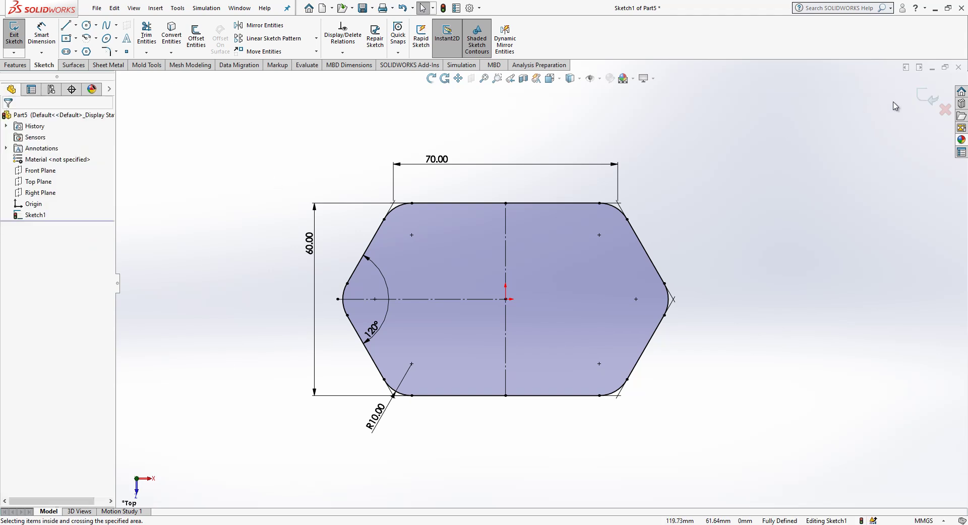
pyautogui.click(924, 99)
# - Extrude the outline 20 mm in the flipped direction and round its bottom edges 2 mm
pyautogui.moveTo(600, 381)
pyautogui.mouseDown(button='middle')
pyautogui.moveTo(562, 232)
pyautogui.moveTo(580, 271)
pyautogui.moveTo(545, 236)
pyautogui.mouseUp(button='middle')
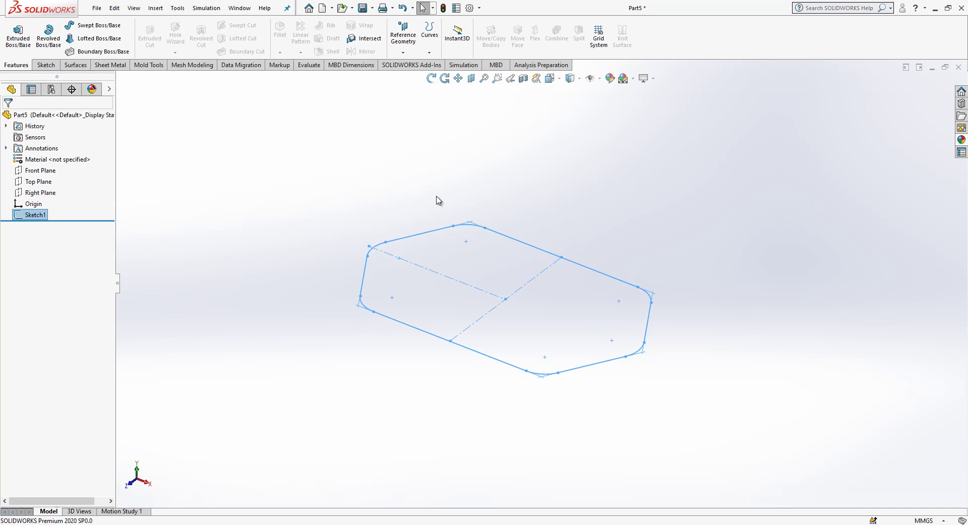
pyautogui.click(25, 46)
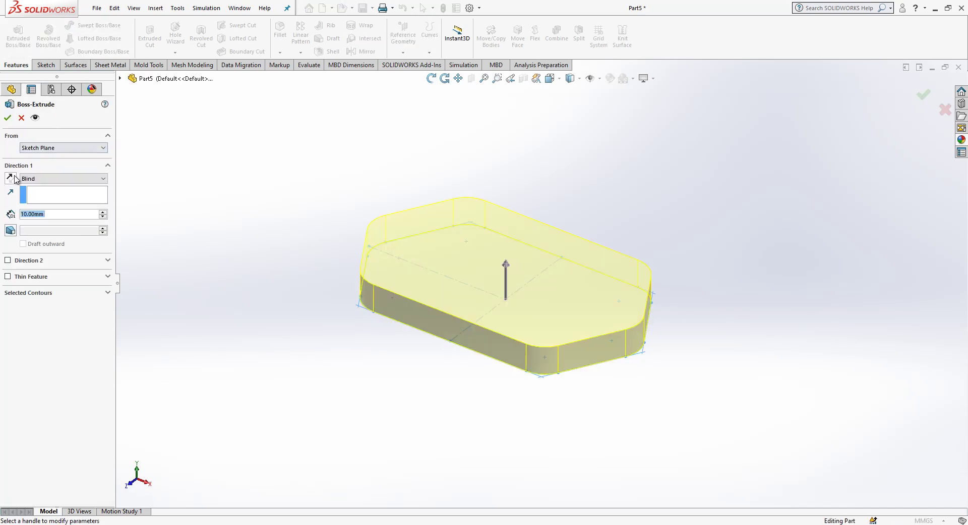
pyautogui.click(14, 178)
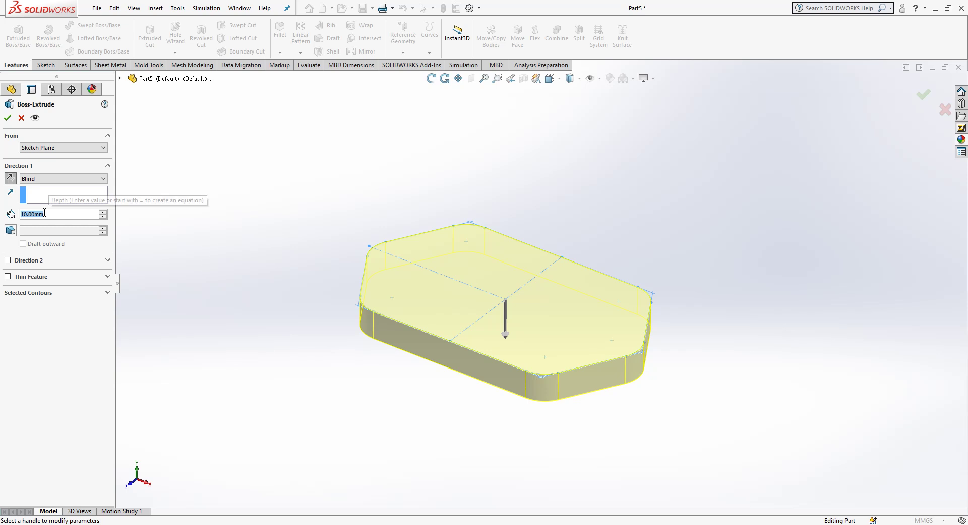
pyautogui.write('20')
pyautogui.press('Return')
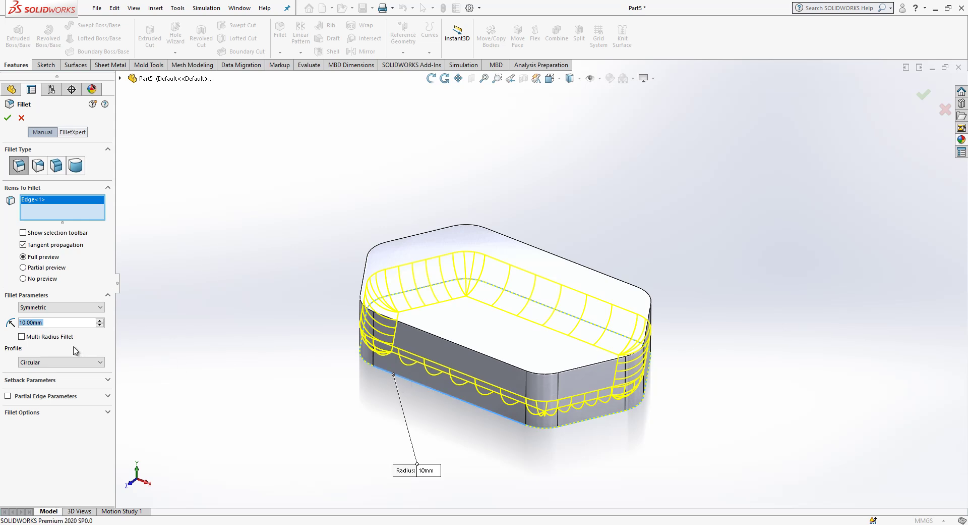
pyautogui.write('2')
pyautogui.press('Return')
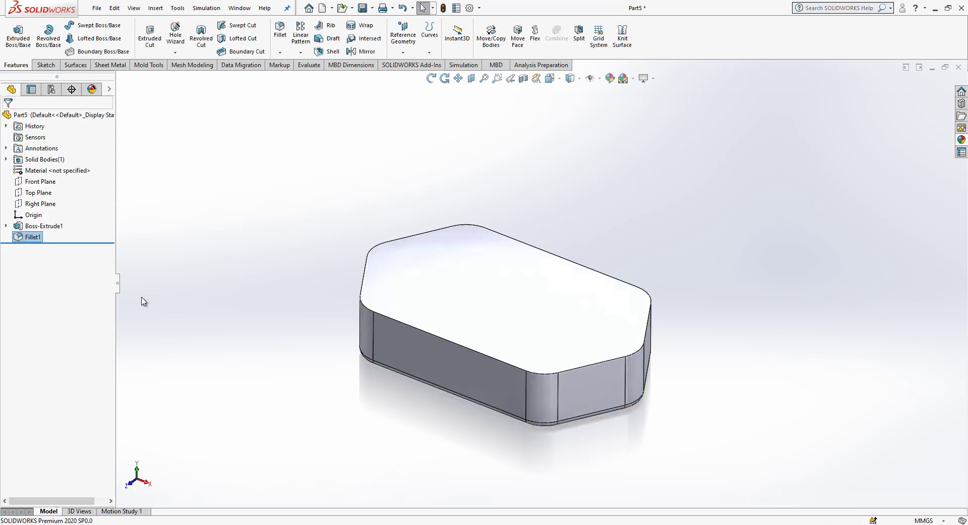
# - Shell the block with 2 mm walls, removing the top face
pyautogui.click(323, 56)
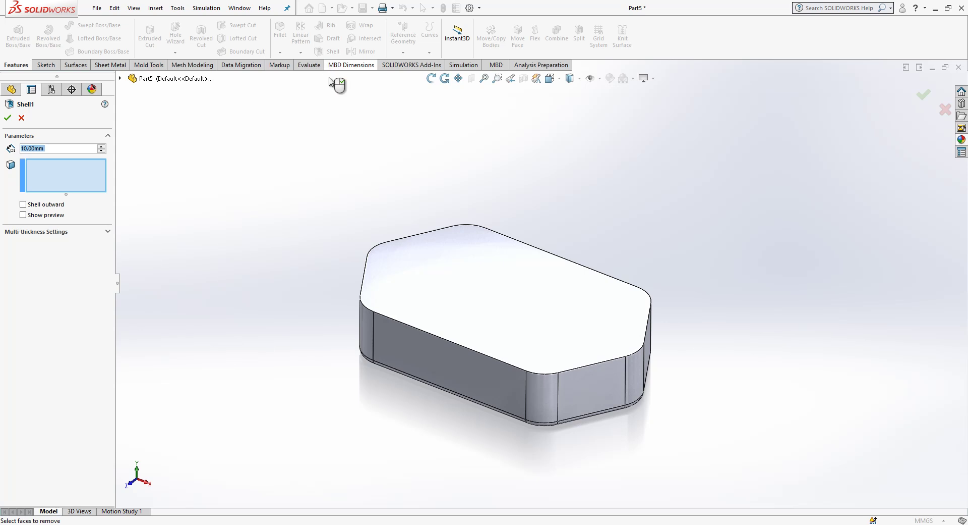
pyautogui.click(515, 296)
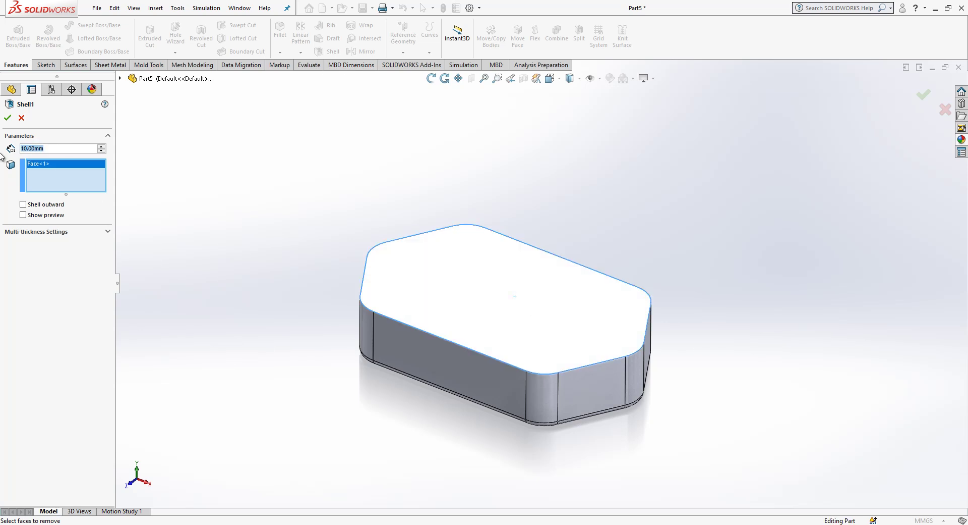
pyautogui.write('2')
pyautogui.press('Return')
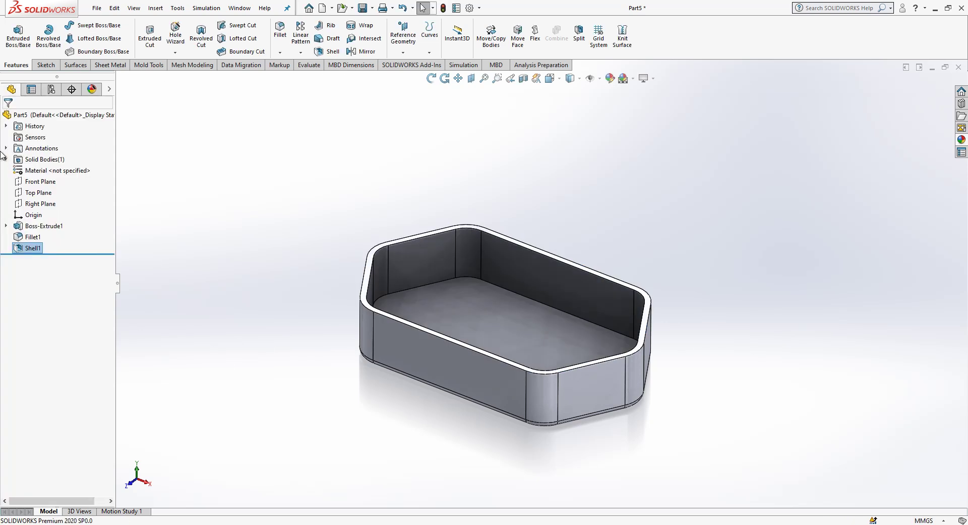
# - Face the tray's front wall head-on and start a sketch on it
pyautogui.scroll(-1, 604, 282)
pyautogui.moveTo(549, 290)
pyautogui.mouseDown(button='middle')
pyautogui.moveTo(546, 301)
pyautogui.moveTo(543, 294)
pyautogui.mouseUp(button='middle')
pyautogui.scroll(2, 498, 295)
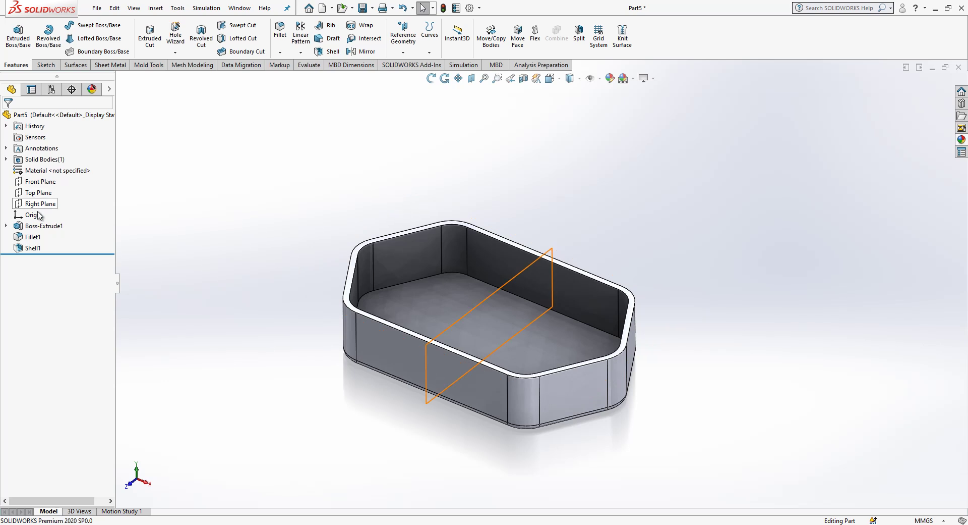
pyautogui.click(388, 340)
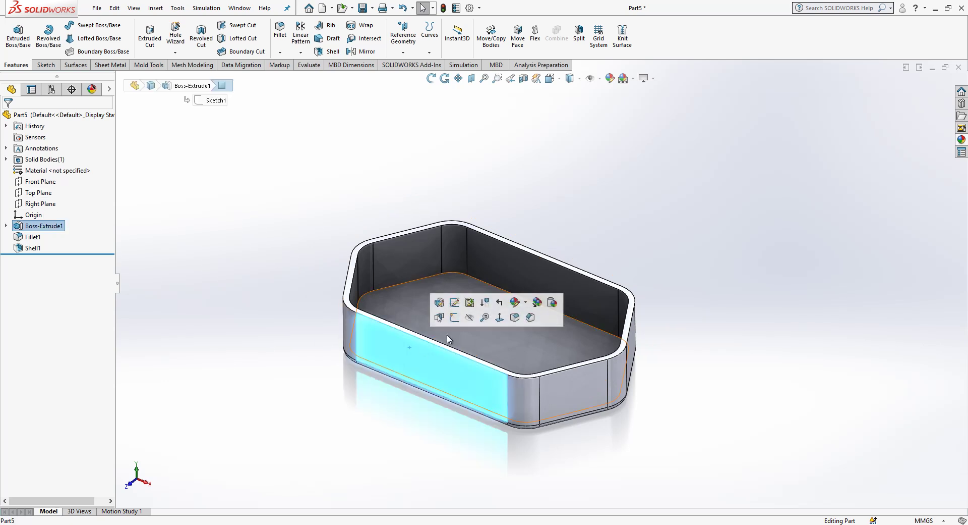
pyautogui.click(498, 317)
pyautogui.click(547, 293)
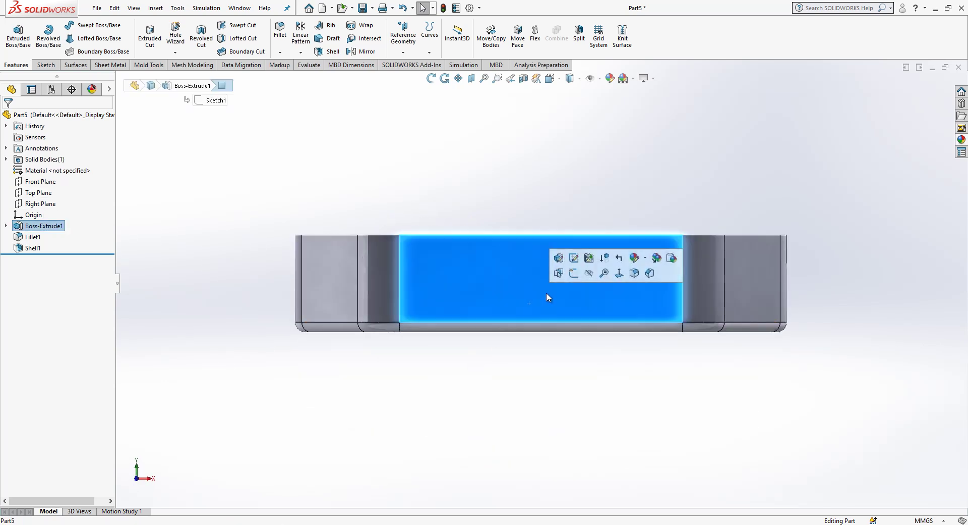
pyautogui.click(573, 273)
# - Draw a vertical line from the top-edge midpoint down to the bottom edge
pyautogui.click(66, 25)
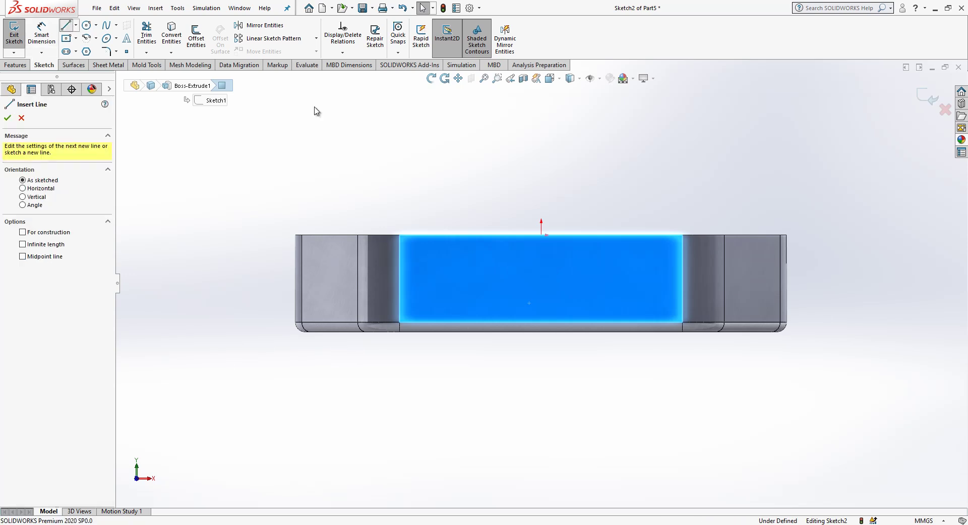
pyautogui.click(541, 234)
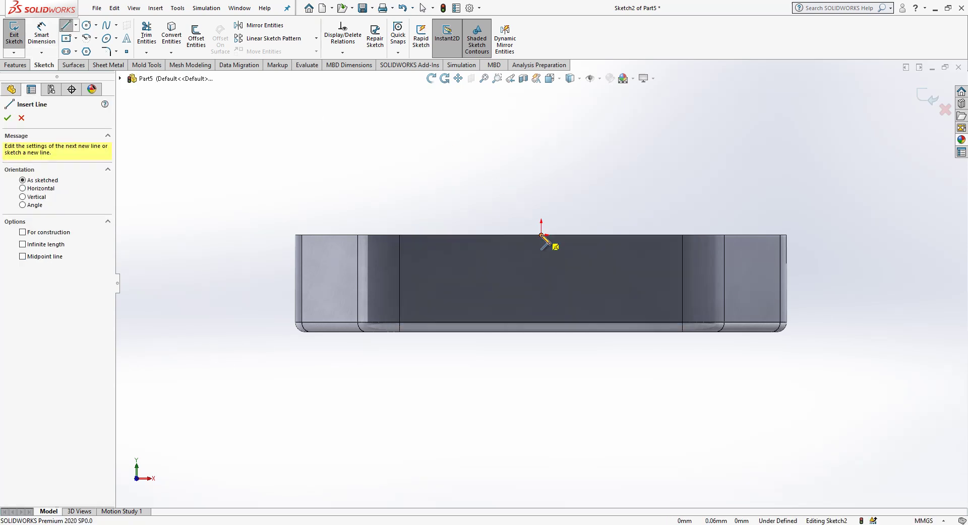
pyautogui.click(541, 331)
pyautogui.press('Escape')
pyautogui.click(540, 313)
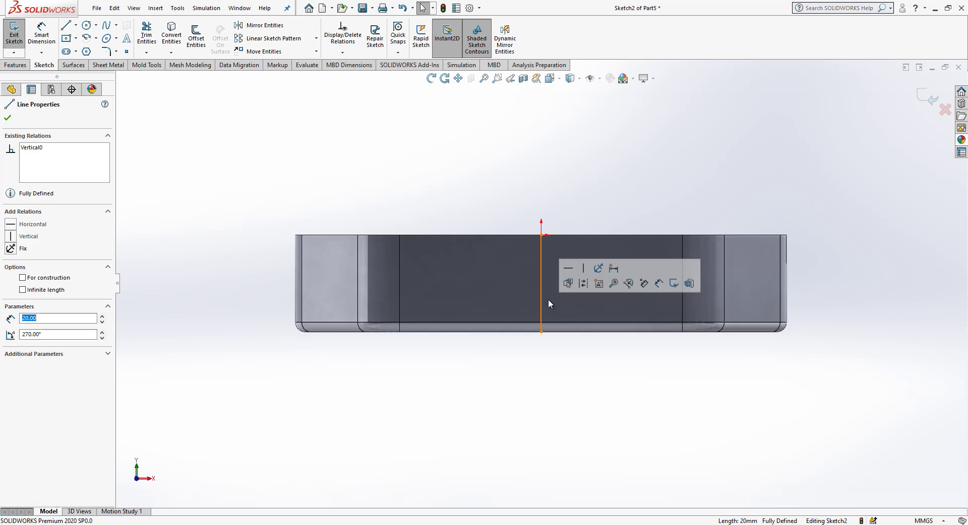
pyautogui.click(214, 138)
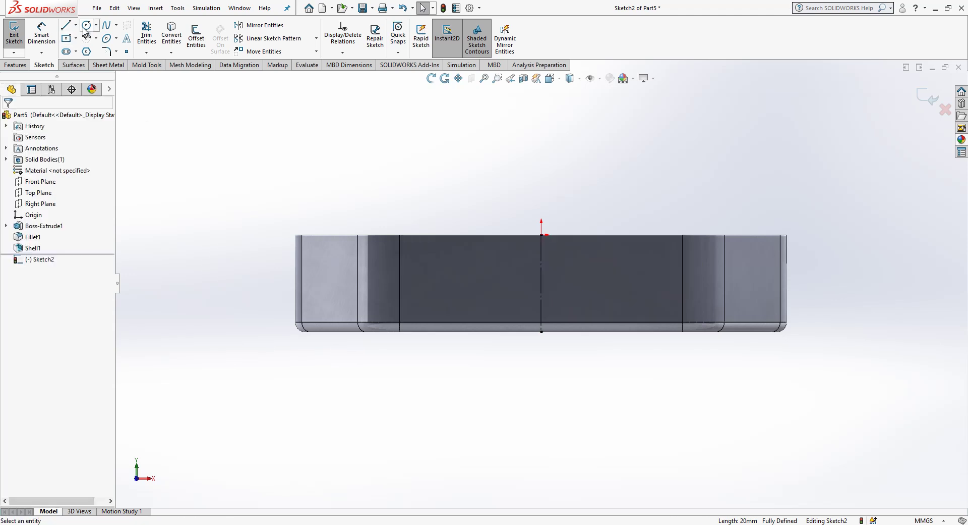
# - Draw a 7 mm diameter circle at the line's bottom end and exit the sketch
pyautogui.click(84, 29)
pyautogui.click(541, 315)
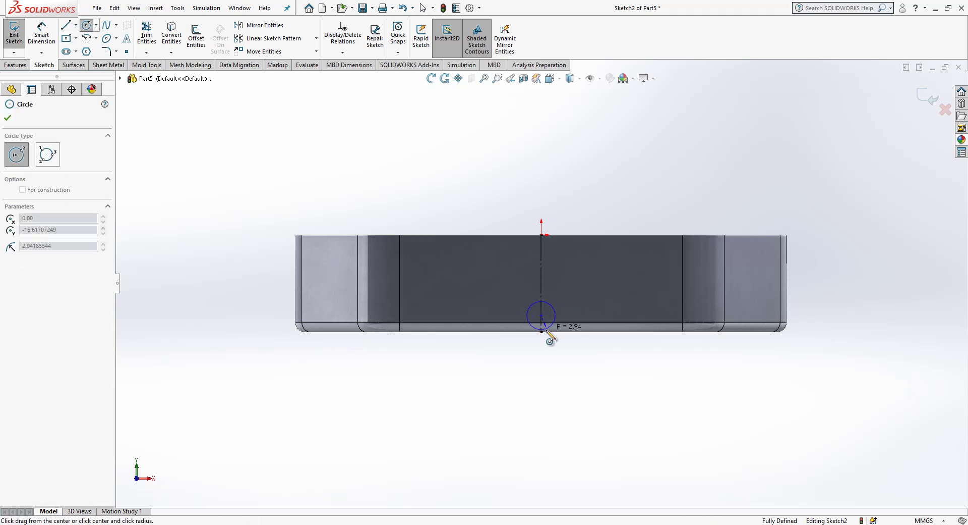
pyautogui.click(542, 332)
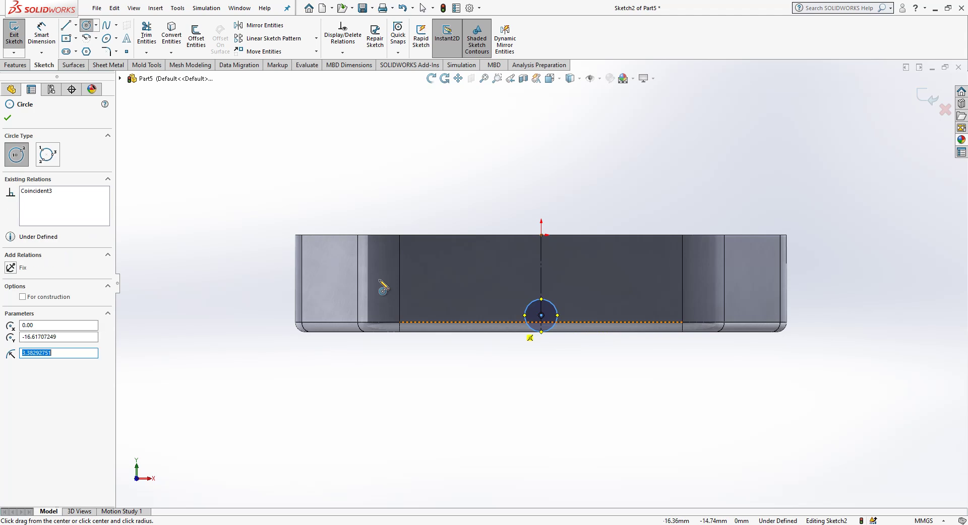
pyautogui.click(39, 40)
pyautogui.click(557, 314)
pyautogui.click(582, 298)
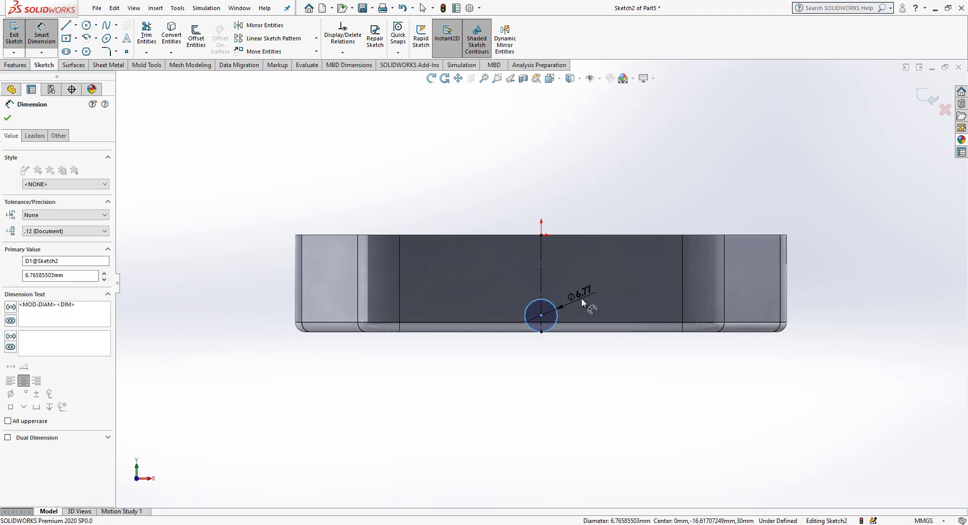
pyautogui.write('7')
pyautogui.press('Return')
pyautogui.click(617, 389)
pyautogui.scroll(-1, 695, 288)
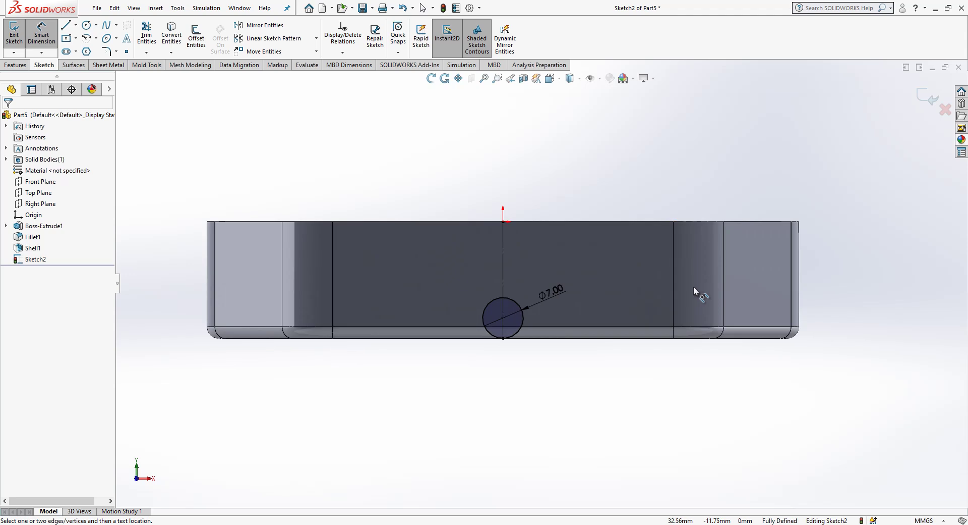
pyautogui.click(923, 95)
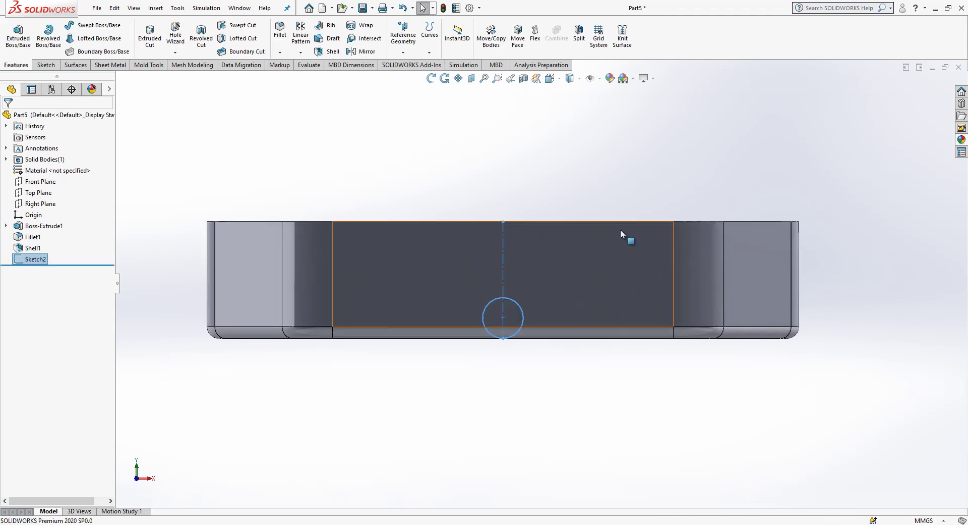
# - Extrude Sketch2 12.5 mm outward, with Direction 2 Up To Body to Shell1
pyautogui.moveTo(621, 229)
pyautogui.mouseDown(button='middle')
pyautogui.moveTo(558, 261)
pyautogui.moveTo(558, 305)
pyautogui.mouseUp(button='middle')
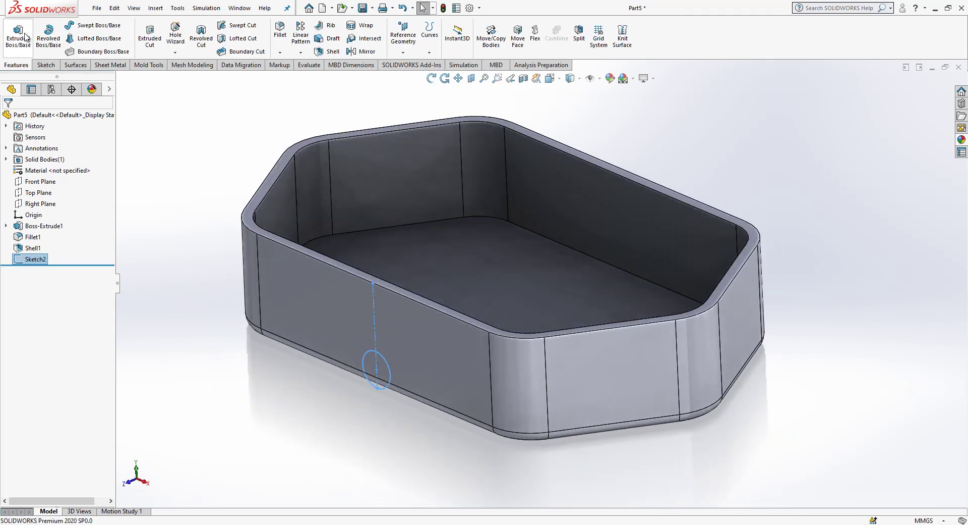
pyautogui.click(18, 35)
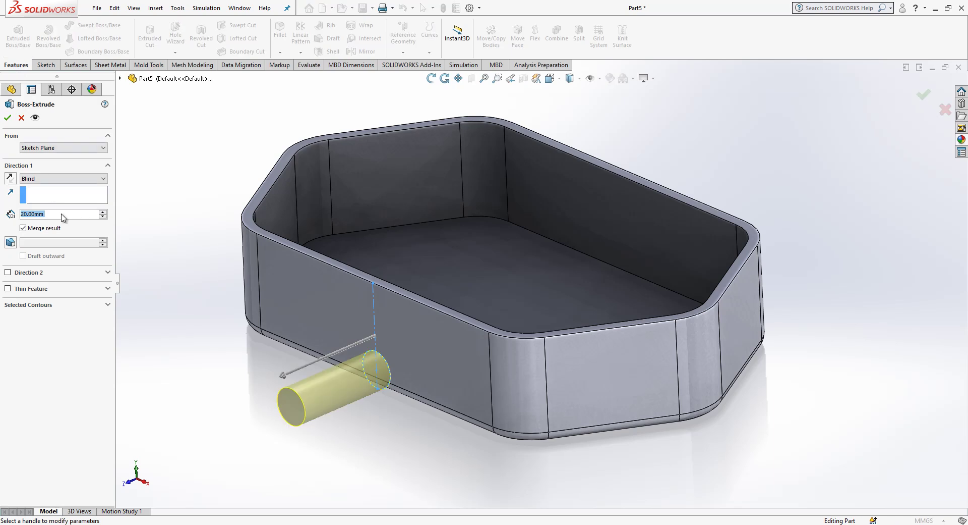
pyautogui.write('12.5')
pyautogui.press('Return')
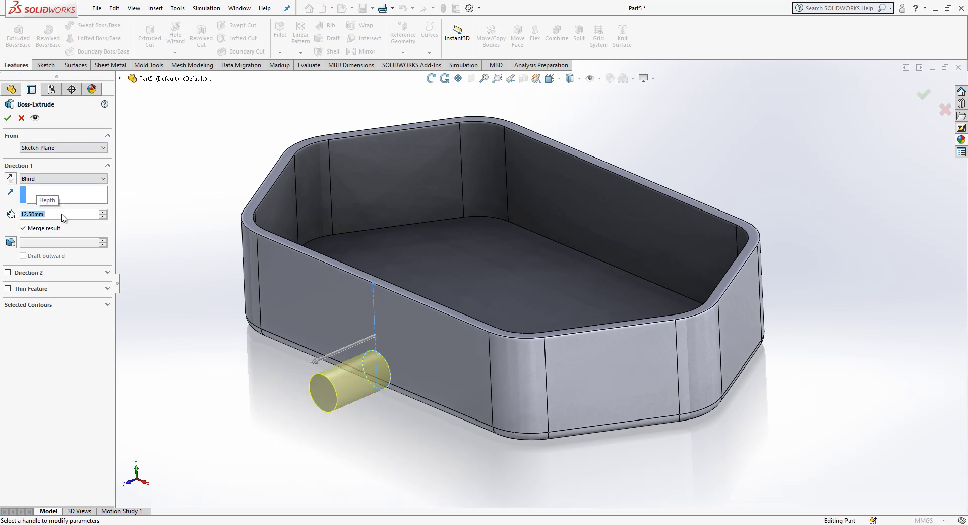
pyautogui.click(37, 274)
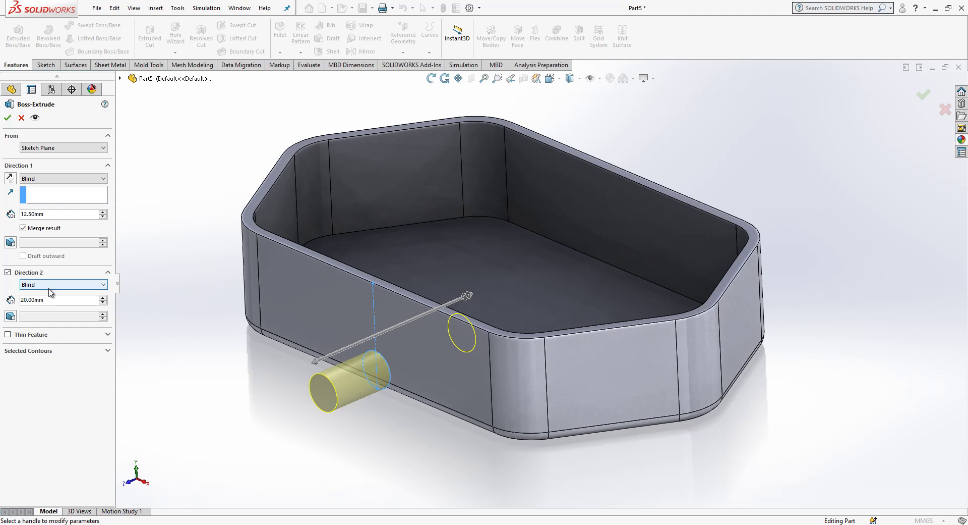
pyautogui.click(50, 285)
pyautogui.click(65, 332)
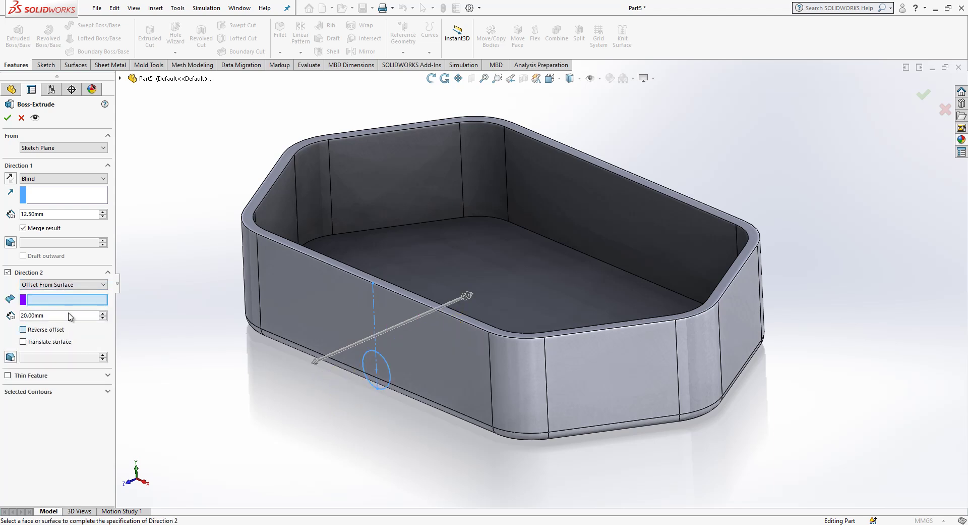
pyautogui.click(75, 284)
pyautogui.click(55, 340)
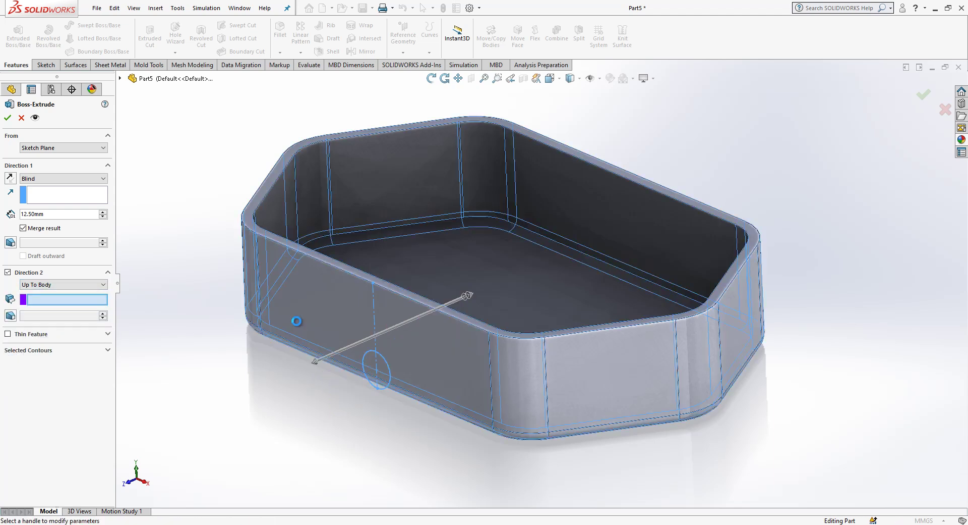
pyautogui.click(310, 331)
pyautogui.moveTo(310, 331)
pyautogui.mouseDown(button='middle')
pyautogui.moveTo(285, 225)
pyautogui.moveTo(278, 264)
pyautogui.moveTo(301, 329)
pyautogui.mouseUp(button='middle')
pyautogui.press('Return')
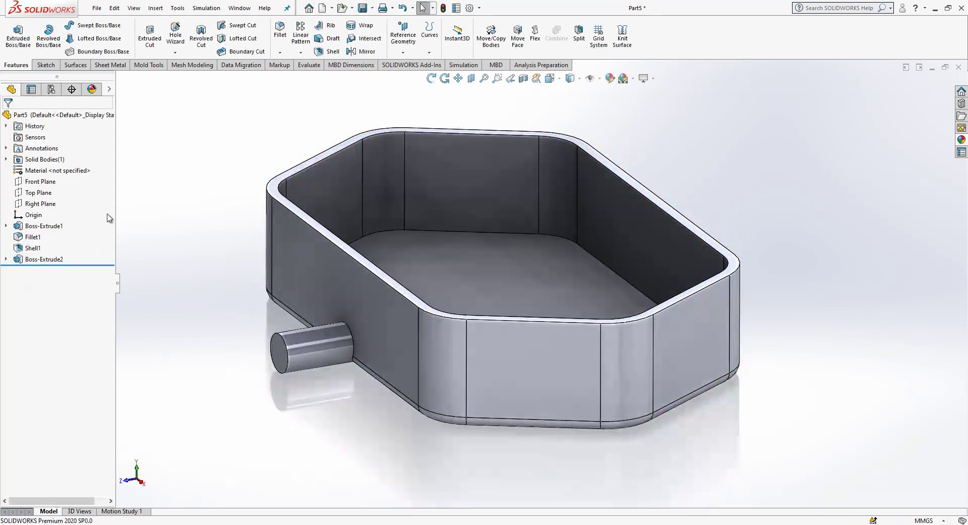
# - View the Right Plane head-on and start a sketch on it
pyautogui.click(41, 203)
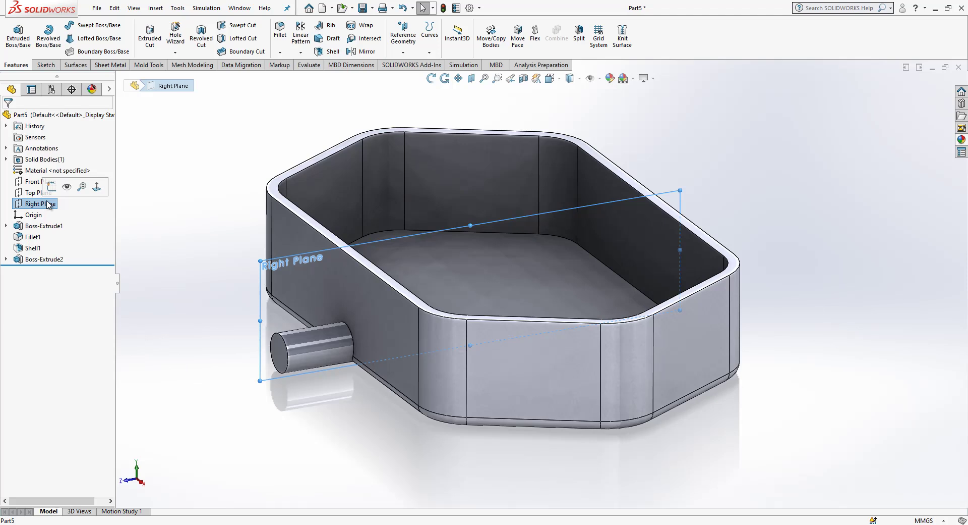
pyautogui.click(96, 187)
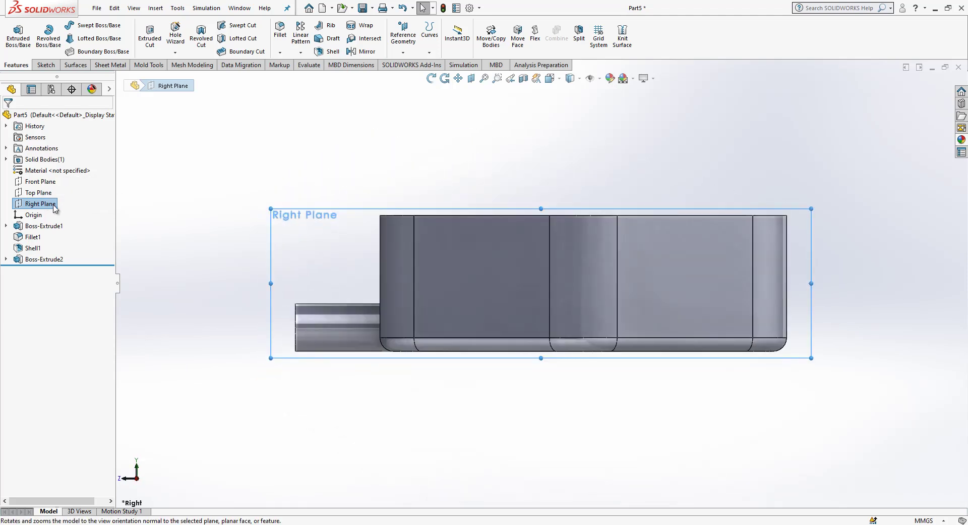
pyautogui.rightClick(55, 205)
pyautogui.click(61, 190)
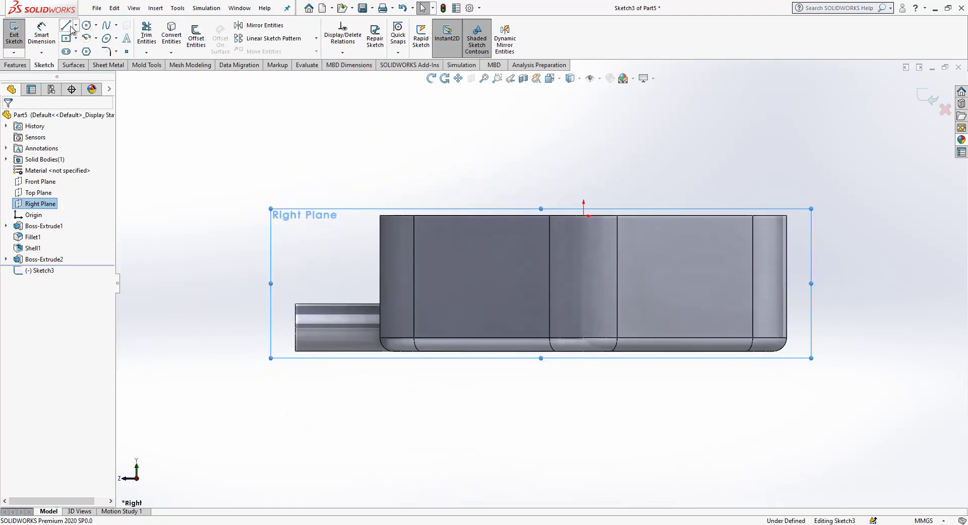
# - Draw a right triangle over the spout end with an 8 mm top edge, then exit
pyautogui.press('l')
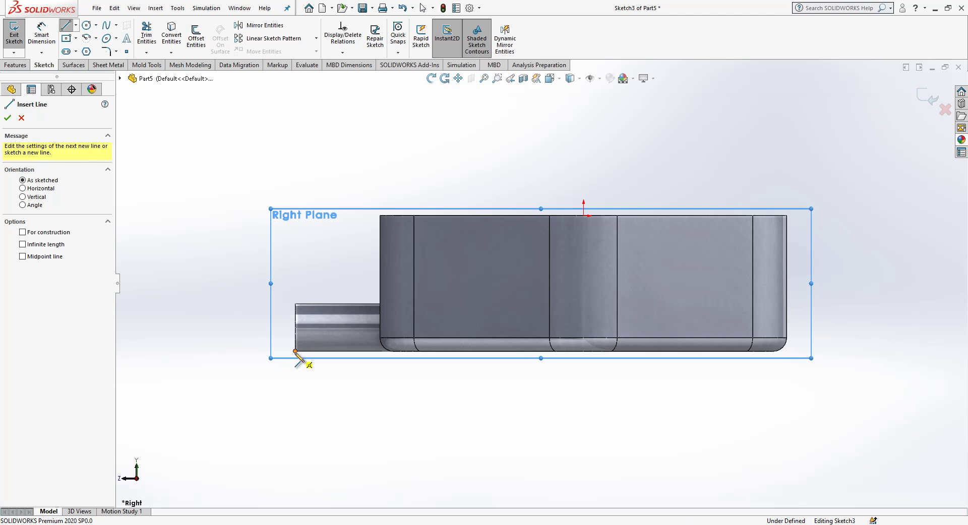
pyautogui.click(295, 351)
pyautogui.click(349, 304)
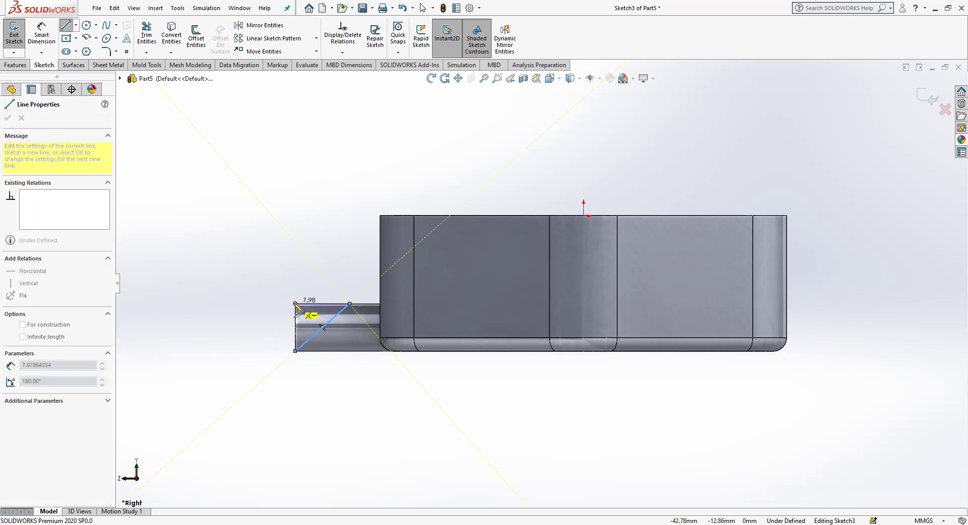
pyautogui.click(296, 304)
pyautogui.click(296, 350)
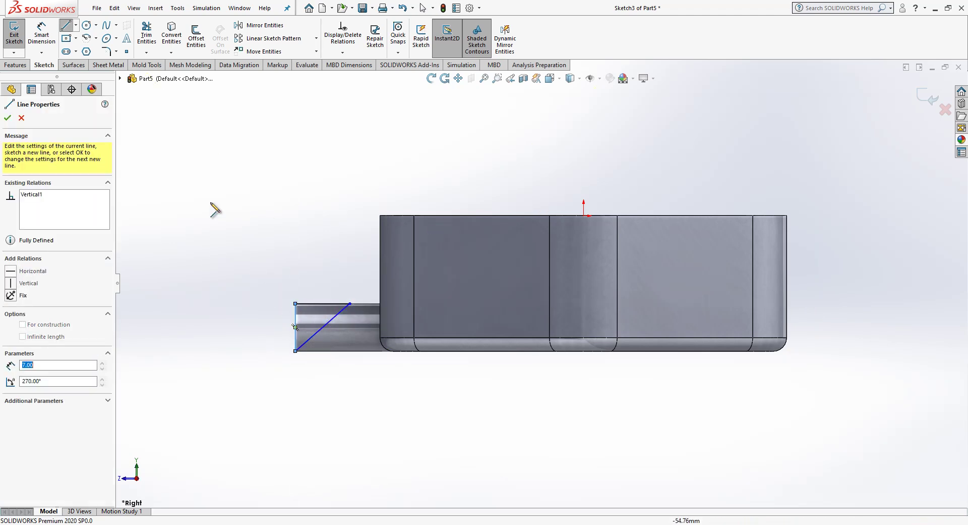
pyautogui.click(33, 44)
pyautogui.click(326, 325)
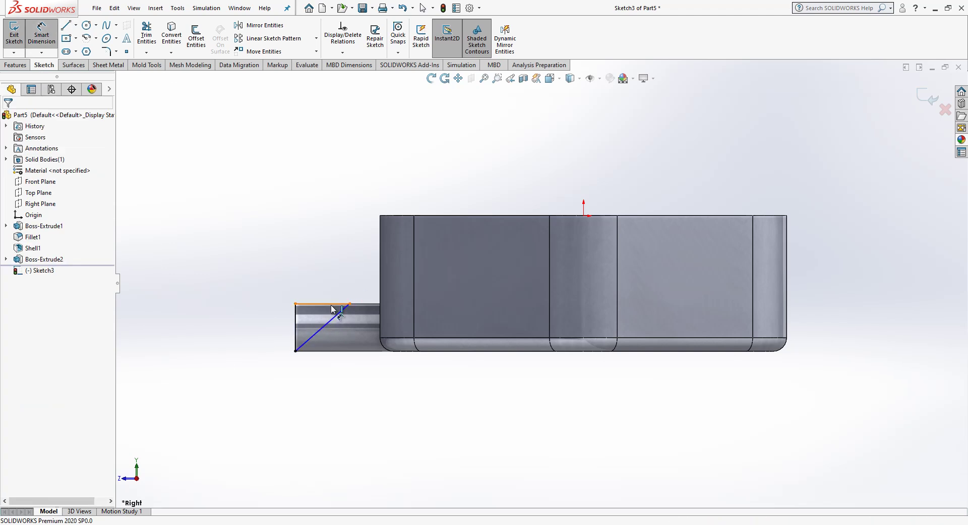
pyautogui.click(329, 256)
pyautogui.write('8')
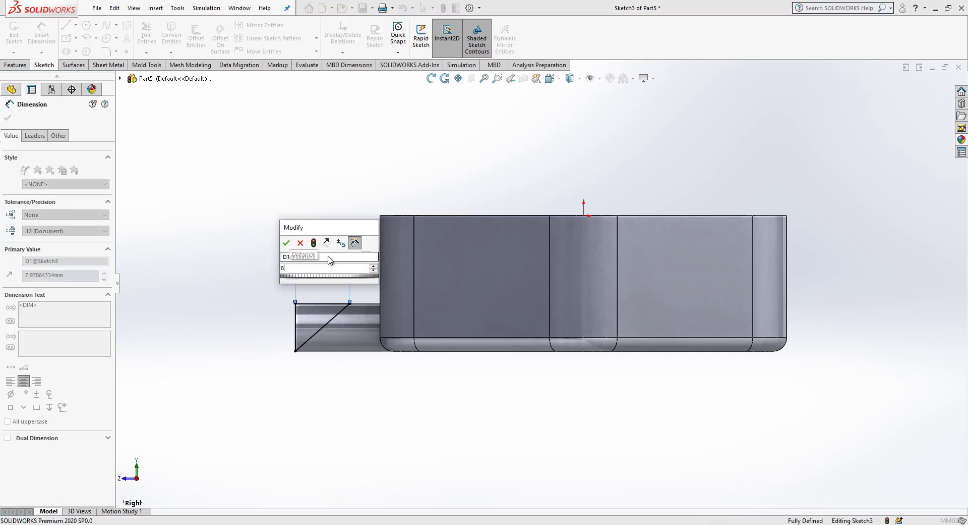
pyautogui.press('Return')
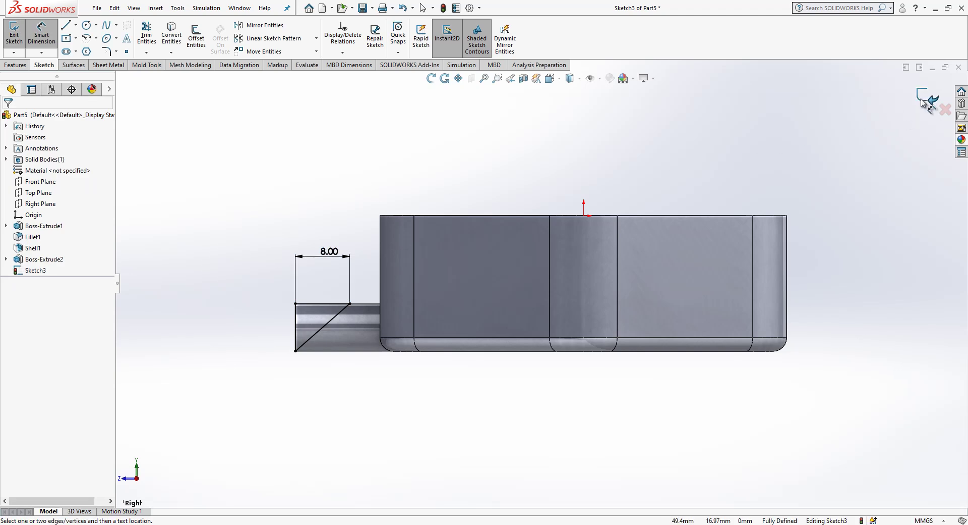
pyautogui.click(927, 96)
pyautogui.moveTo(362, 256)
pyautogui.mouseDown(button='middle')
pyautogui.moveTo(396, 271)
pyautogui.moveTo(404, 317)
pyautogui.mouseUp(button='middle')
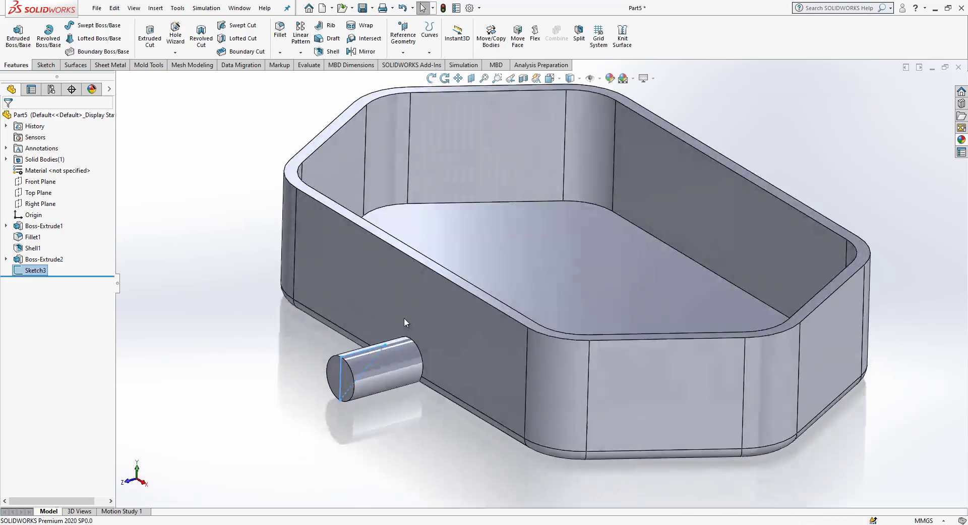
# - Make a Mid Plane extruded cut from Sketch3 to bevel the spout tip
pyautogui.click(150, 36)
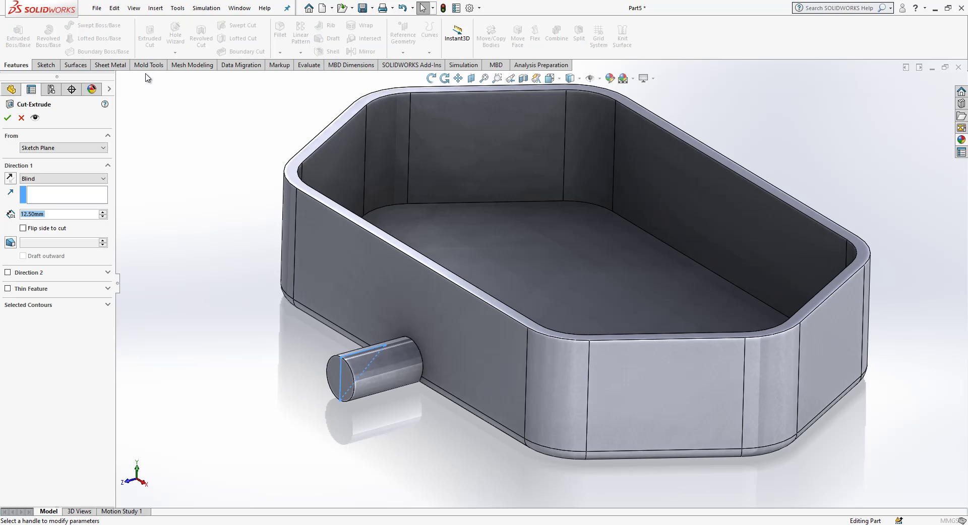
pyautogui.click(70, 178)
pyautogui.click(60, 243)
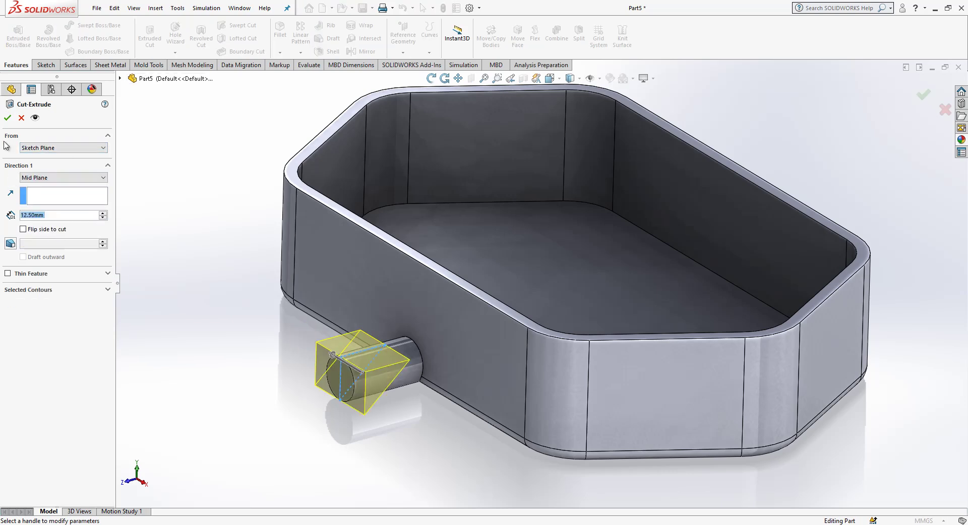
pyautogui.click(8, 117)
pyautogui.moveTo(204, 272); pyautogui.dragTo(468, 289, button='middle')
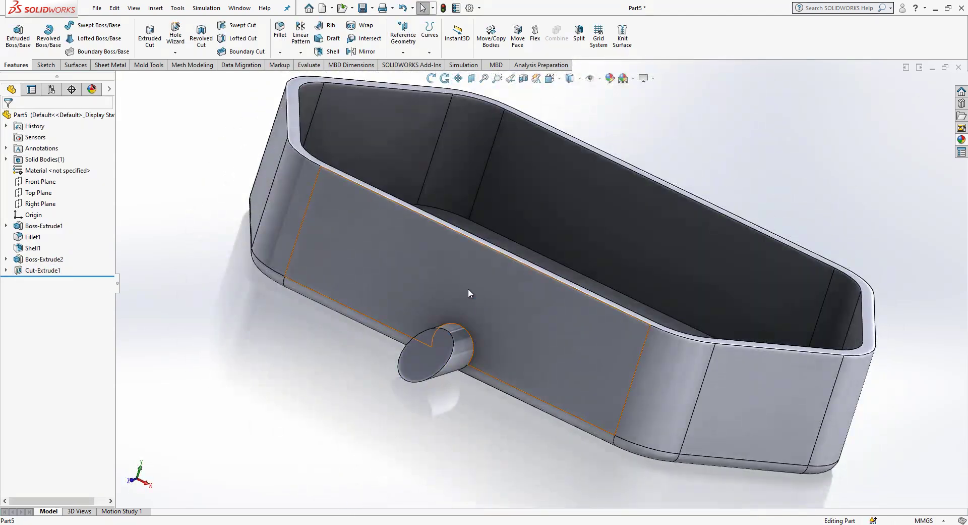
# - Face the tray's front face head-on and start a sketch on it
pyautogui.click(468, 288)
pyautogui.click(558, 259)
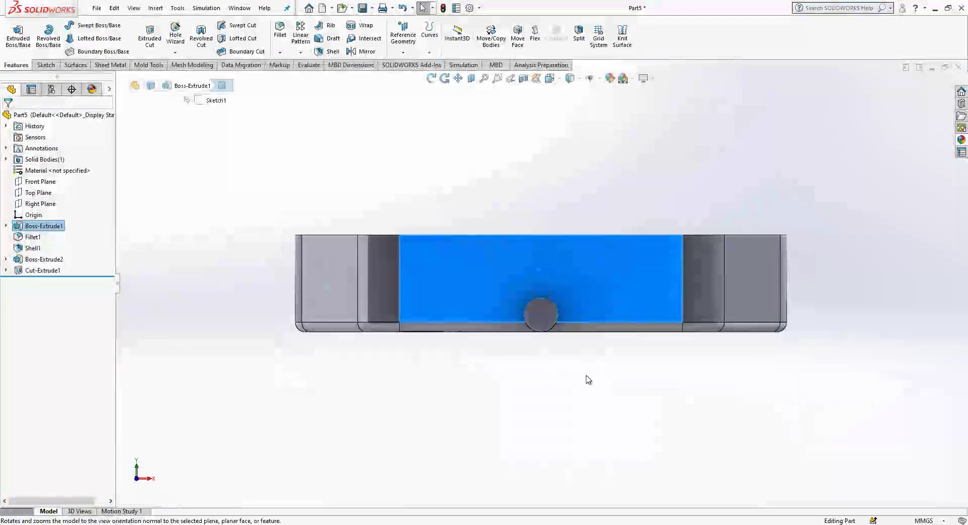
pyautogui.click(588, 275)
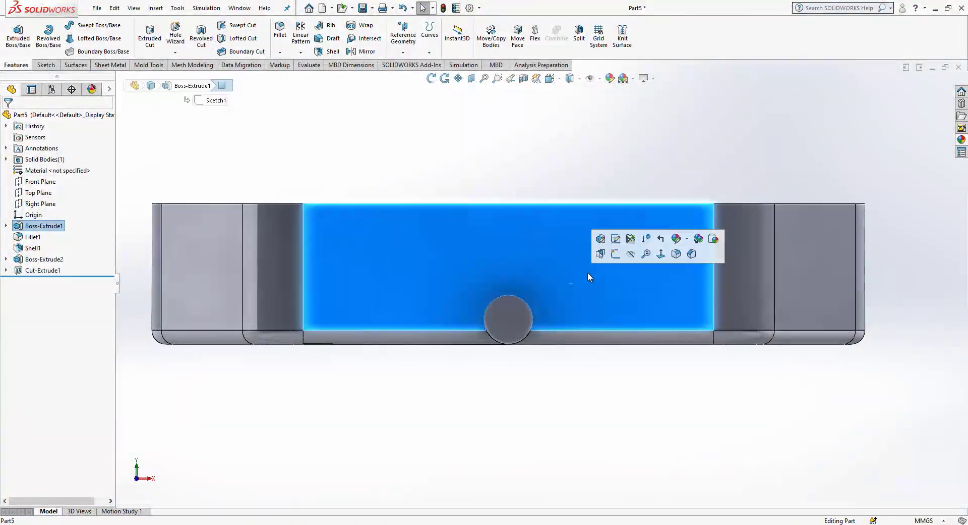
pyautogui.click(615, 255)
# - Draw a 3.5 mm diameter circle centred on the spout and exit the sketch
pyautogui.click(87, 25)
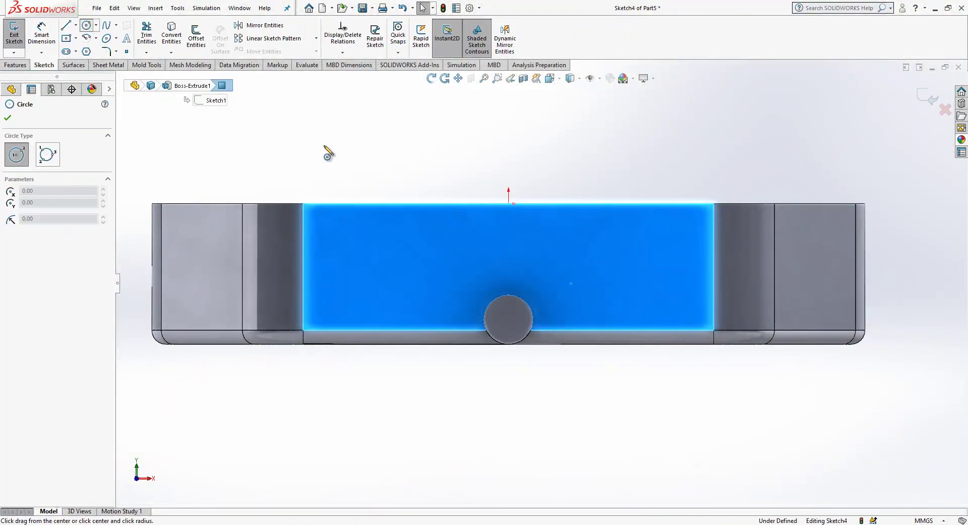
pyautogui.click(508, 320)
pyautogui.click(516, 307)
pyautogui.moveTo(523, 380); pyautogui.dragTo(525, 290, button='right')
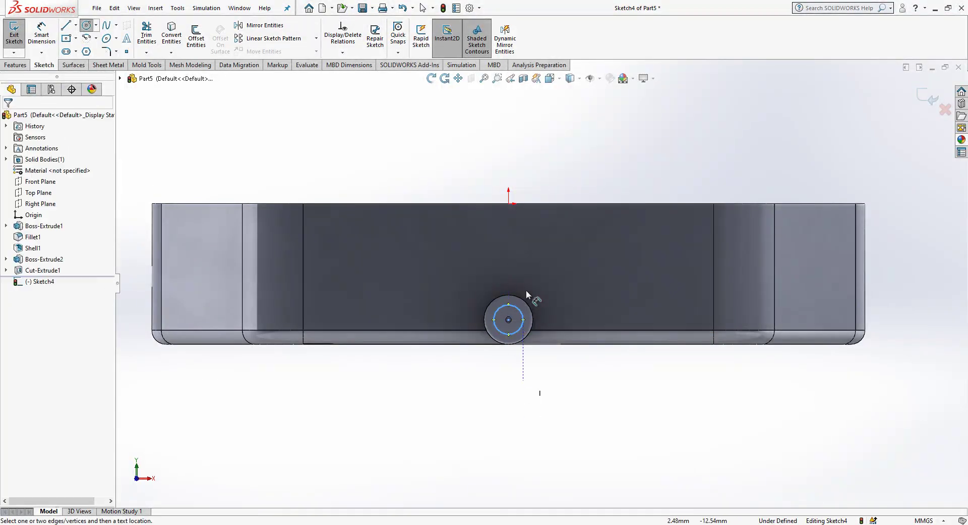
pyautogui.click(525, 315)
pyautogui.click(566, 302)
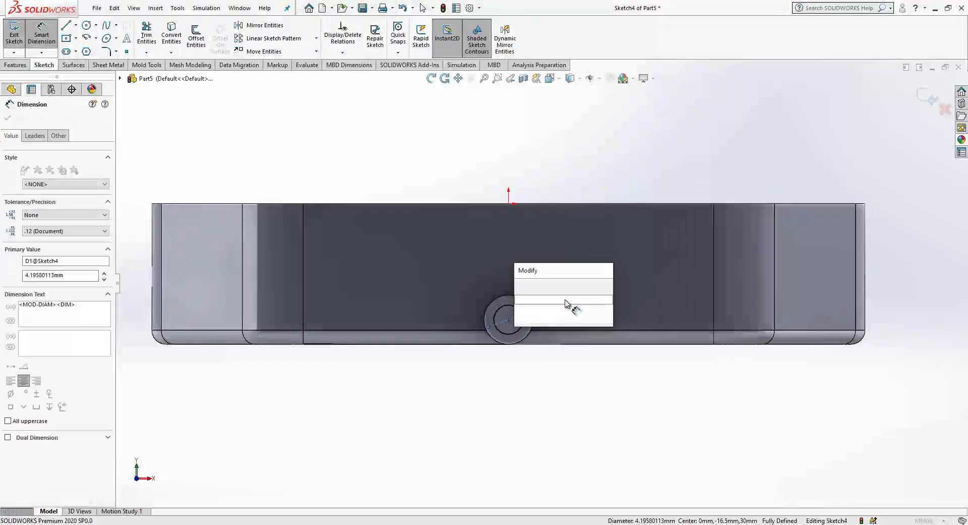
pyautogui.write('3.5')
pyautogui.press('Return')
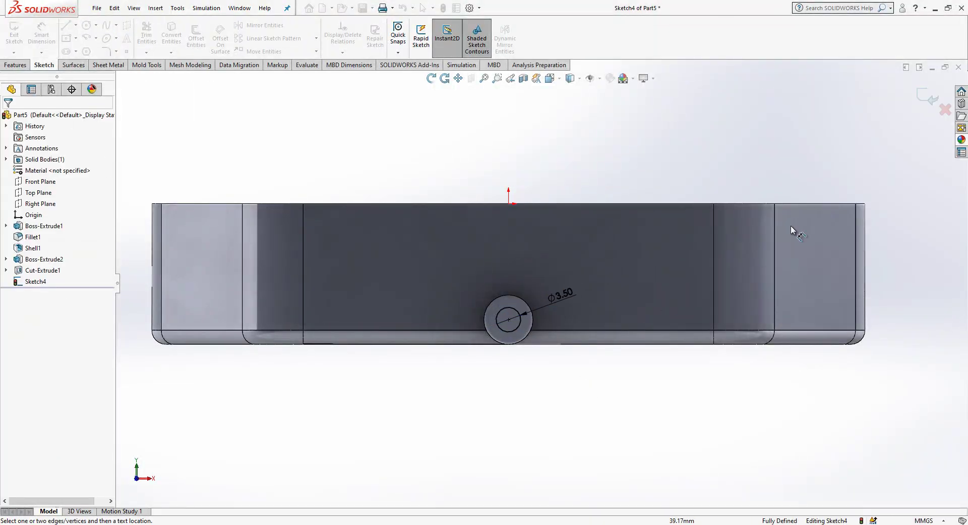
pyautogui.click(926, 98)
pyautogui.moveTo(562, 283)
pyautogui.mouseDown(button='middle')
pyautogui.moveTo(463, 377)
pyautogui.moveTo(498, 361)
pyautogui.mouseUp(button='middle')
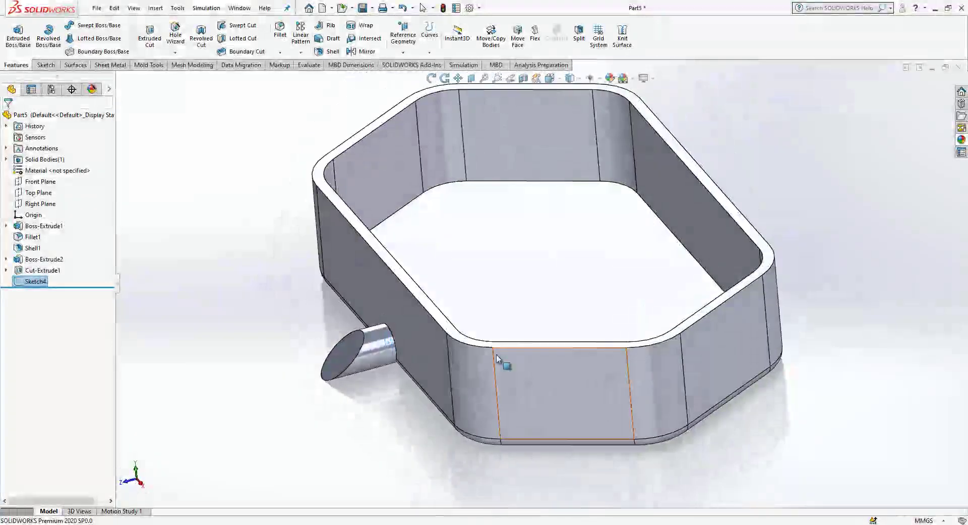
# - Cut the Ø3.5 mm circle 8 mm blind in one direction and Through All in the other
pyautogui.click(150, 41)
pyautogui.click(150, 38)
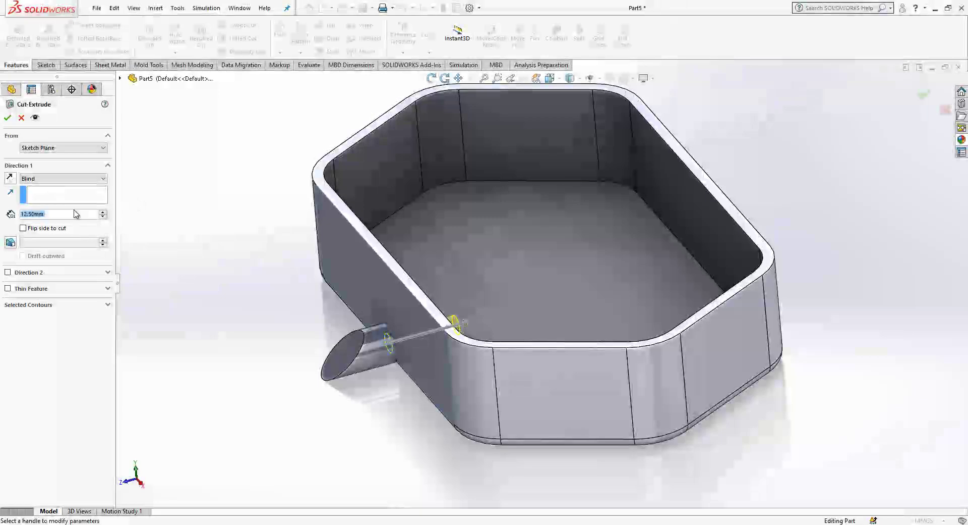
pyautogui.write('8')
pyautogui.press('Return')
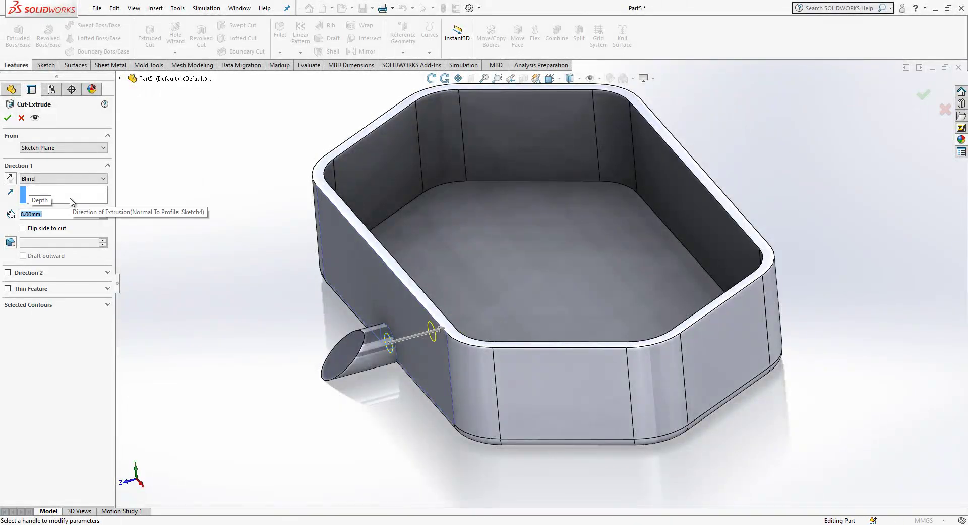
pyautogui.moveTo(337, 268); pyautogui.dragTo(371, 252, button='middle')
pyautogui.click(32, 275)
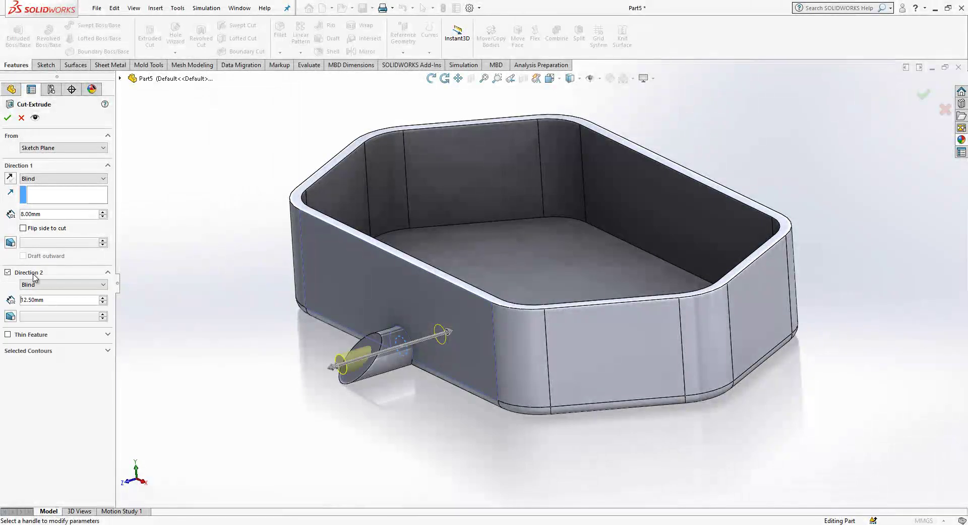
pyautogui.click(60, 283)
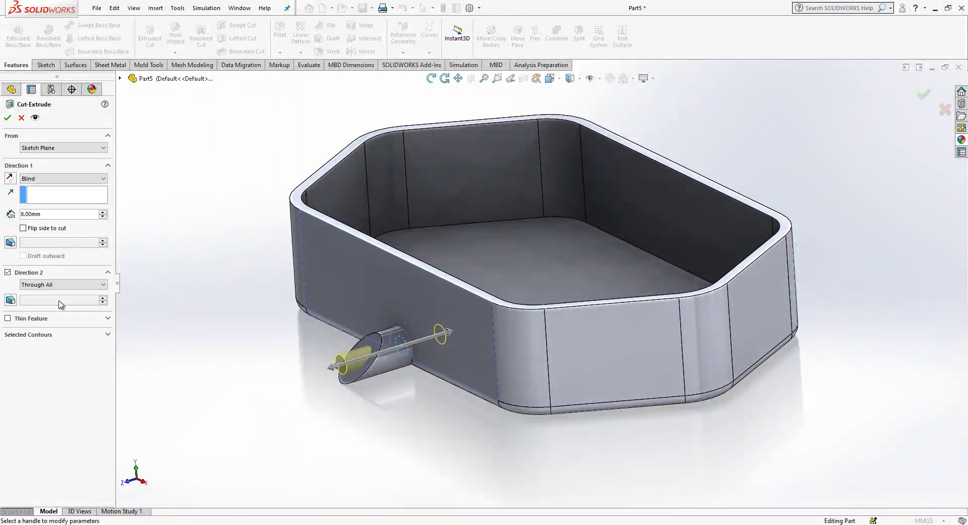
pyautogui.click(7, 119)
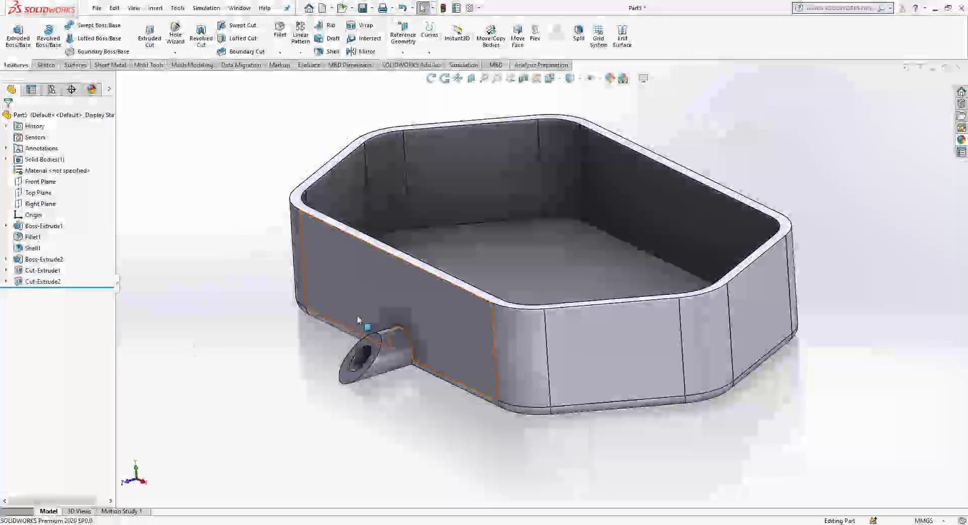
pyautogui.moveTo(367, 327); pyautogui.dragTo(363, 188, button='middle')
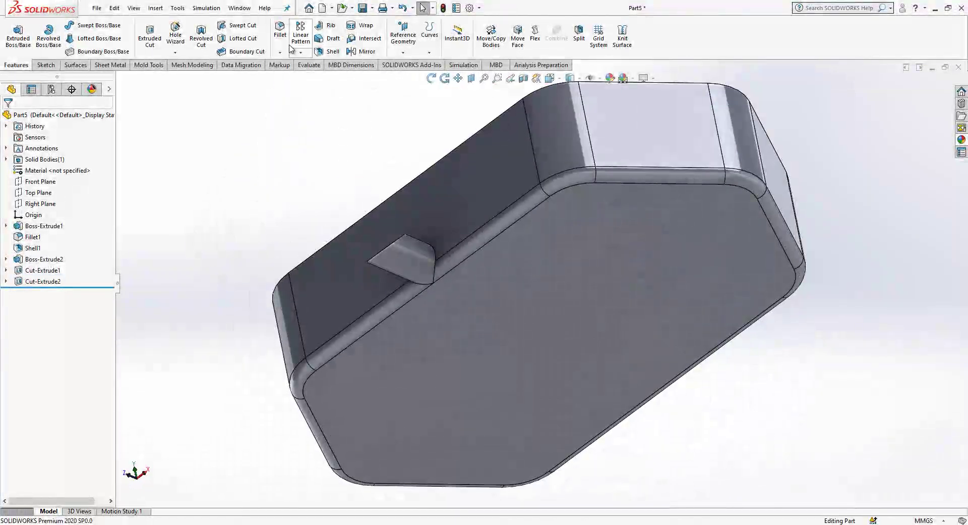
# - Fillet the spout's edge where it meets the tray wall with a 3 mm radius
pyautogui.click(280, 31)
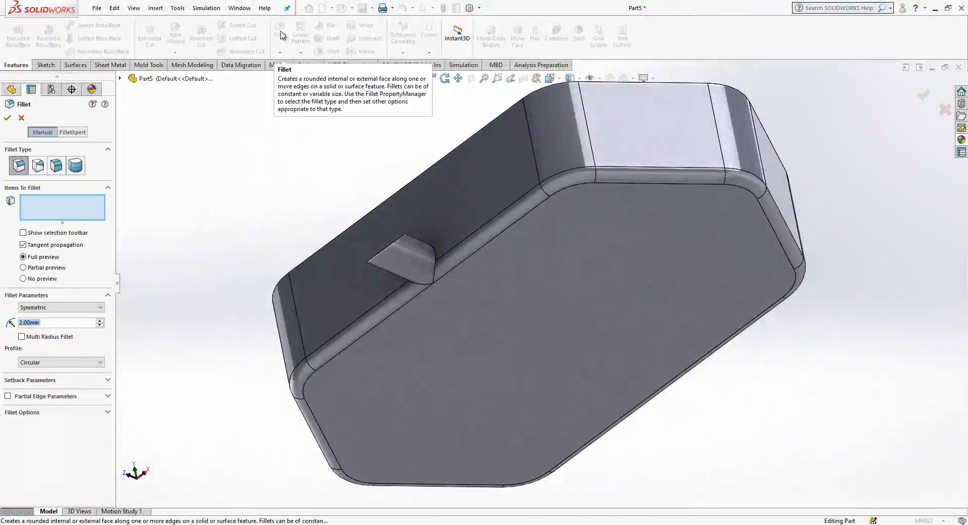
pyautogui.write('3')
pyautogui.click(434, 273)
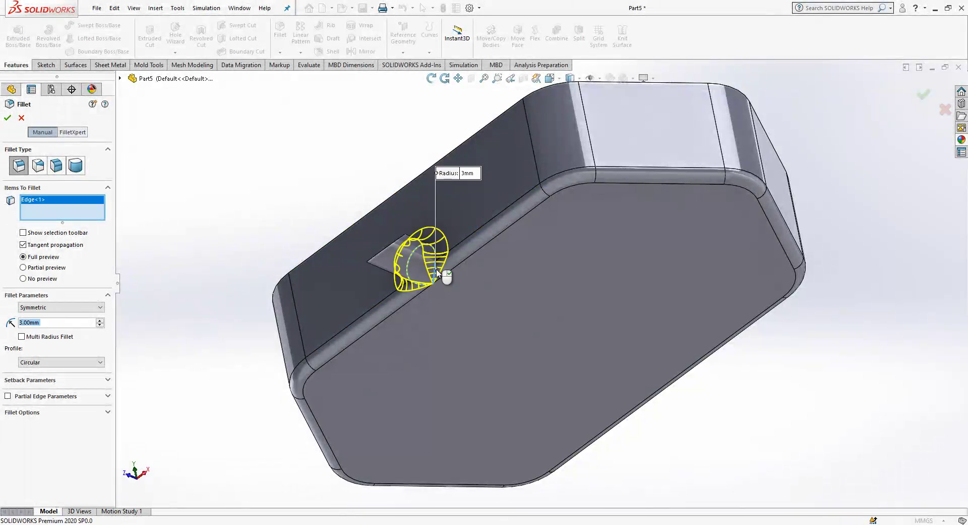
pyautogui.moveTo(438, 274); pyautogui.dragTo(236, 106, button='middle')
pyautogui.press('Return')
# - Round the inner edge beside the drain hole with a 2 mm fillet
pyautogui.press('Return')
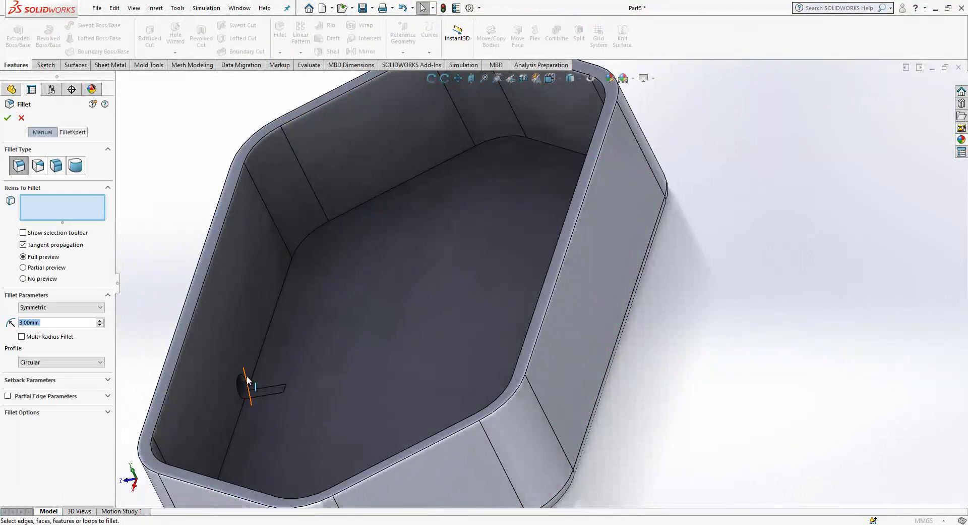
pyautogui.click(255, 378)
pyautogui.write('2')
pyautogui.press('Return')
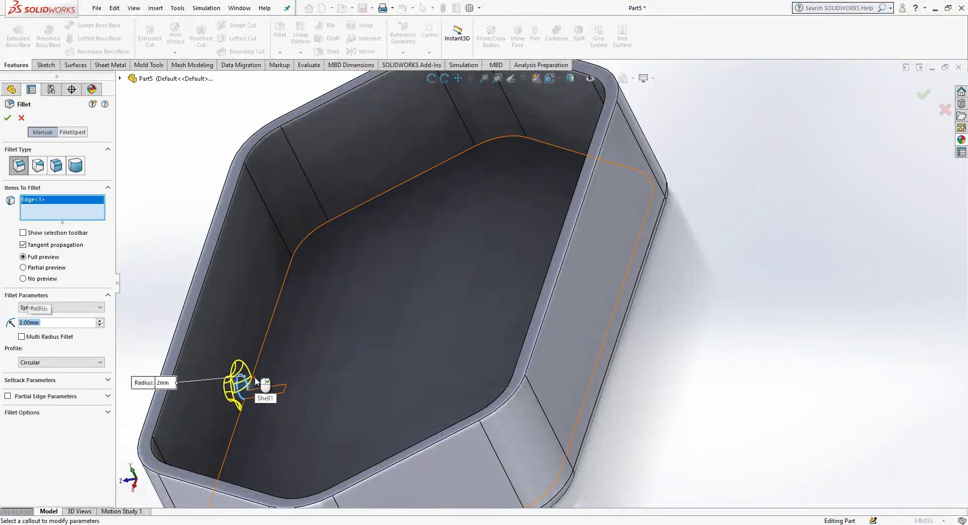
# - Fillet both edges of the inner tab with a 3 mm radius and inspect the result
pyautogui.scroll(-3, 254, 384)
pyautogui.moveTo(255, 384); pyautogui.dragTo(288, 380, button='middle')
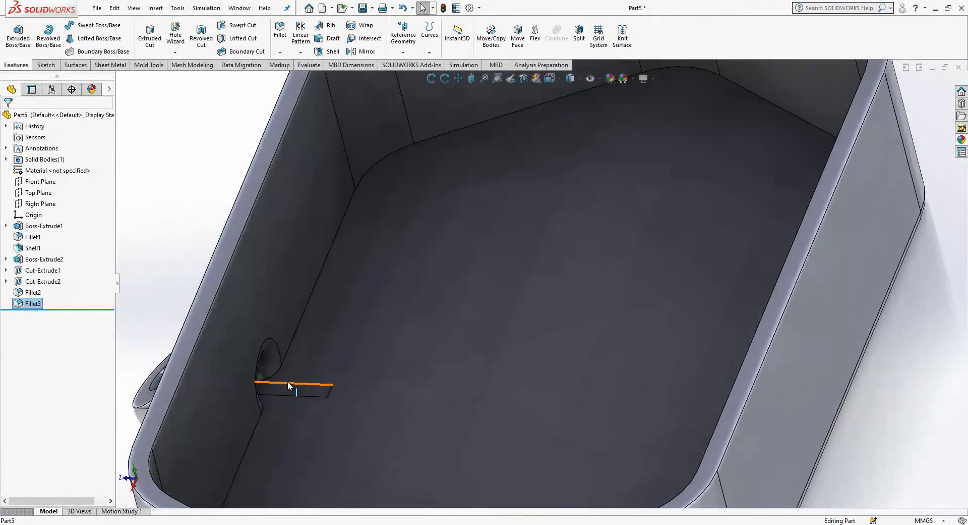
pyautogui.click(289, 382)
pyautogui.click(280, 30)
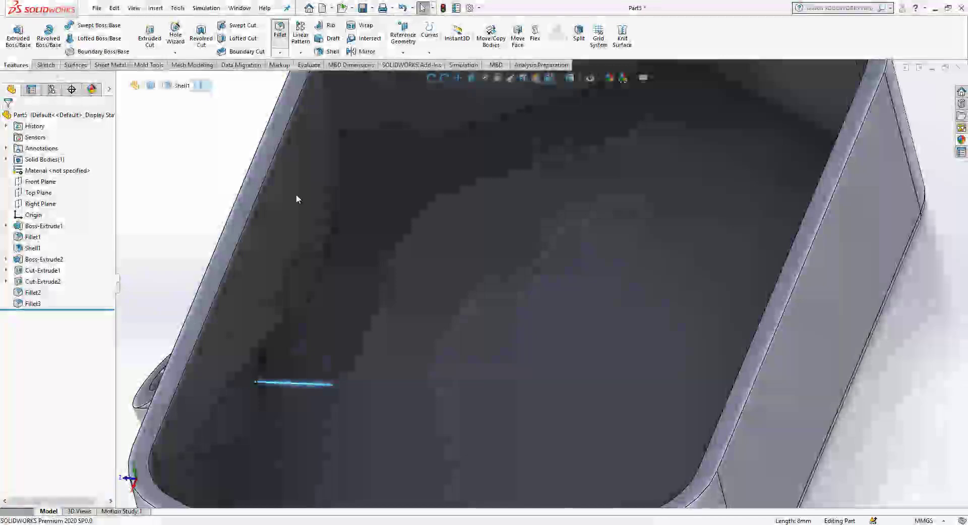
pyautogui.click(316, 399)
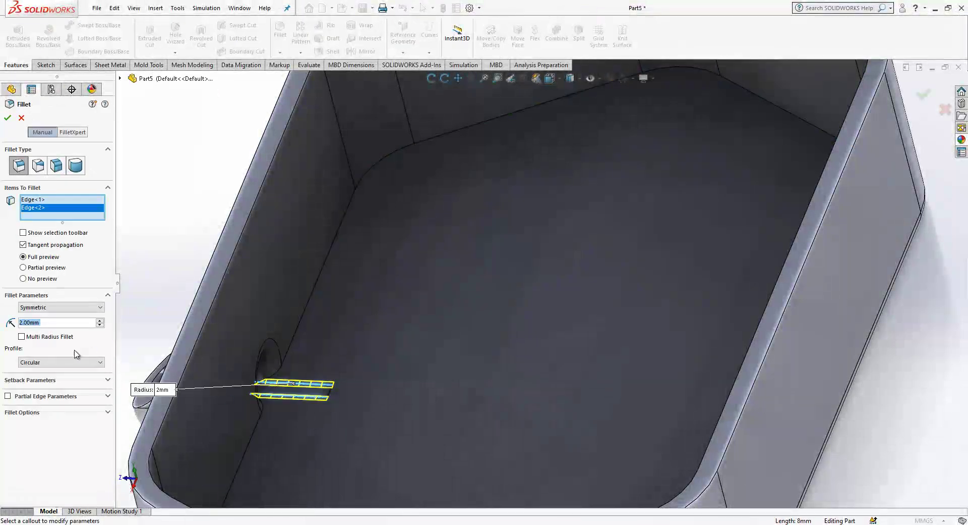
pyautogui.write('3')
pyautogui.press('Return')
pyautogui.press('Return')
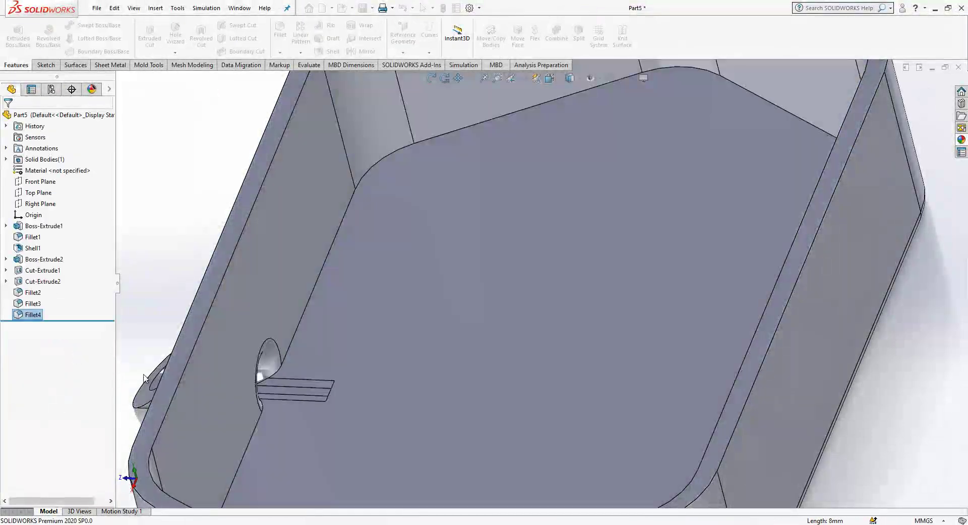
pyautogui.moveTo(386, 401); pyautogui.dragTo(515, 268, button='middle')
pyautogui.scroll(6, 464, 377)
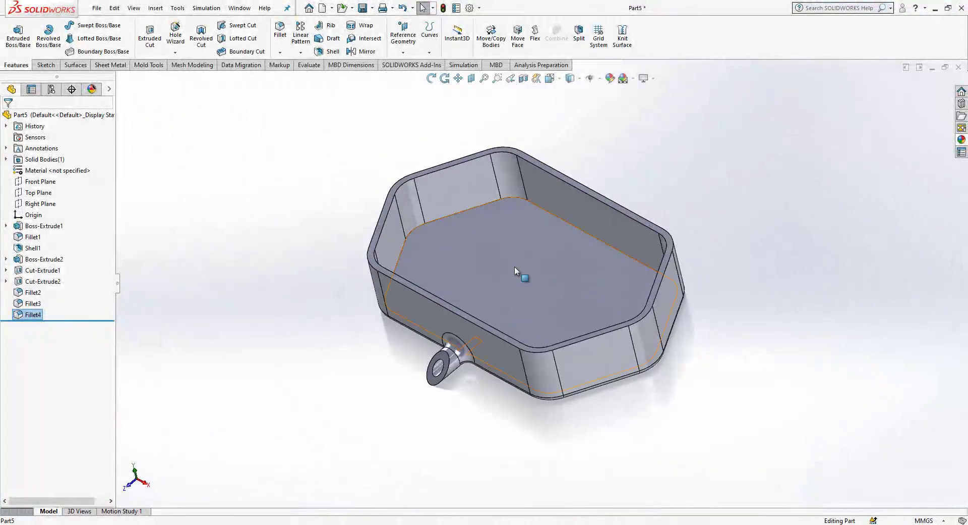
pyautogui.scroll(-2, 571, 198)
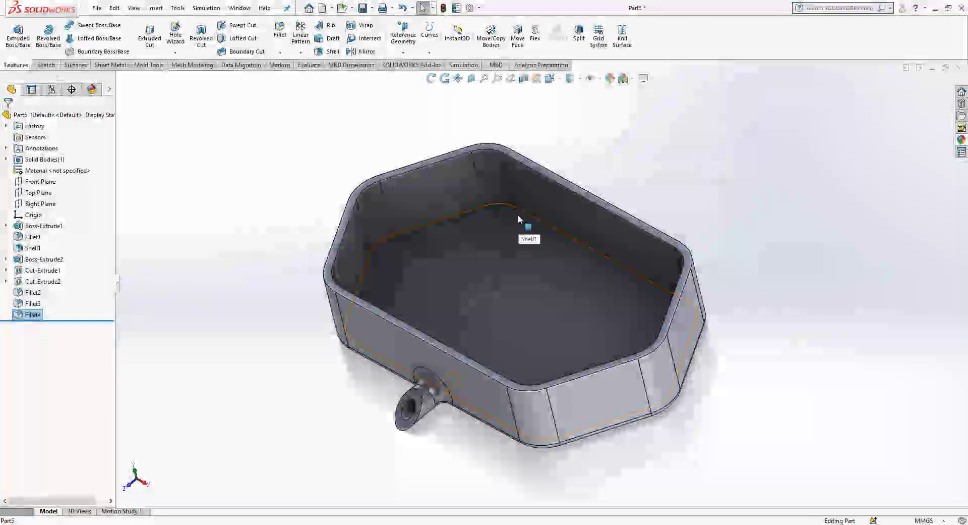
# - Start a new sketch on the tray's top rim face, viewed normal to it
pyautogui.click(549, 177)
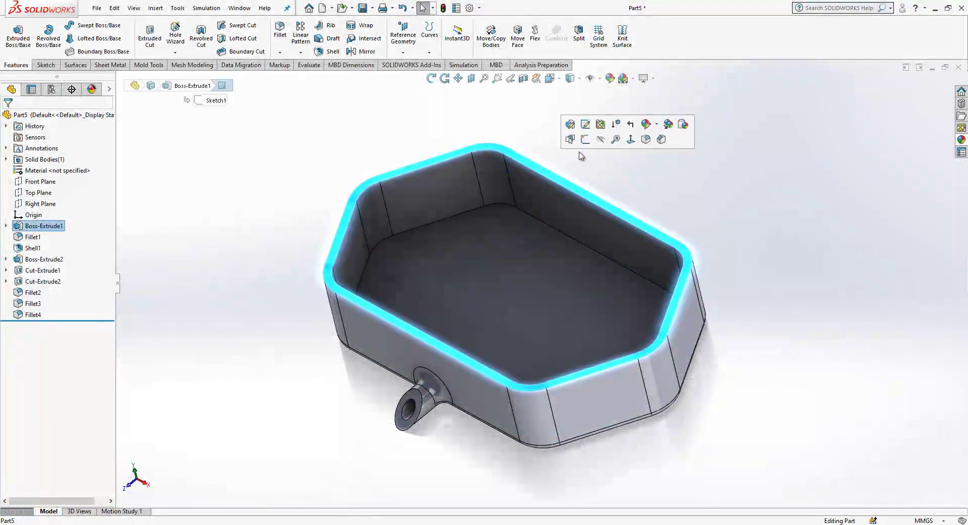
pyautogui.click(630, 140)
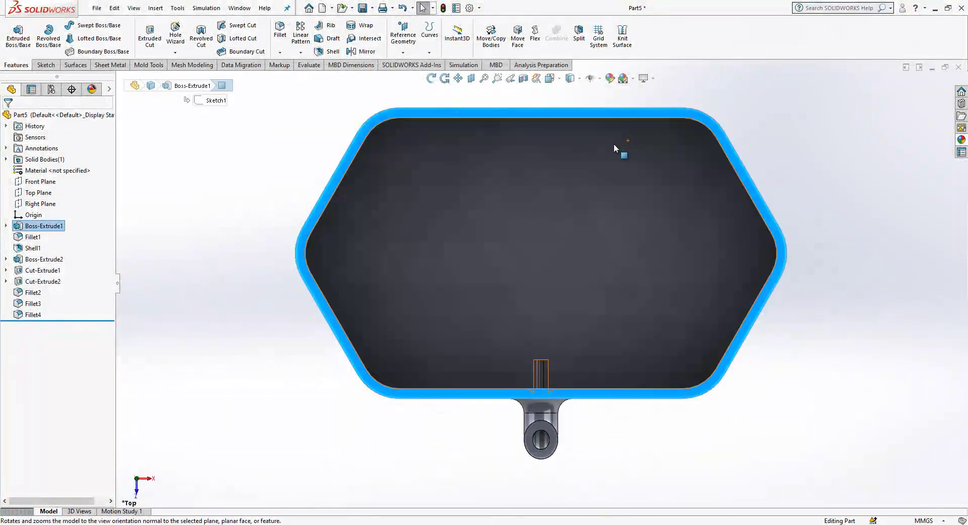
pyautogui.click(50, 65)
pyautogui.click(14, 33)
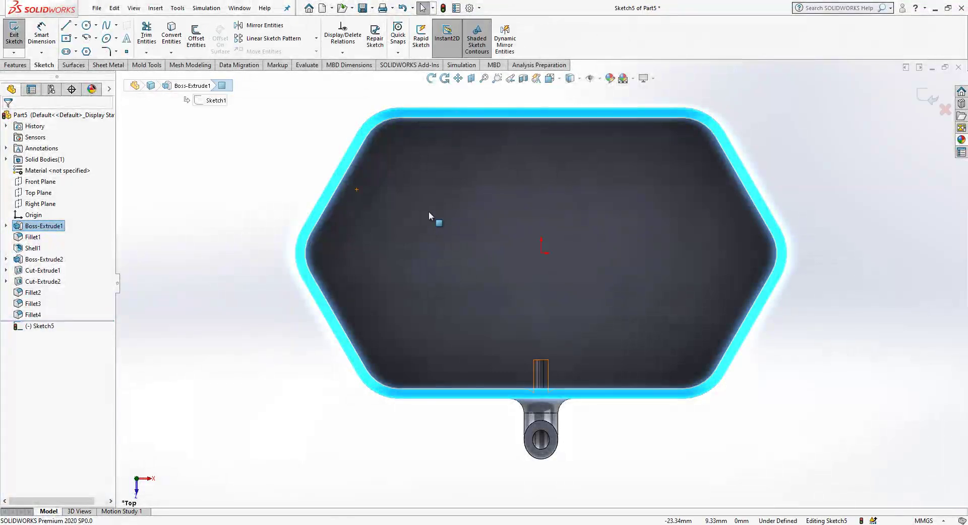
# - Offset the tangent inner rim edge loop 0.50 mm inward
pyautogui.rightClick(466, 117)
pyautogui.moveTo(511, 342); pyautogui.dragTo(512, 294, button='middle')
pyautogui.click(224, 168)
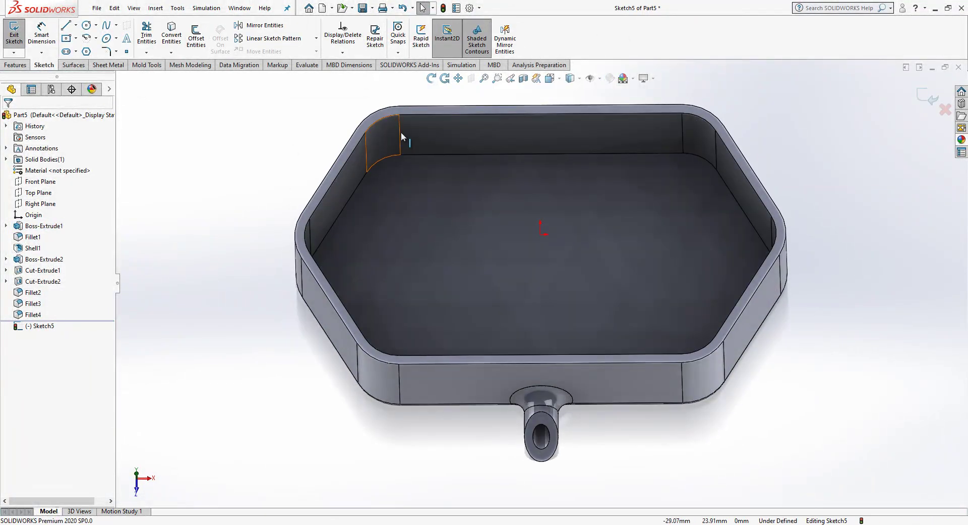
pyautogui.rightClick(445, 113)
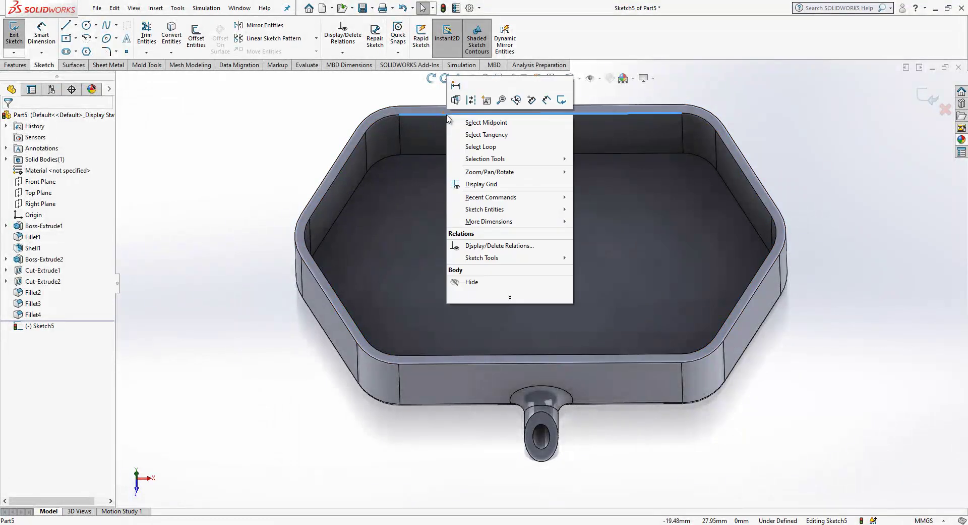
pyautogui.click(487, 134)
pyautogui.click(196, 35)
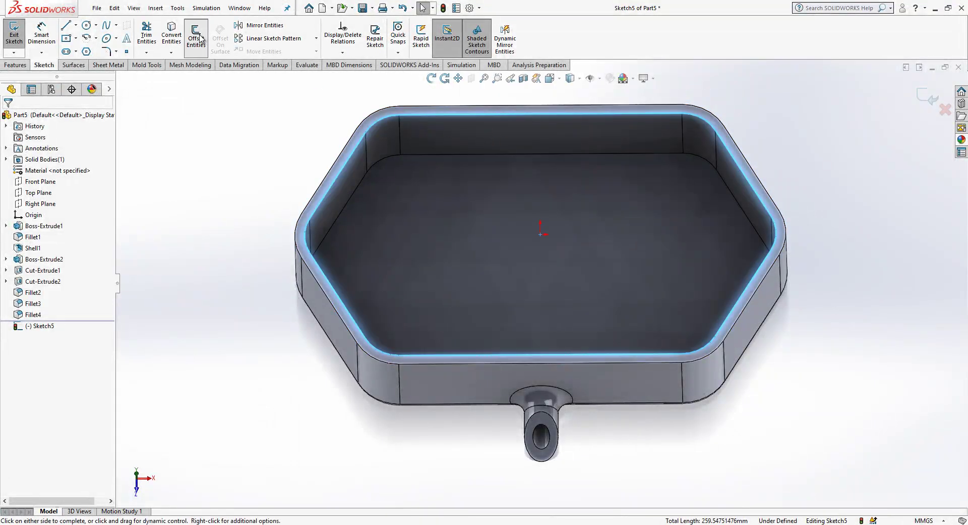
pyautogui.click(42, 170)
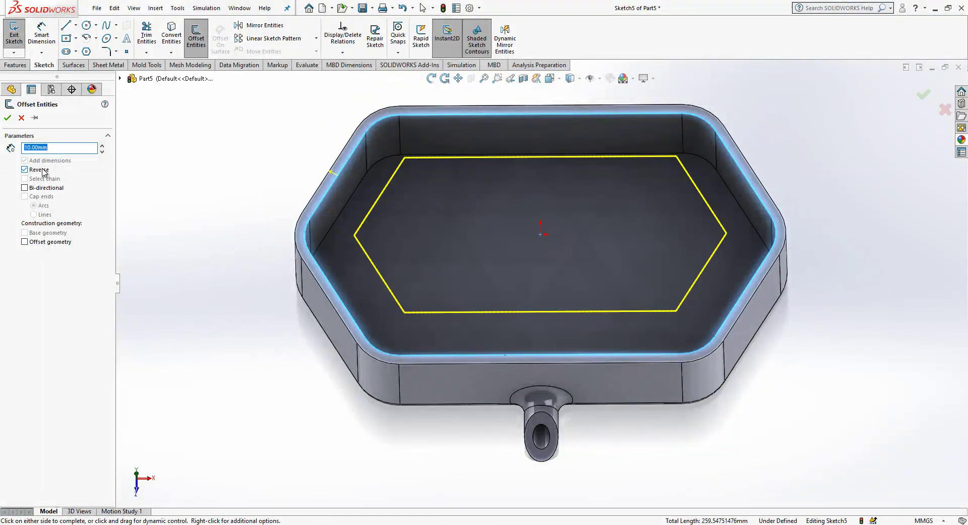
pyautogui.press('Return')
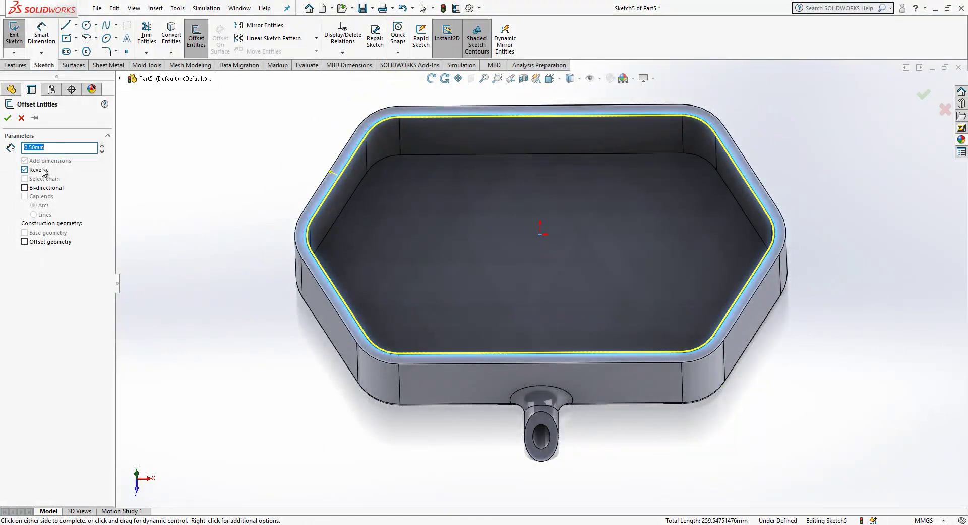
pyautogui.press('Return')
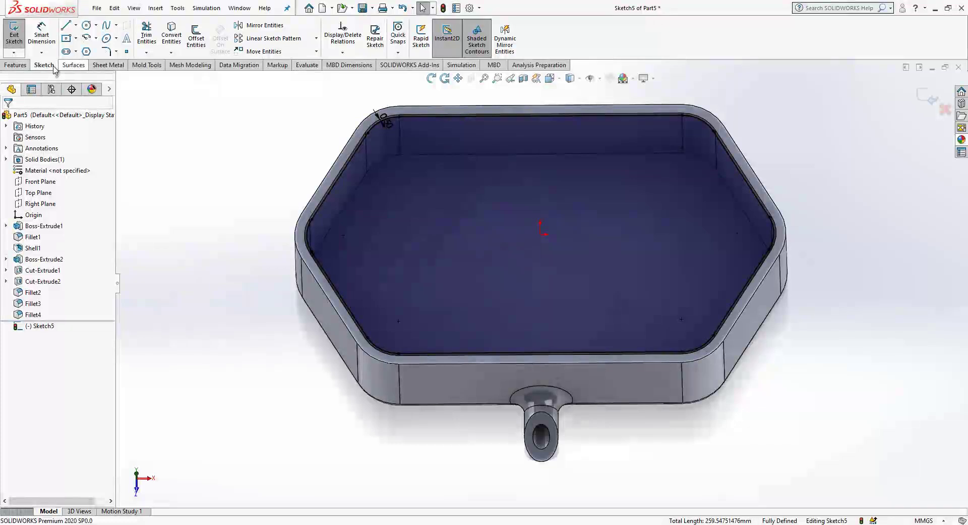
# - Extrude the offset rim outline 2 mm downward into the tray
pyautogui.click(16, 64)
pyautogui.click(16, 31)
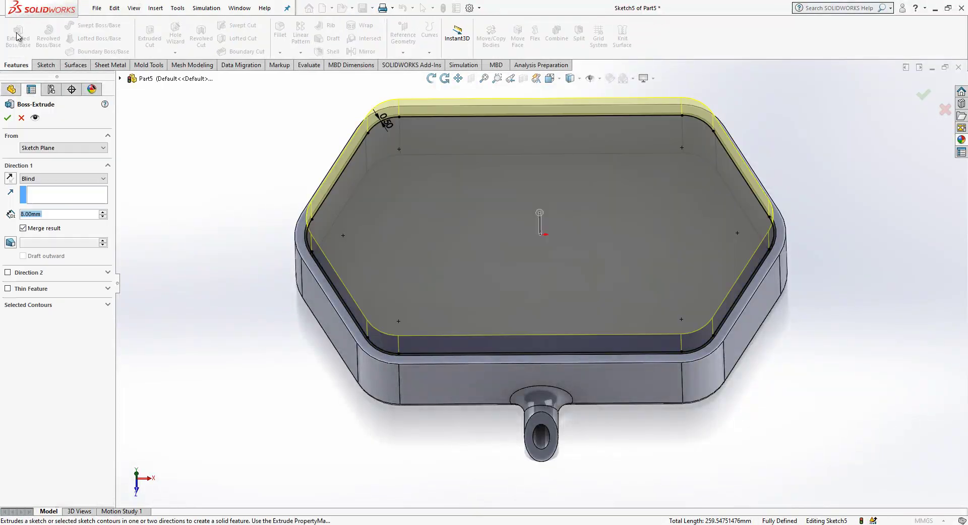
pyautogui.click(10, 177)
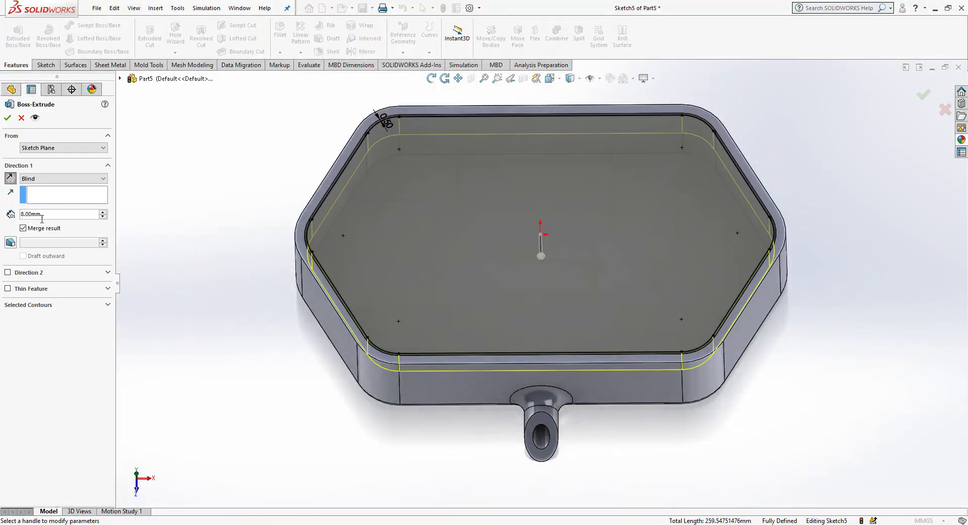
pyautogui.write('2')
pyautogui.press('Return')
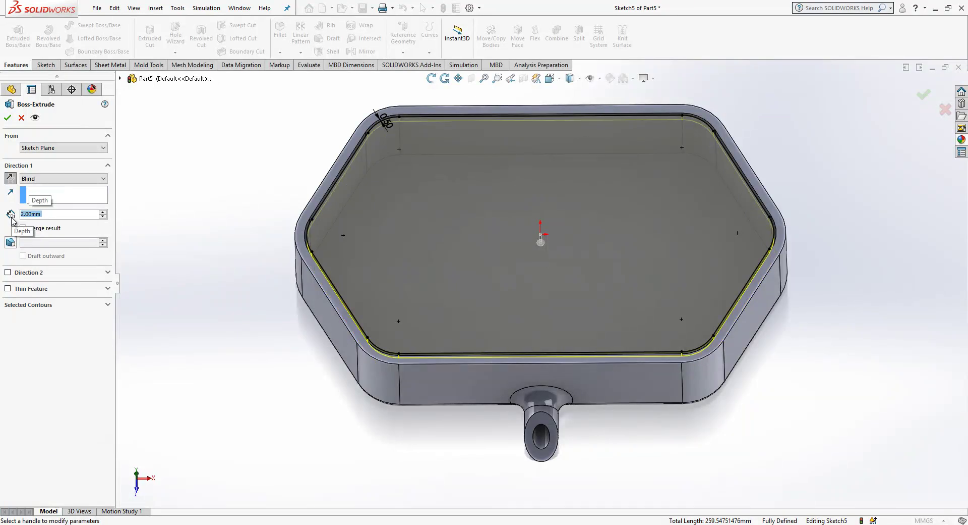
# - Start the extrusion from a 2 mm offset below the rim and confirm Boss-Extrude3
pyautogui.click(55, 149)
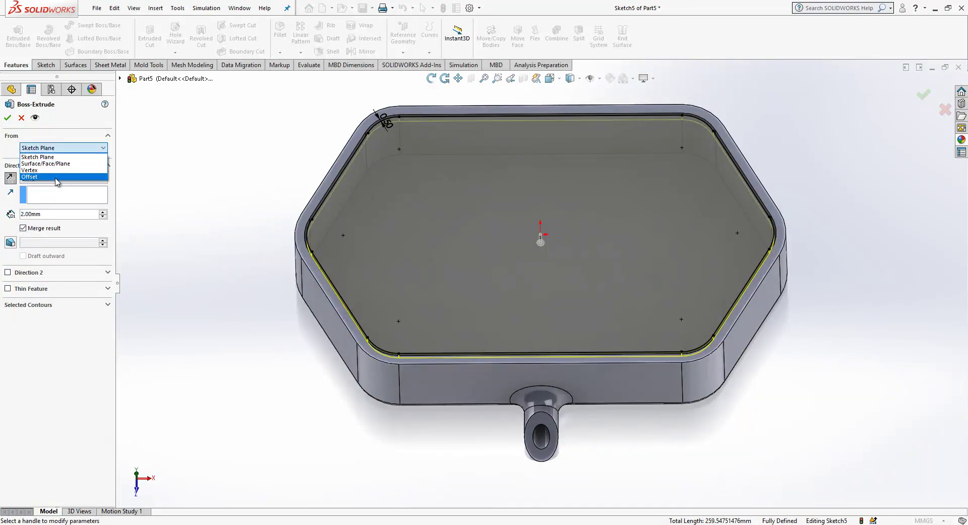
pyautogui.click(56, 180)
pyautogui.write('2')
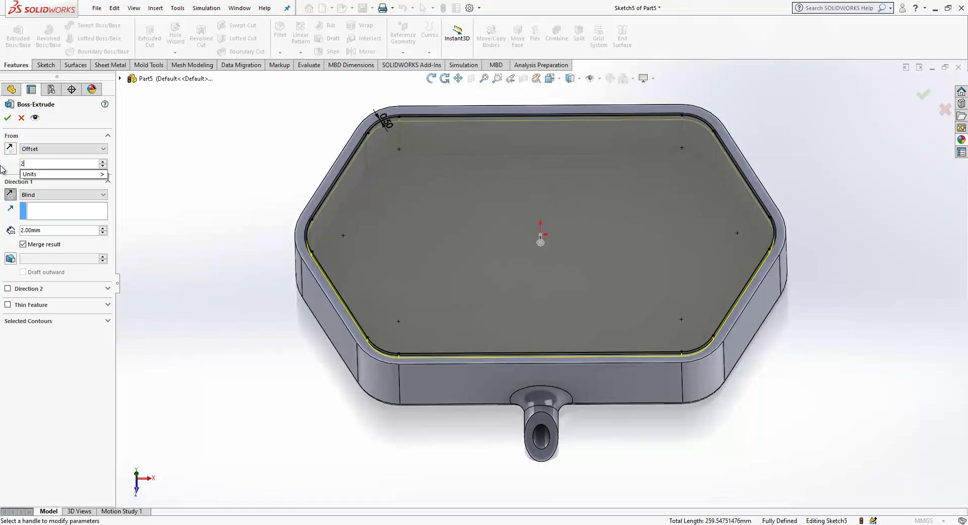
pyautogui.press('Return')
pyautogui.moveTo(525, 313); pyautogui.dragTo(503, 231, button='middle')
pyautogui.click(10, 150)
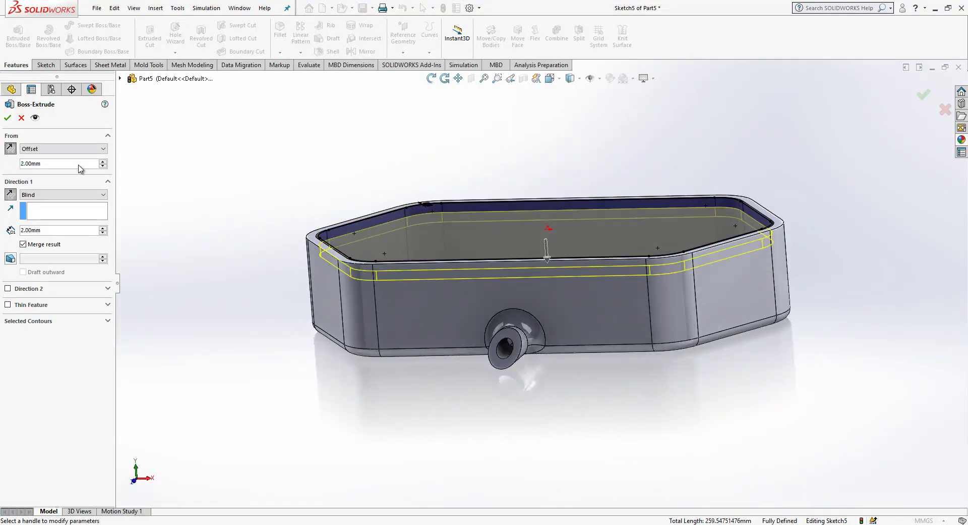
pyautogui.moveTo(399, 221); pyautogui.dragTo(422, 272, button='middle')
pyautogui.scroll(-1, 458, 174)
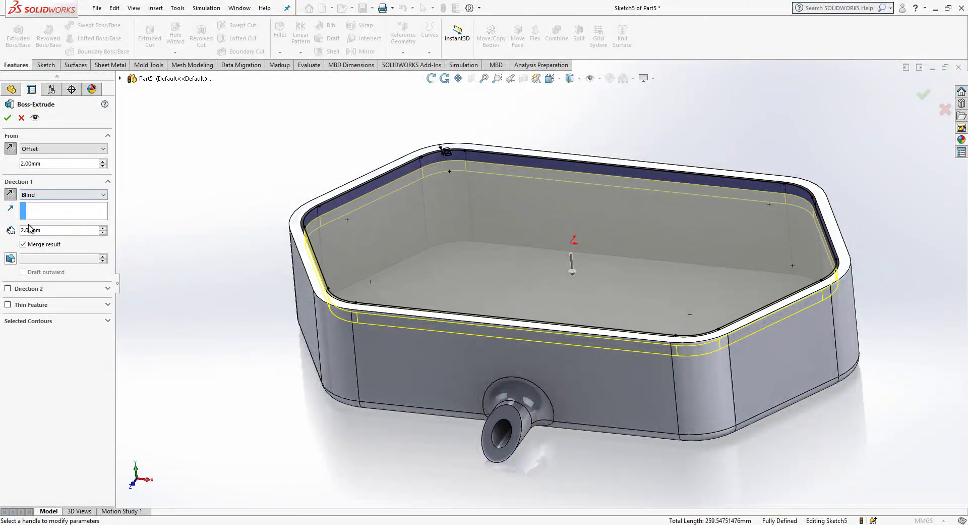
pyautogui.click(7, 117)
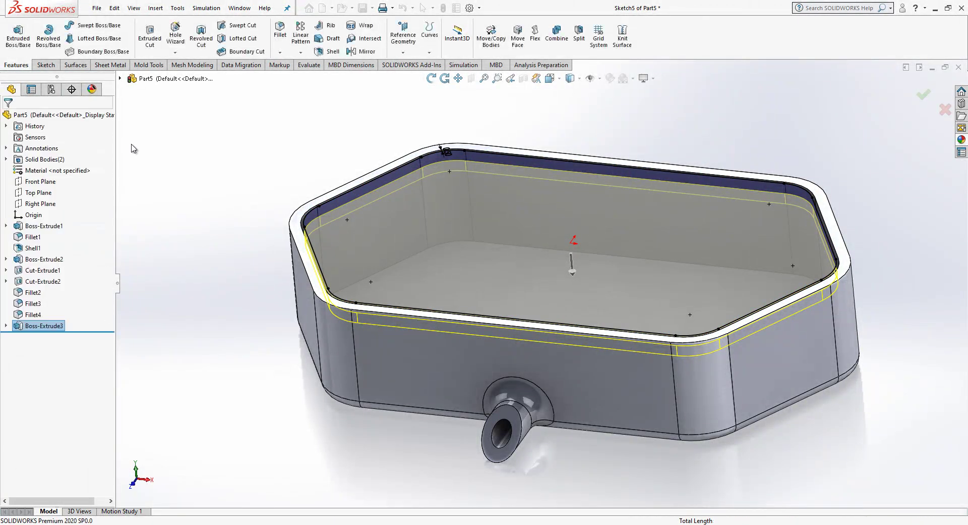
# - Start a new sketch on the plate's top face, viewed normal to it
pyautogui.moveTo(612, 257); pyautogui.dragTo(517, 286, button='middle')
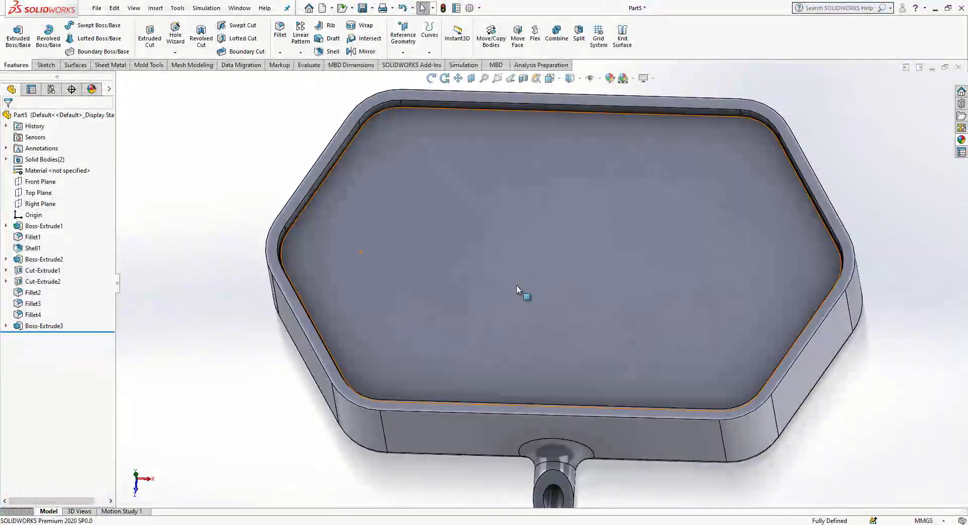
pyautogui.click(497, 248)
pyautogui.click(587, 219)
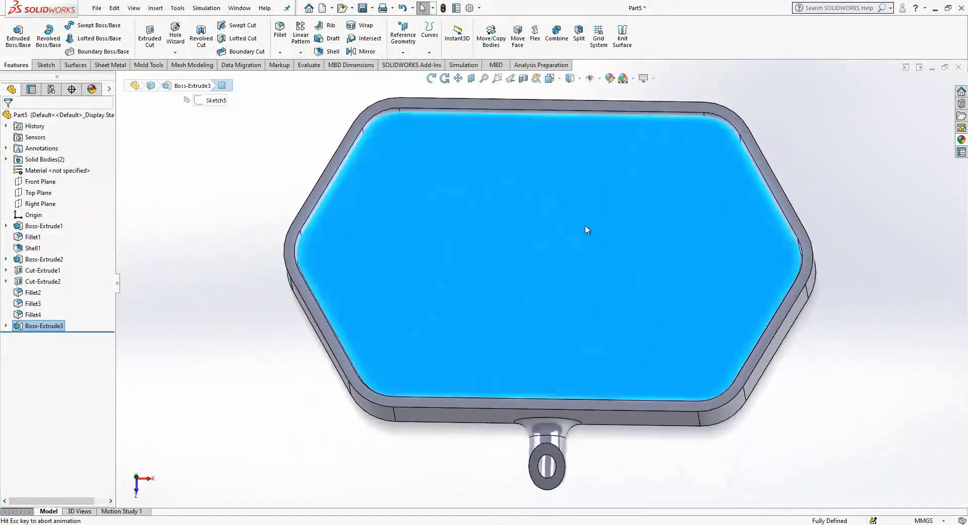
pyautogui.click(616, 217)
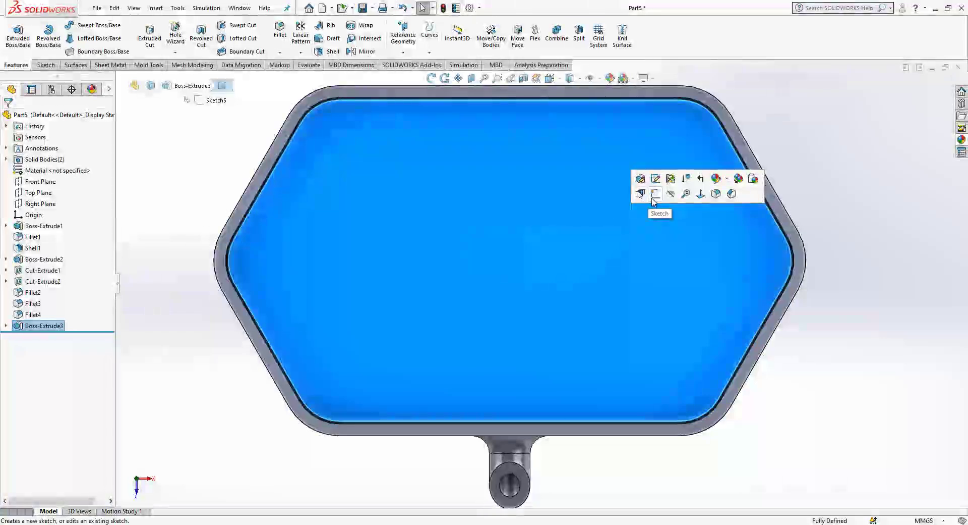
pyautogui.click(655, 196)
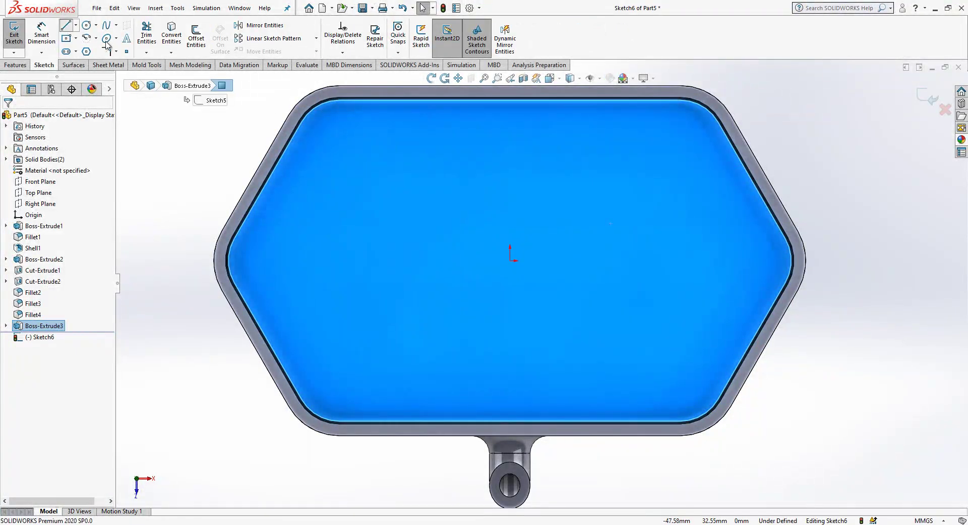
# - Draw a closed quarter outline from the origin and make its two origin lines construction
pyautogui.click(511, 261)
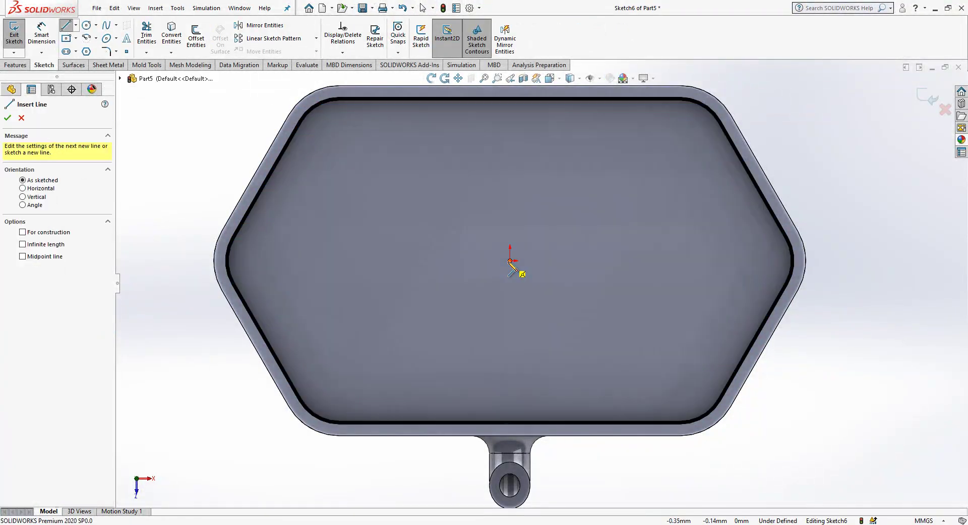
pyautogui.click(511, 235)
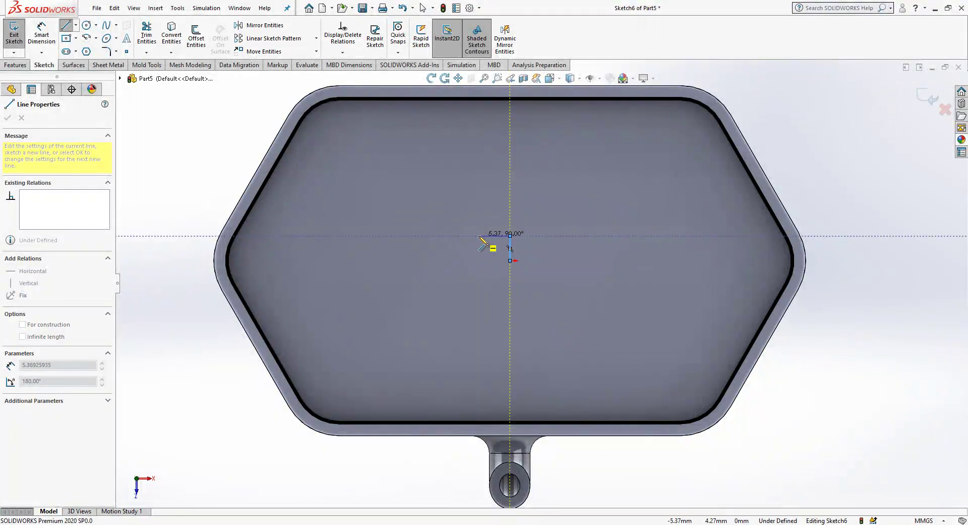
pyautogui.click(478, 235)
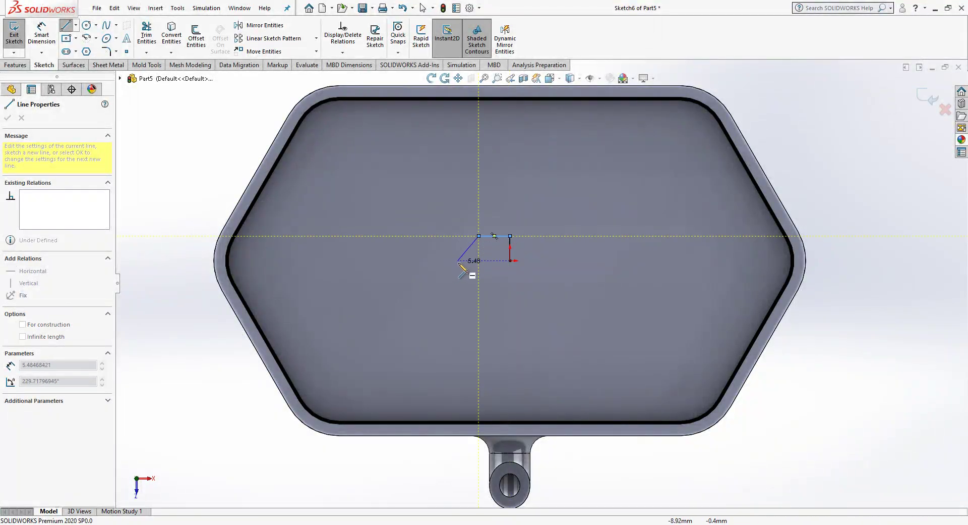
pyautogui.click(459, 260)
pyautogui.click(511, 260)
pyautogui.press('Escape')
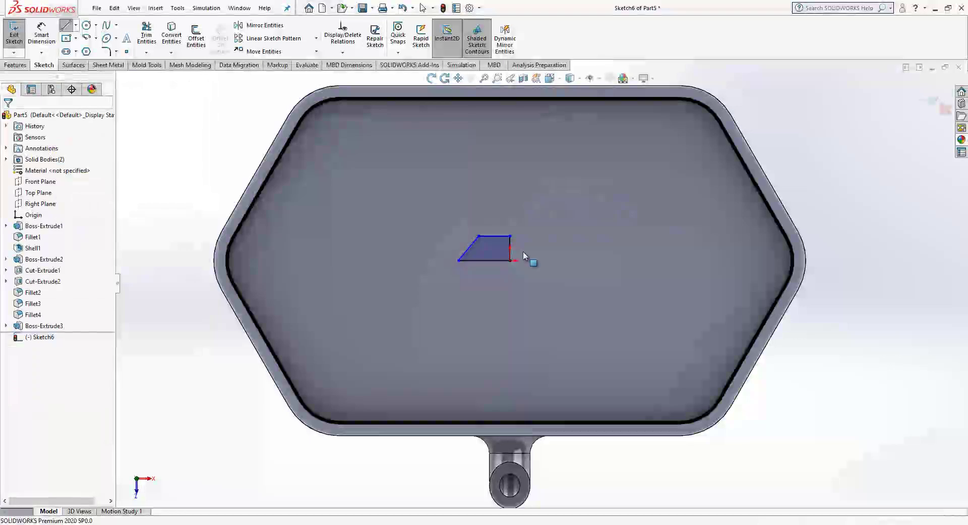
pyautogui.moveTo(537, 251); pyautogui.dragTo(499, 277)
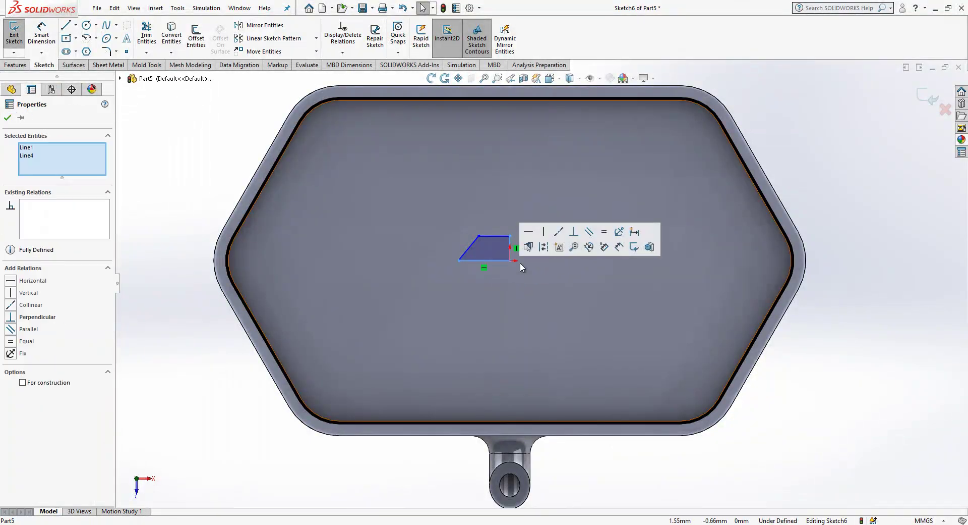
pyautogui.click(544, 247)
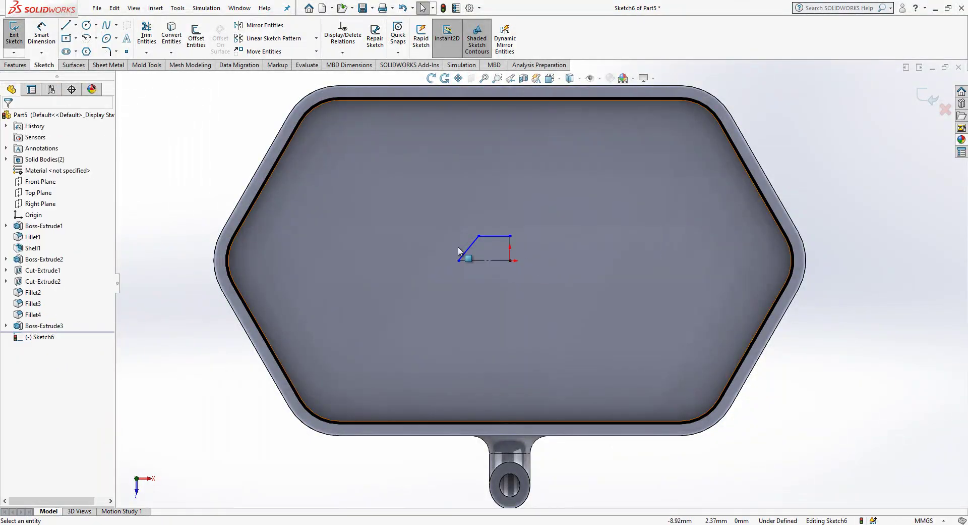
# - Mirror the two slanted lines about the horizontal centreline
pyautogui.click(265, 25)
pyautogui.scroll(-4, 469, 222)
pyautogui.moveTo(470, 272); pyautogui.dragTo(372, 257)
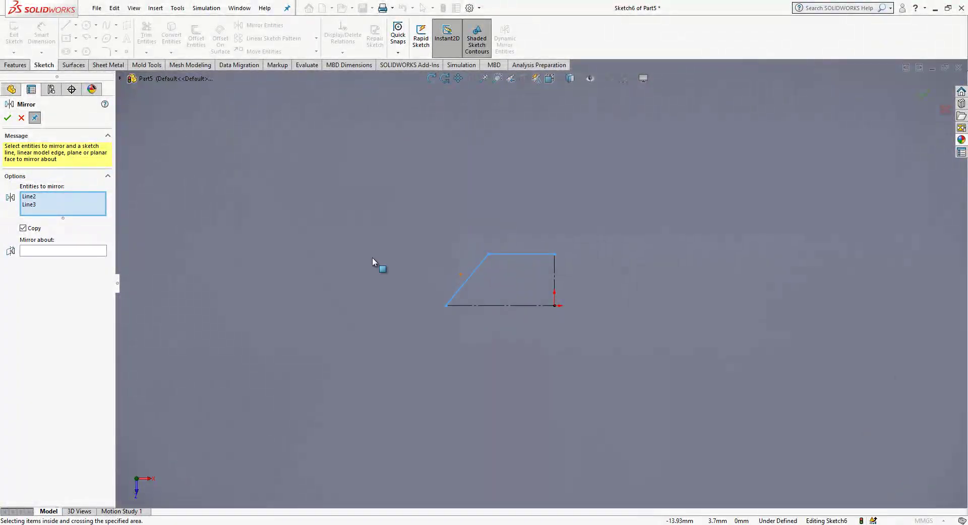
pyautogui.click(93, 251)
pyautogui.click(482, 307)
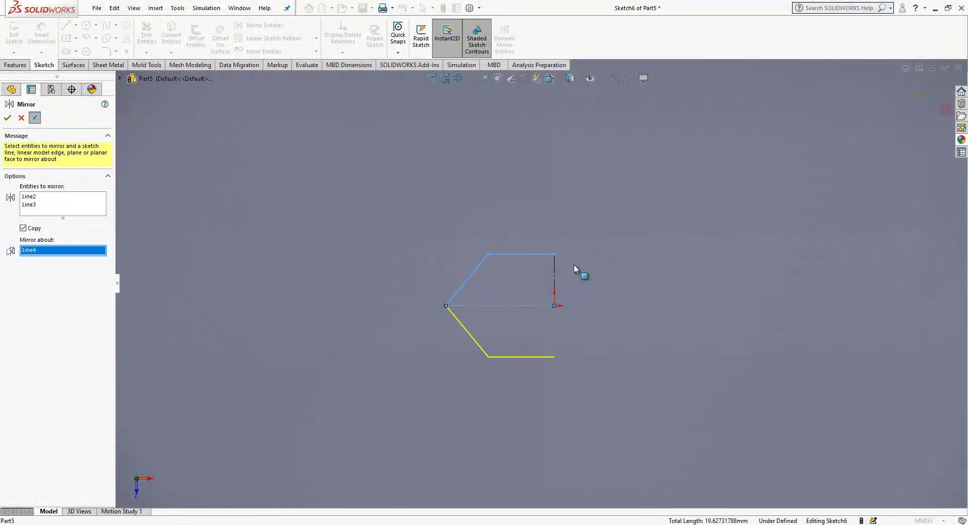
pyautogui.rightClick(574, 266)
pyautogui.press('Escape')
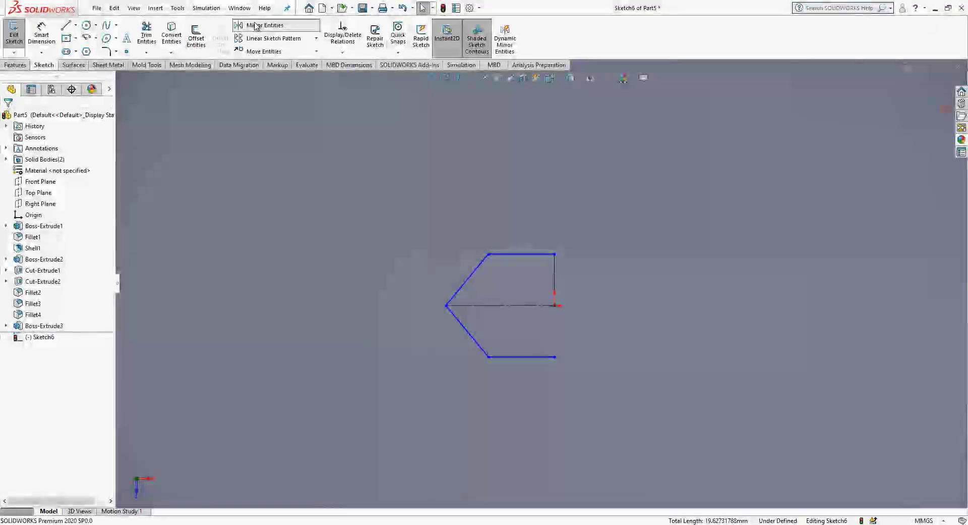
# - Mirror the half outline about the vertical line into a full hexagon
pyautogui.click(260, 25)
pyautogui.moveTo(533, 212); pyautogui.dragTo(428, 396)
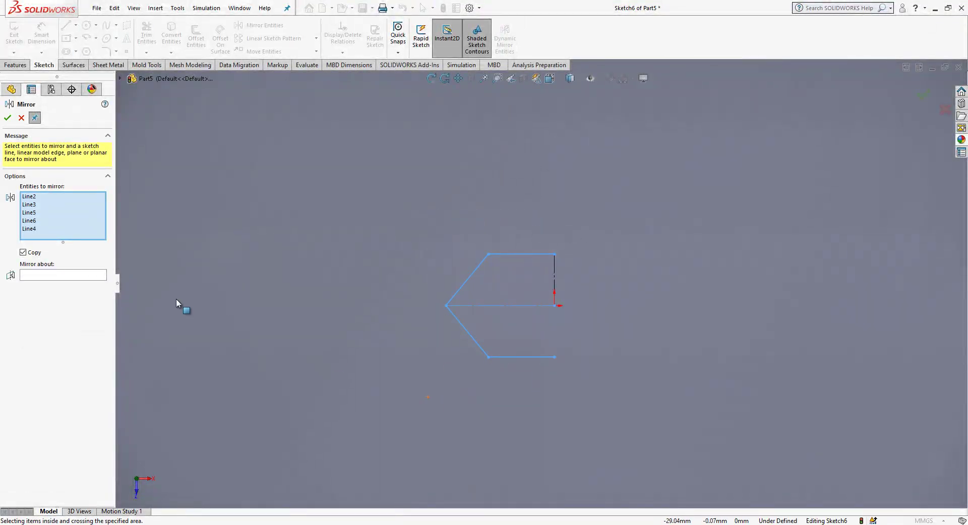
pyautogui.click(72, 274)
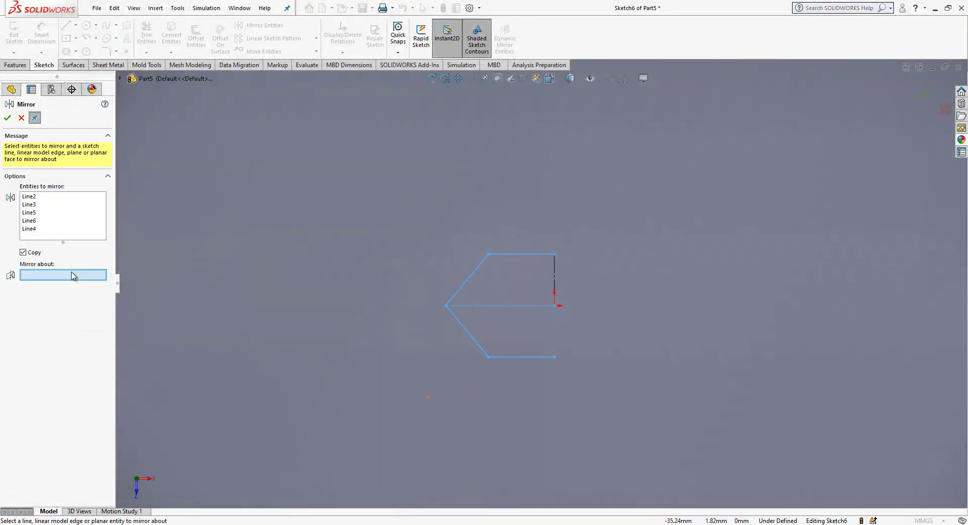
pyautogui.click(555, 276)
pyautogui.rightClick(564, 277)
pyautogui.press('Escape')
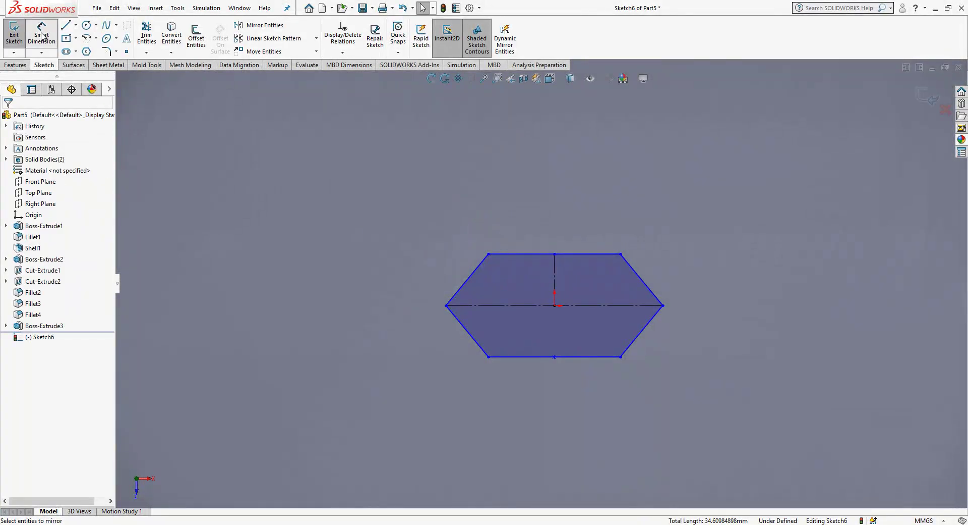
# - Dimension the hexagon's top edge to 8 mm
pyautogui.scroll(4, 535, 360)
pyautogui.scroll(-1, 640, 343)
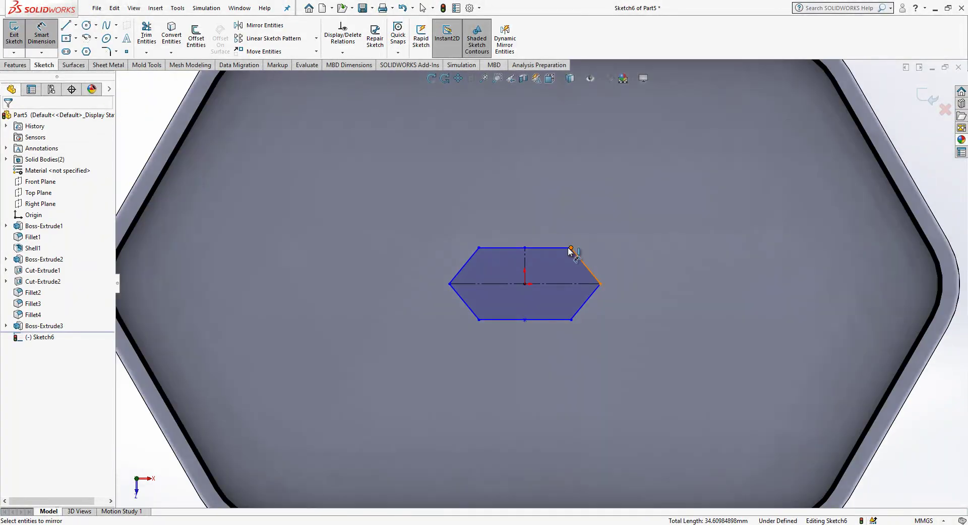
pyautogui.click(555, 247)
pyautogui.click(551, 205)
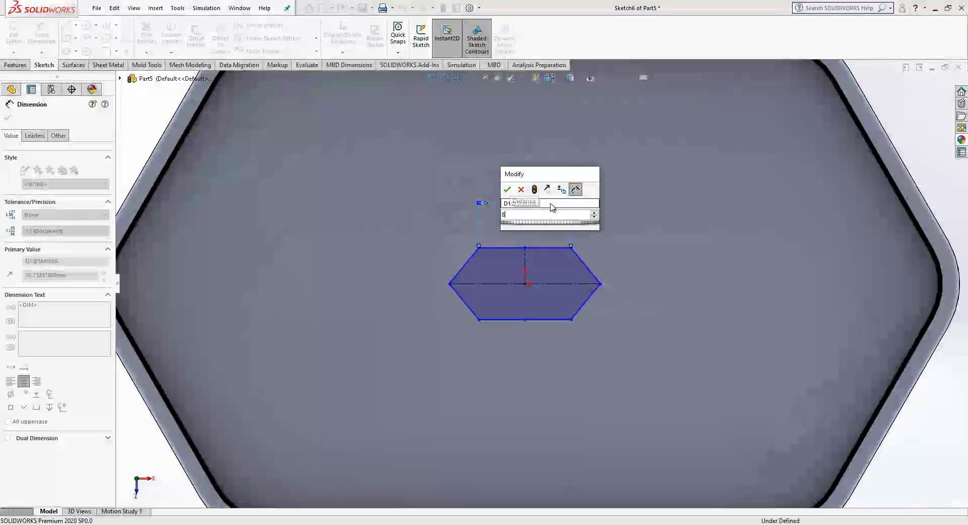
pyautogui.write('8')
pyautogui.press('Return')
# - Set the hexagon's top-to-bottom height to 8*(7/6), giving 9.33 mm
pyautogui.click(507, 257)
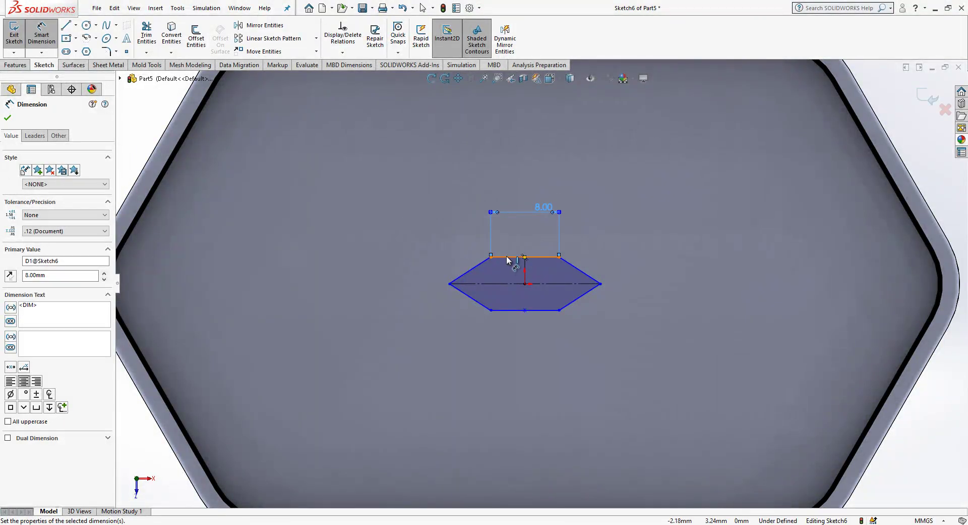
pyautogui.click(507, 310)
pyautogui.click(419, 293)
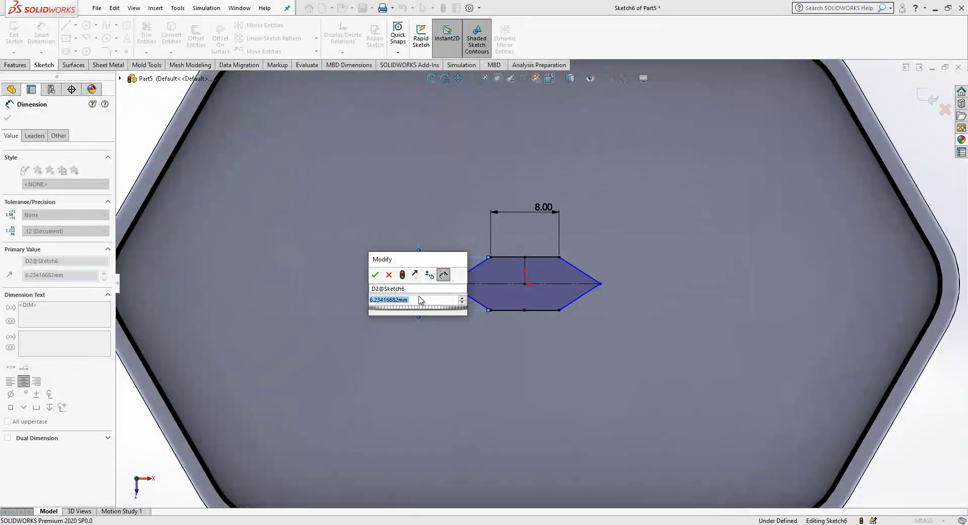
pyautogui.moveTo(398, 300); pyautogui.dragTo(350, 303)
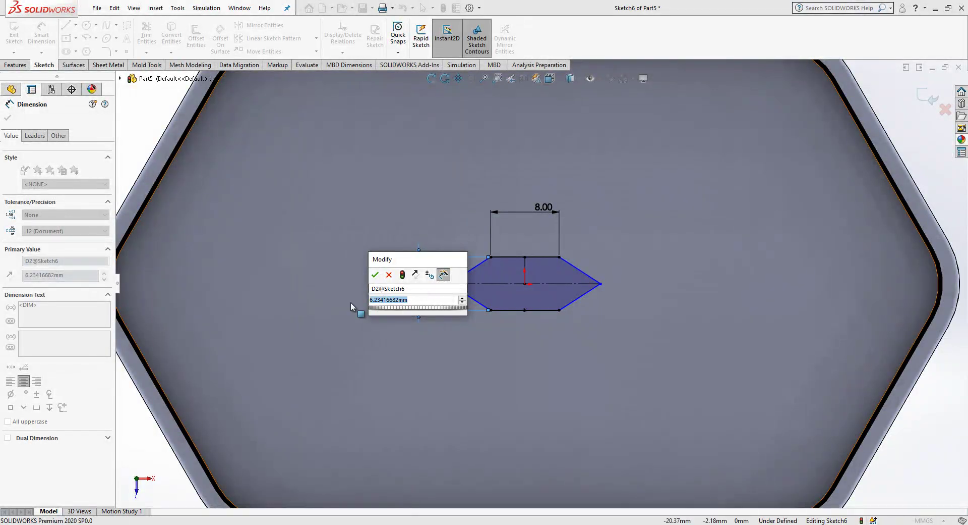
pyautogui.write('8')
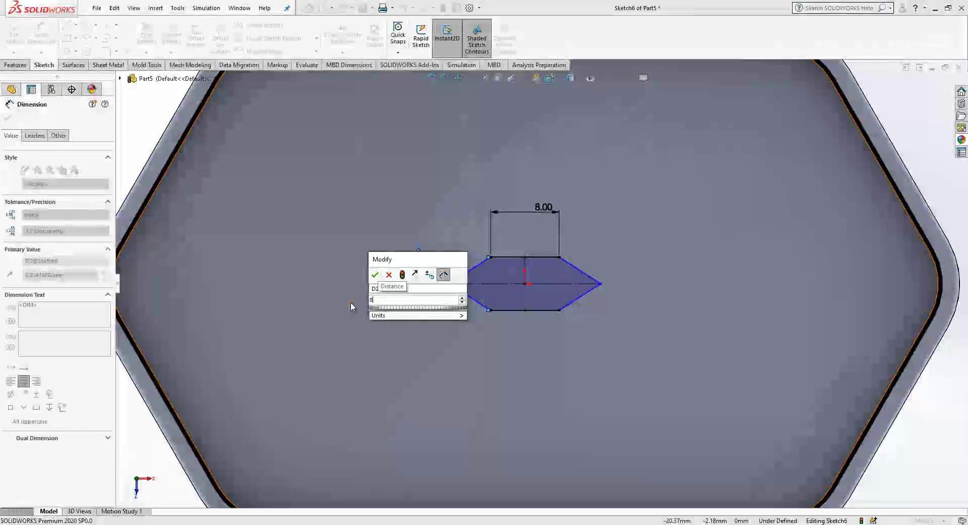
pyautogui.write('*(7/6')
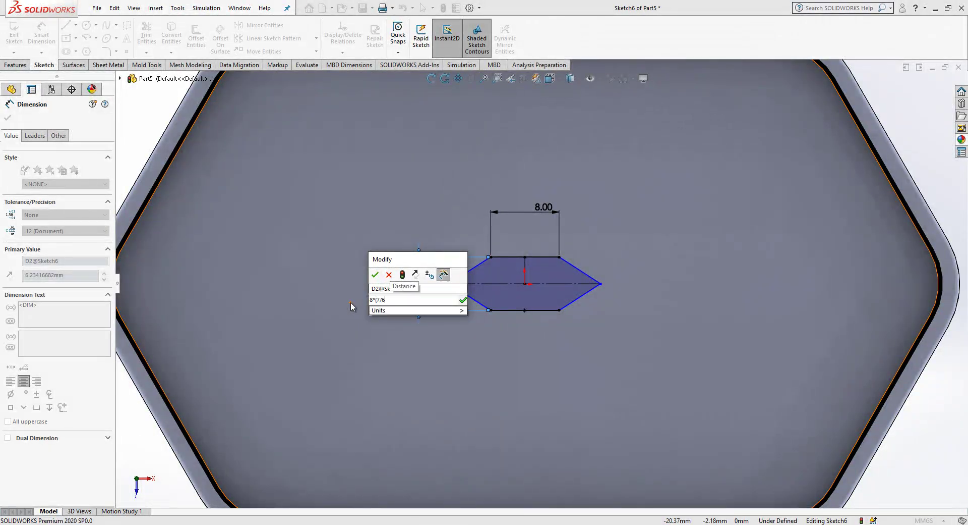
pyautogui.write(')')
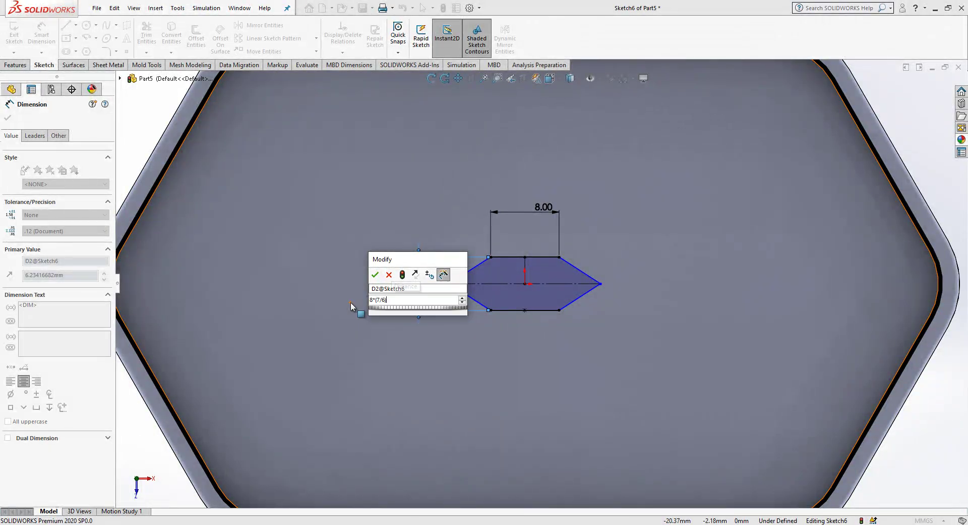
pyautogui.click(376, 276)
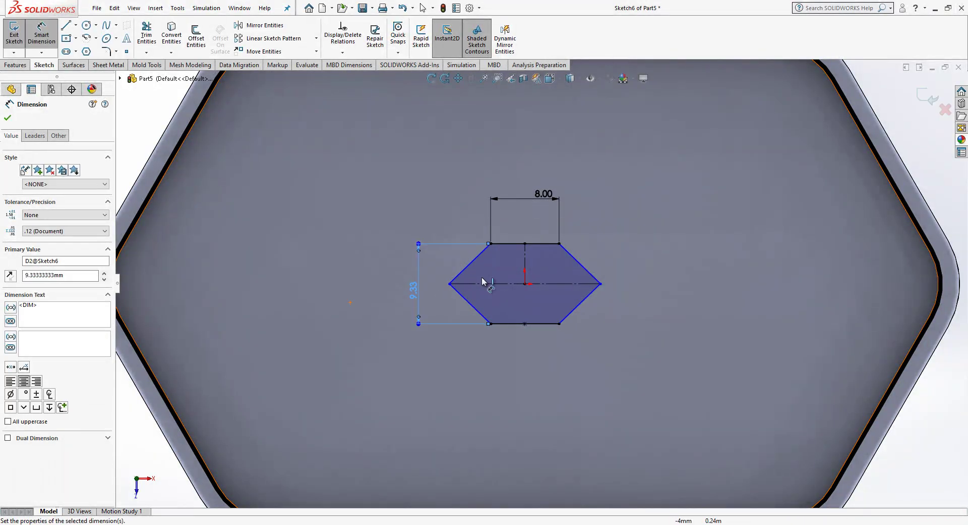
# - Set the angle between the two left edges to 120°
pyautogui.click(466, 277)
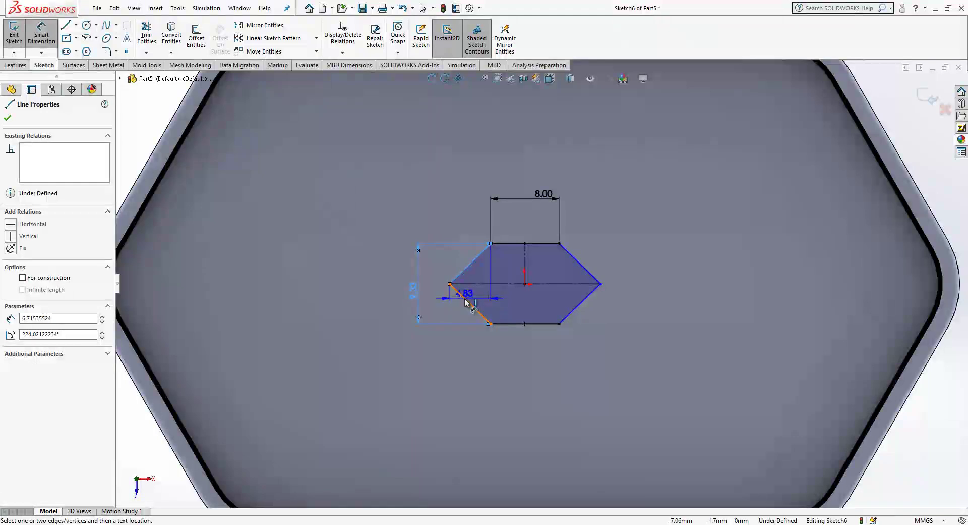
pyautogui.click(466, 300)
pyautogui.click(481, 297)
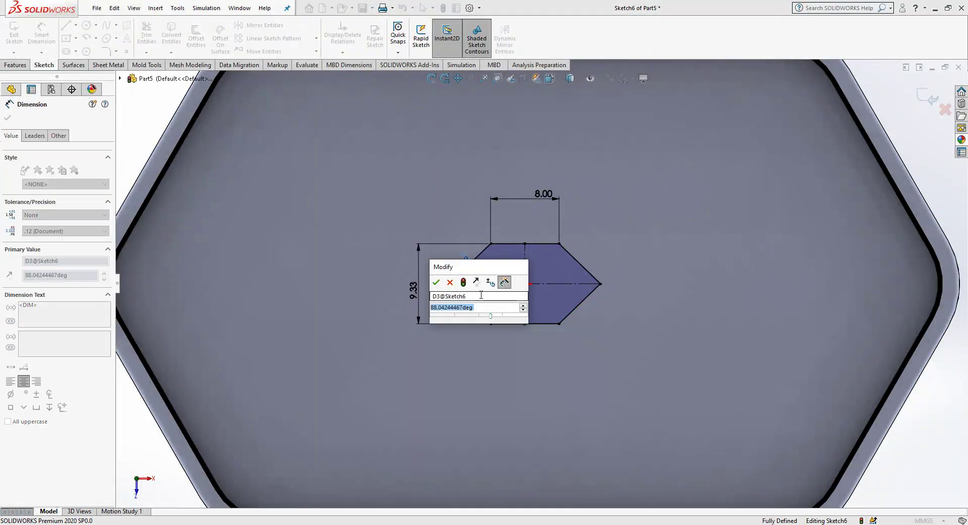
pyautogui.write('120')
pyautogui.press('Return')
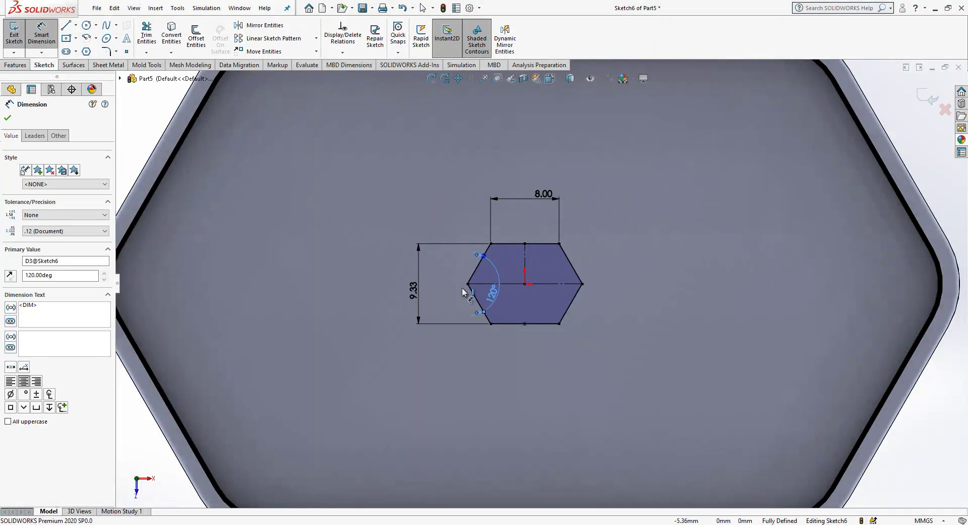
pyautogui.press('Escape')
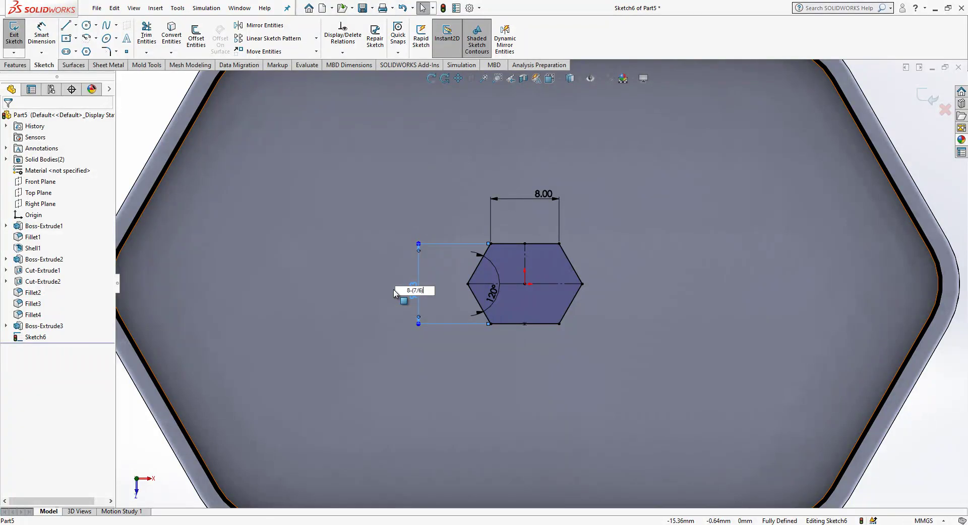
# - Apply the 6.83 mm hexagon height and exit the sketch
pyautogui.press('Return')
pyautogui.scroll(2, 394, 289)
pyautogui.scroll(-2, 620, 244)
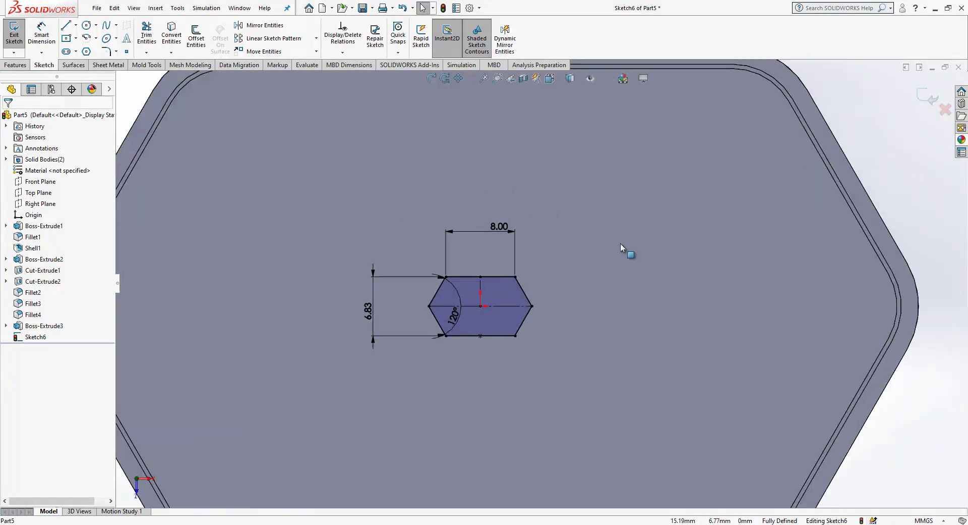
pyautogui.scroll(2, 625, 237)
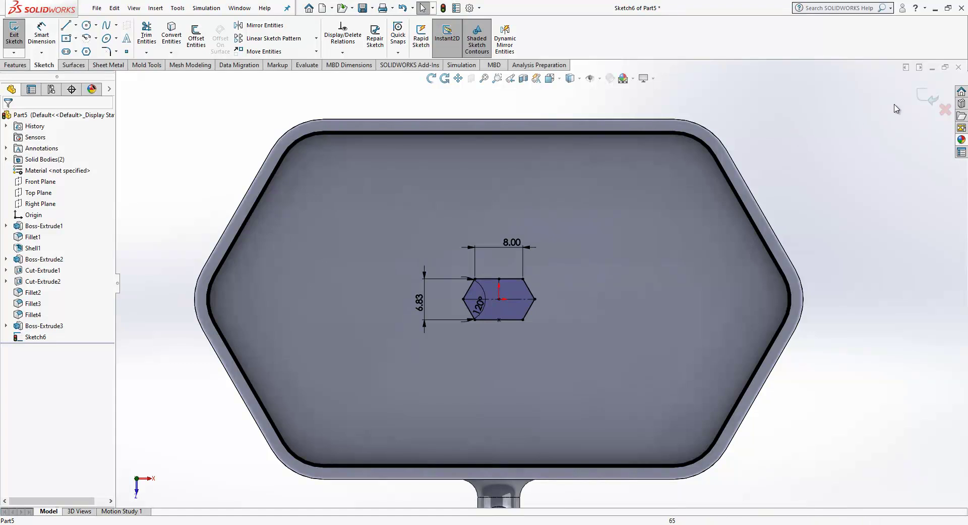
pyautogui.click(919, 98)
# - Show the dimensions of the tray's base outline sketch, Sketch1
pyautogui.click(6, 225)
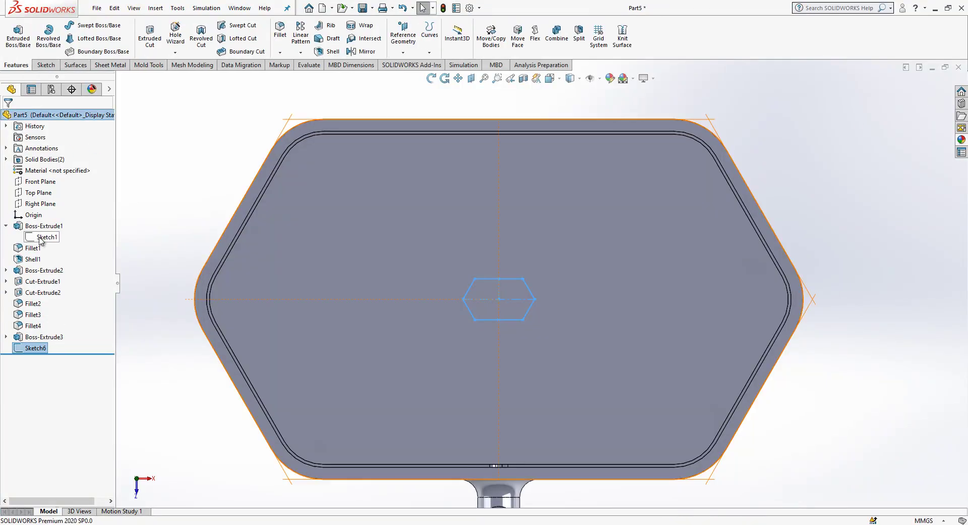
pyautogui.click(44, 239)
pyautogui.doubleClick(44, 241)
pyautogui.scroll(5, 197, 315)
pyautogui.scroll(-2, 508, 222)
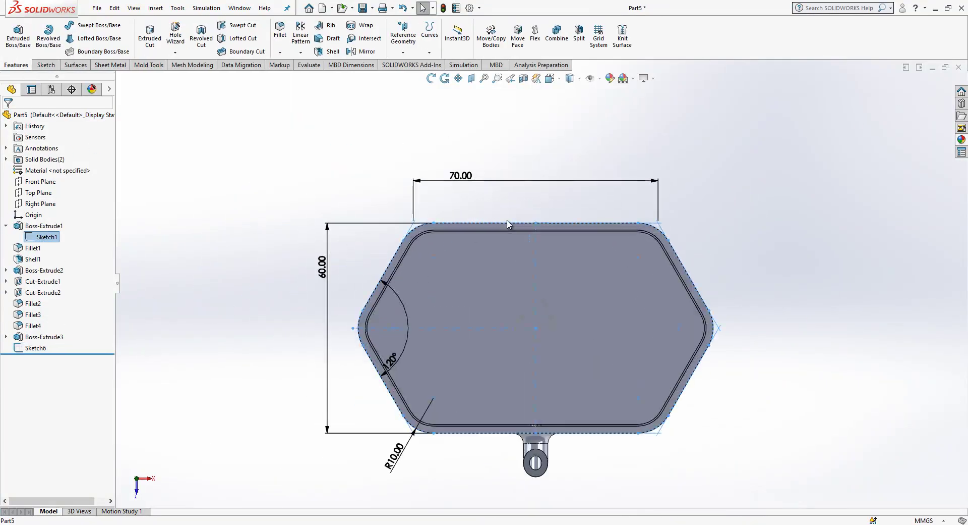
# - Reopen Sketch6 for editing and select all the hexagon's entities
pyautogui.click(34, 348)
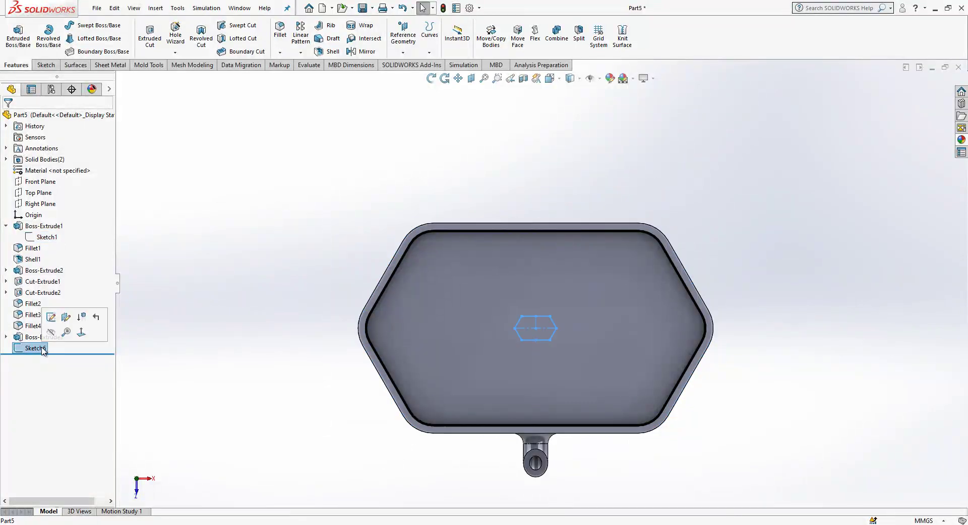
pyautogui.click(51, 317)
pyautogui.scroll(-4, 595, 331)
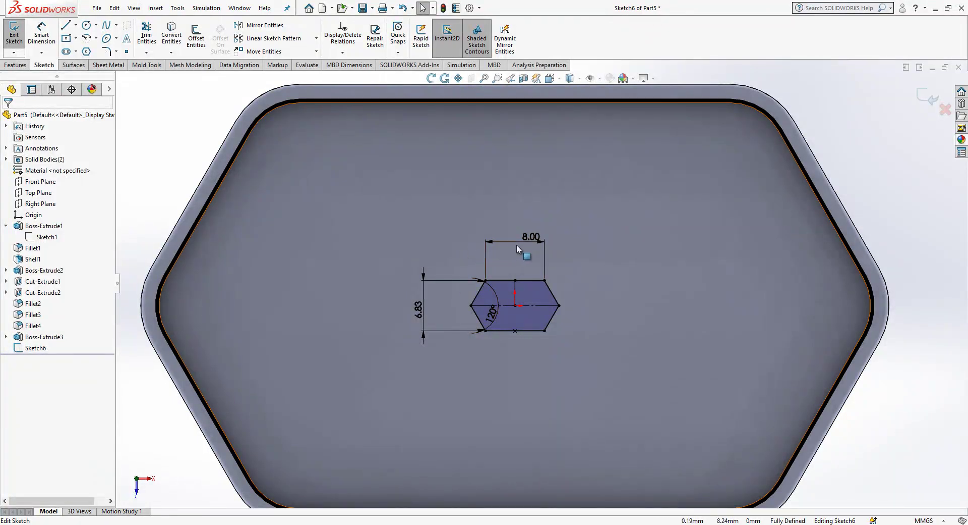
pyautogui.click(421, 318)
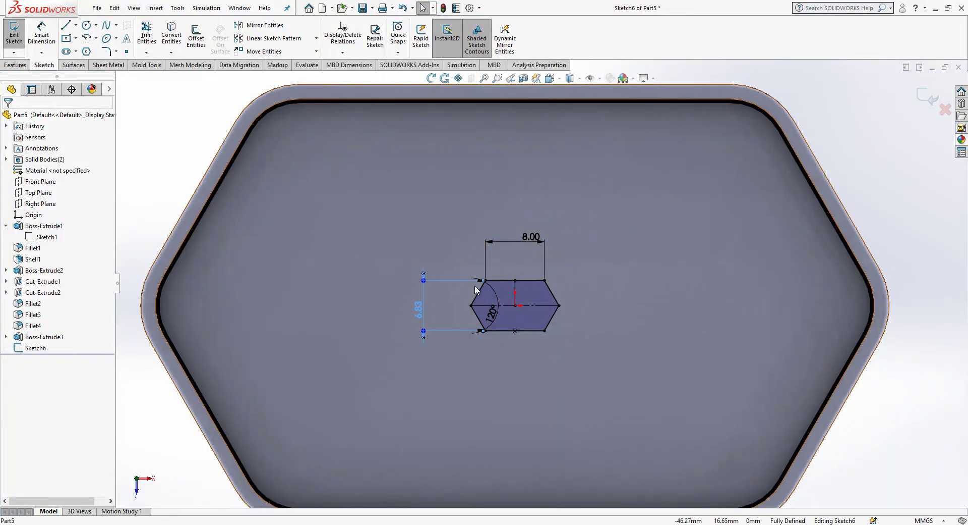
pyautogui.press('Escape')
pyautogui.scroll(-2, 580, 303)
pyautogui.scroll(2, 579, 306)
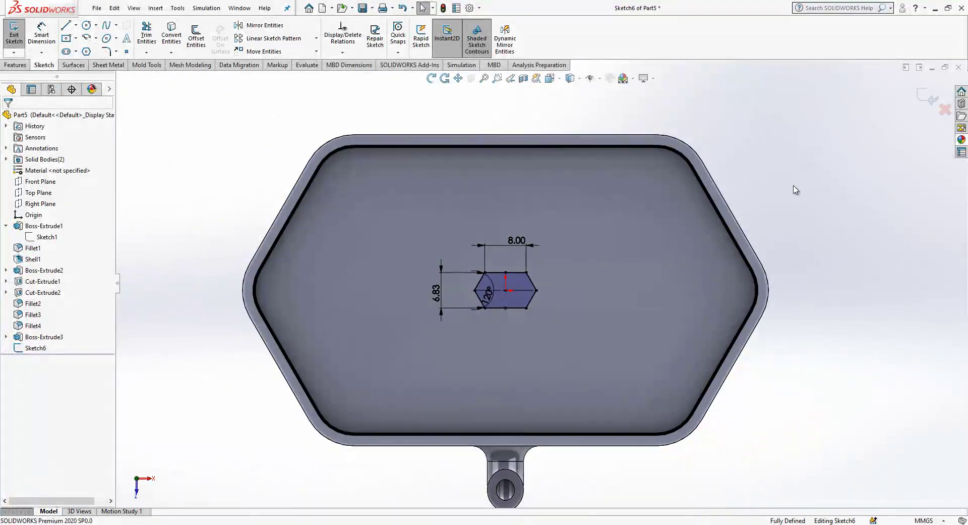
pyautogui.moveTo(806, 173); pyautogui.dragTo(441, 341)
# - Linear-pattern the hexagon vertically into 4 copies spaced 10 mm apart
pyautogui.click(563, 298)
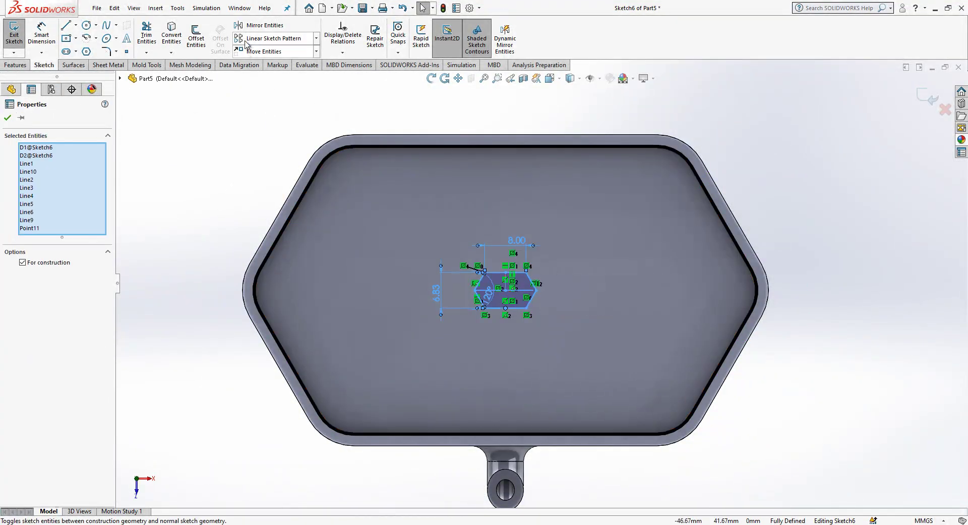
pyautogui.click(255, 40)
pyautogui.scroll(-3, 527, 213)
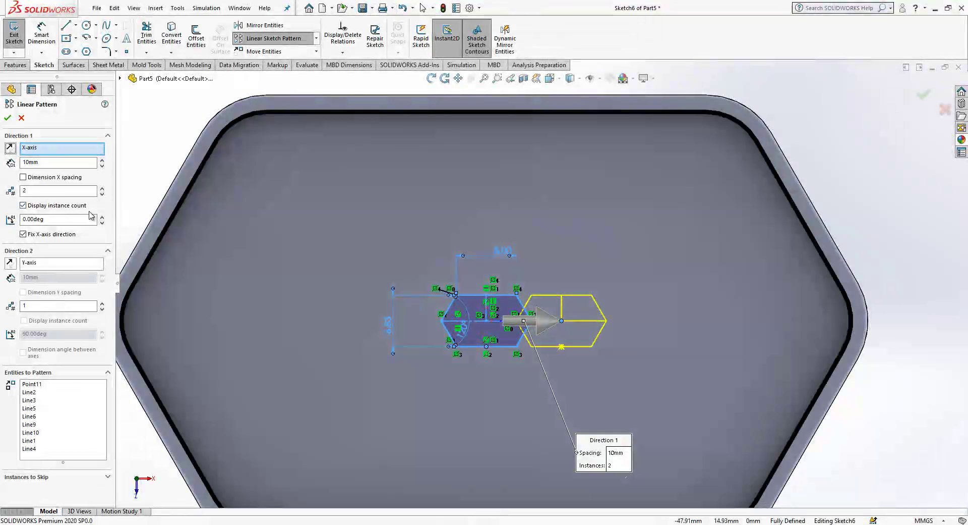
pyautogui.click(102, 194)
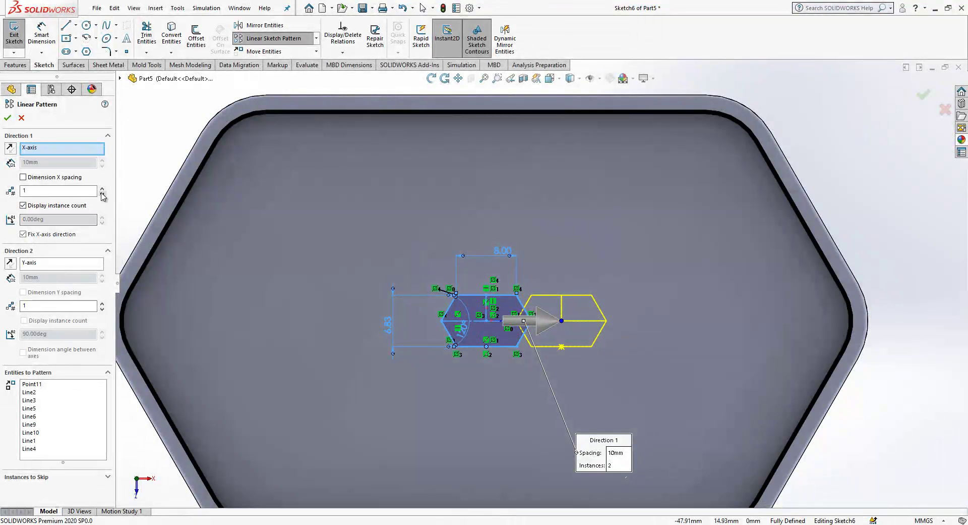
pyautogui.click(103, 302)
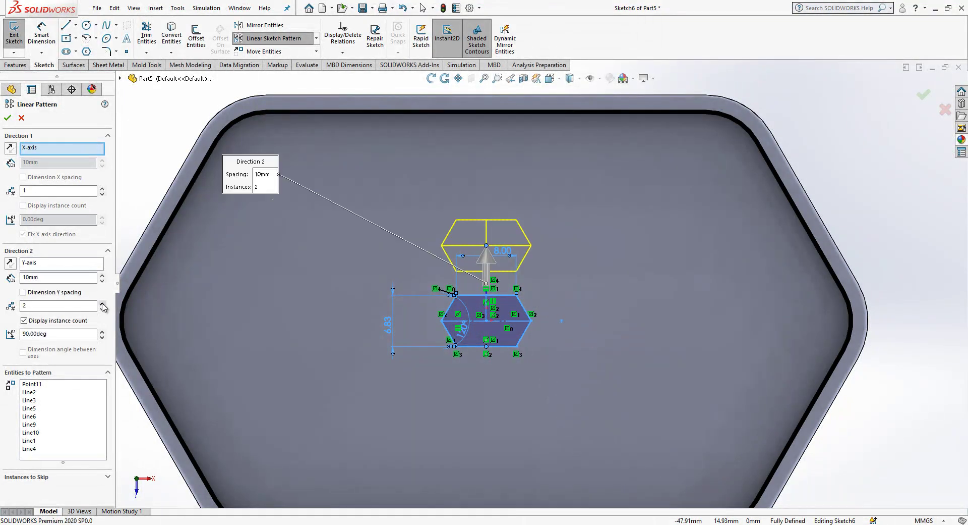
pyautogui.click(102, 276)
pyautogui.click(102, 281)
pyautogui.click(103, 281)
pyautogui.click(102, 303)
pyautogui.click(103, 303)
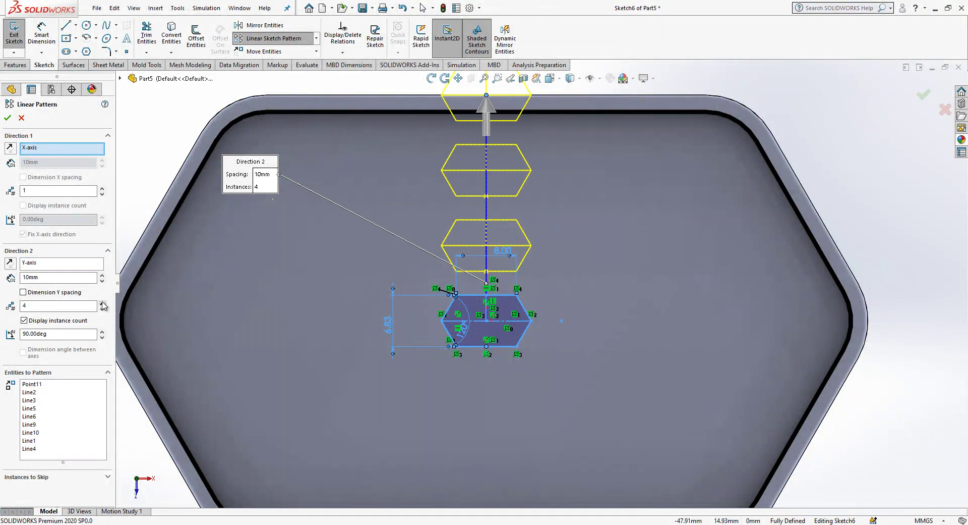
pyautogui.click(8, 117)
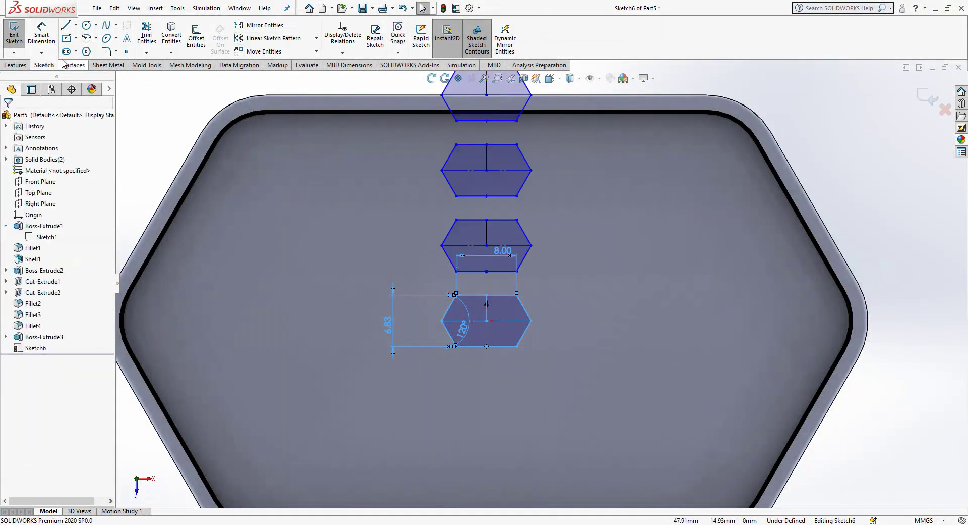
# - Dimension the gap between the bottom two hexagons to 2 mm
pyautogui.click(493, 295)
pyautogui.click(501, 272)
pyautogui.click(565, 285)
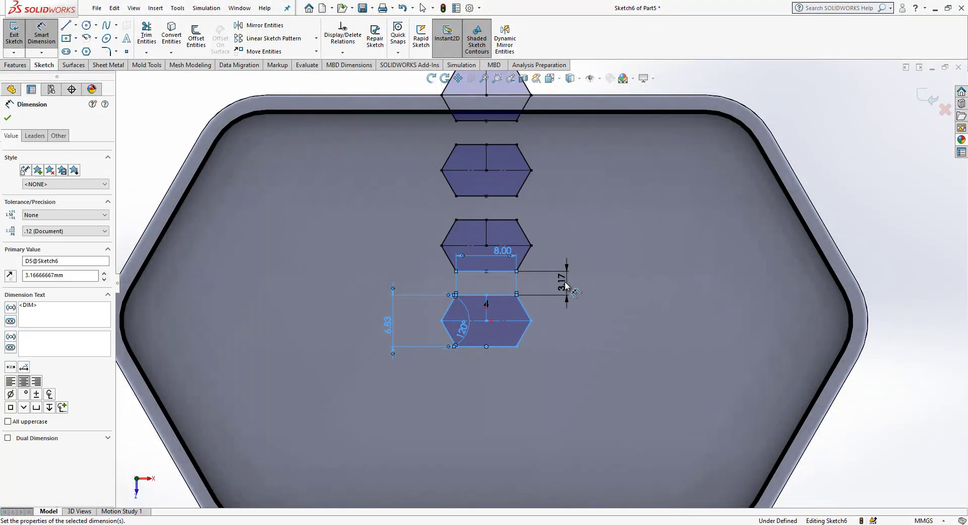
pyautogui.write('2')
pyautogui.press('Return')
pyautogui.scroll(2, 565, 297)
pyautogui.scroll(1, 563, 302)
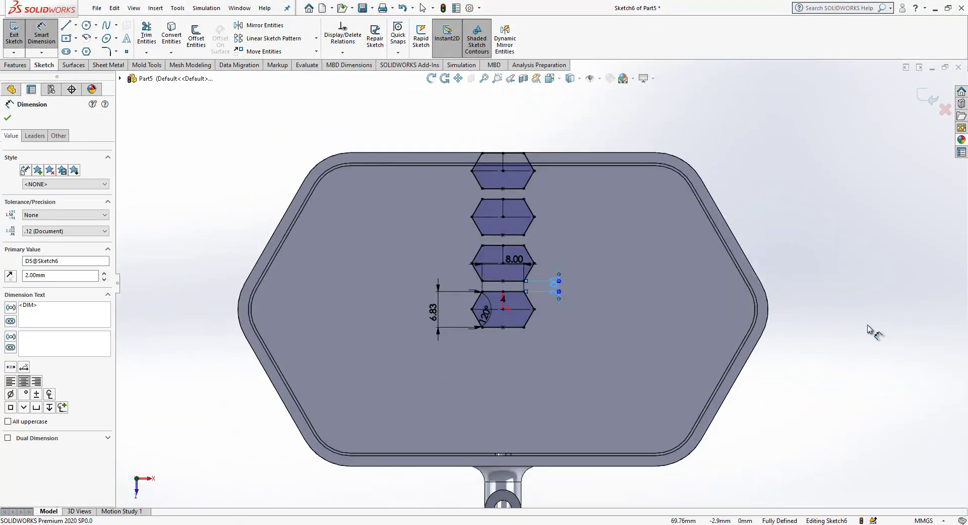
pyautogui.click(870, 330)
pyautogui.scroll(-1, 772, 285)
pyautogui.press('Tab')
pyautogui.press('Escape')
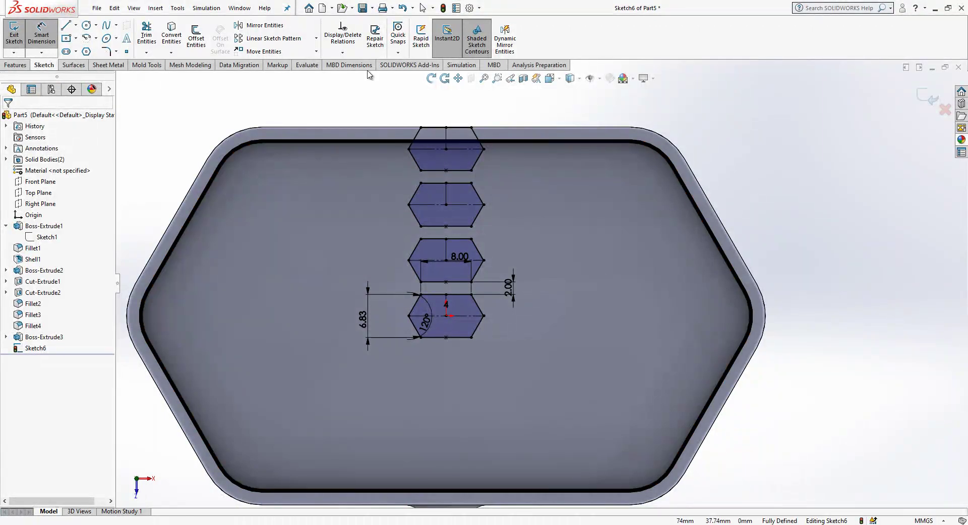
pyautogui.press('l')
pyautogui.scroll(-3, 500, 295)
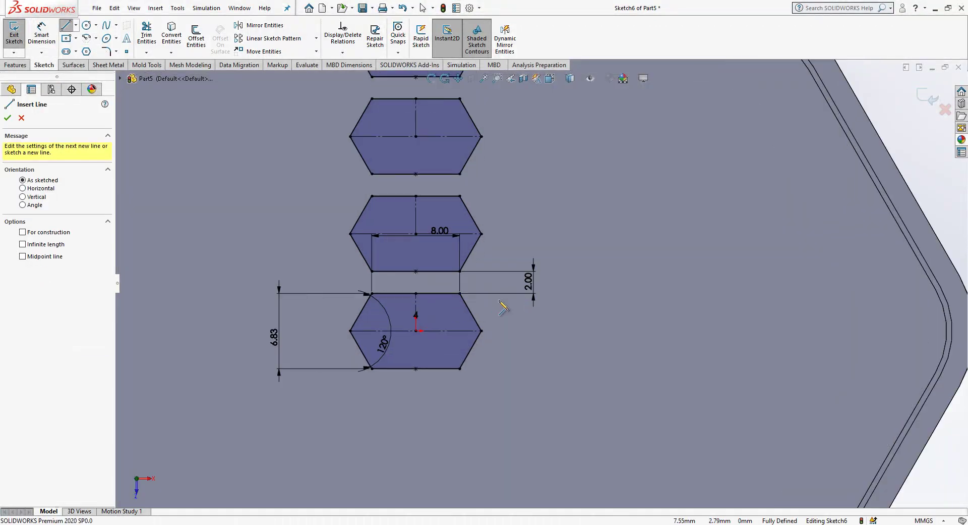
# - Beside the column, draw a slanted edge, top edge, vertical line and bottom line forming a trapezoid
pyautogui.click(501, 253)
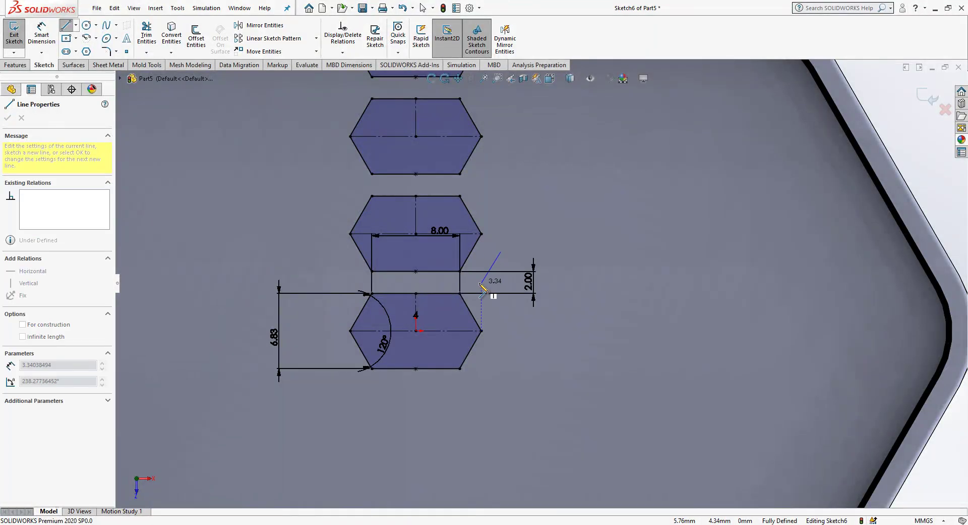
pyautogui.click(481, 284)
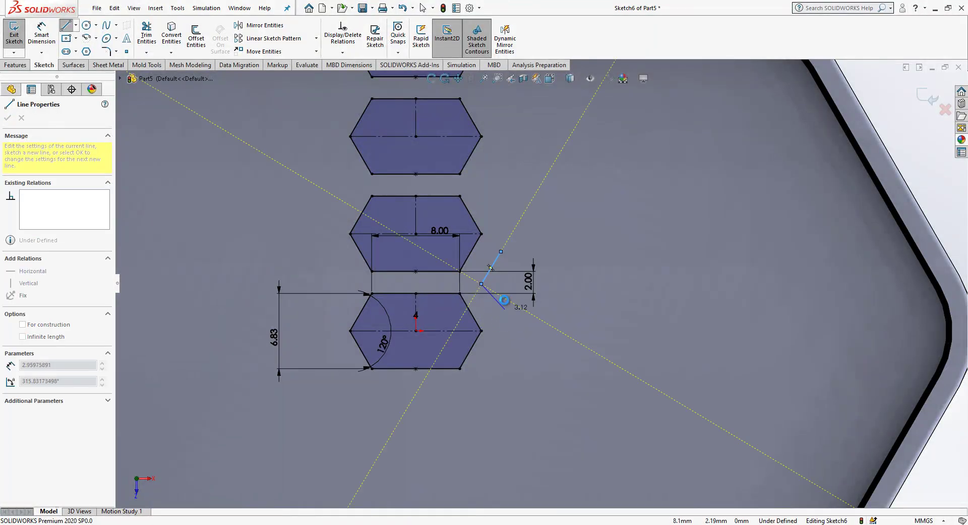
pyautogui.press('Escape')
pyautogui.click(66, 26)
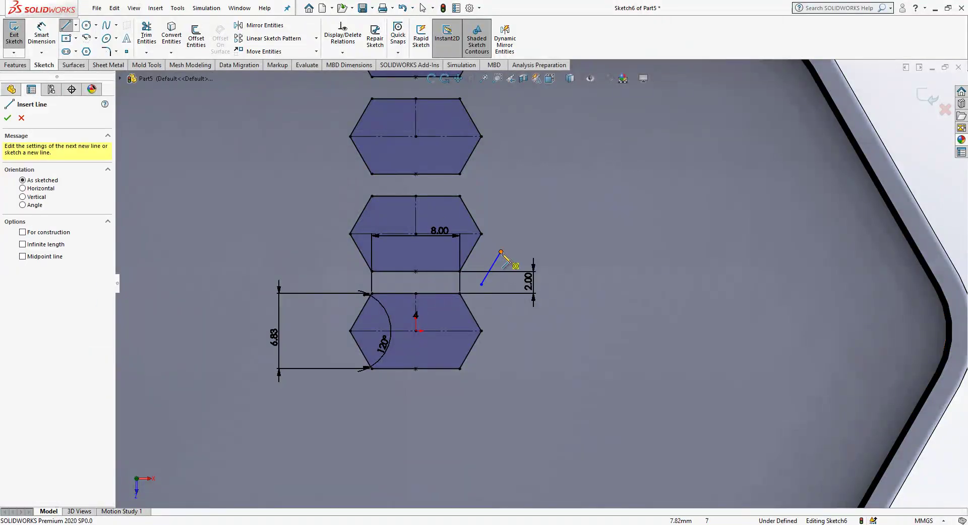
pyautogui.click(501, 252)
pyautogui.moveTo(501, 252); pyautogui.dragTo(558, 252)
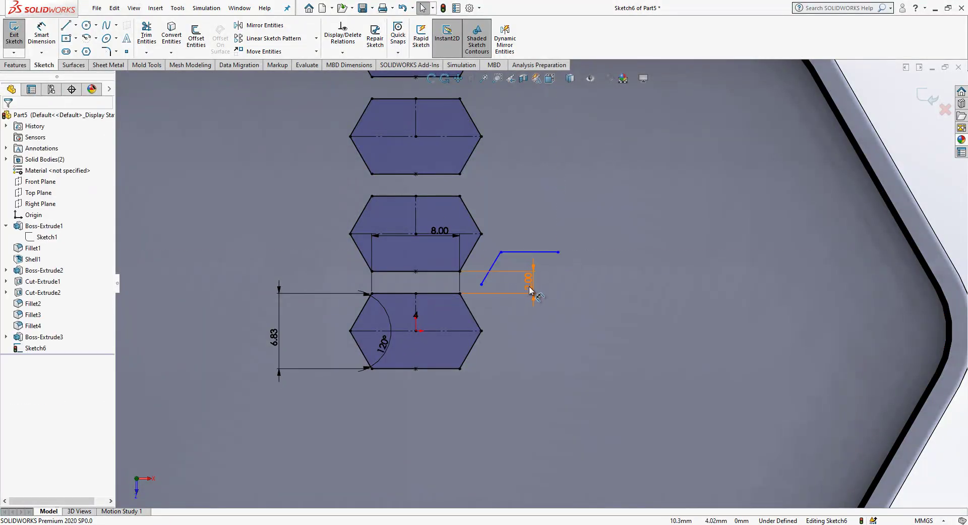
pyautogui.click(400, 283)
pyautogui.press('l')
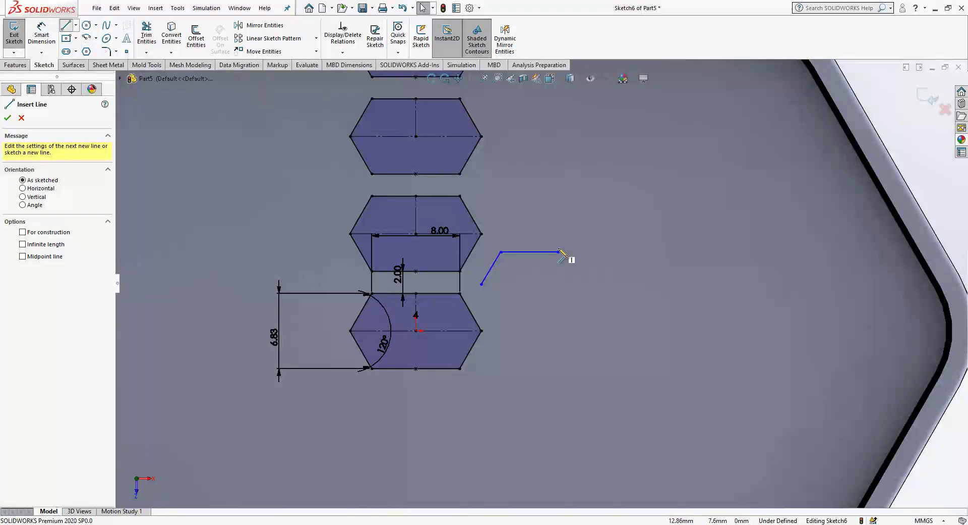
pyautogui.click(558, 251)
pyautogui.click(558, 284)
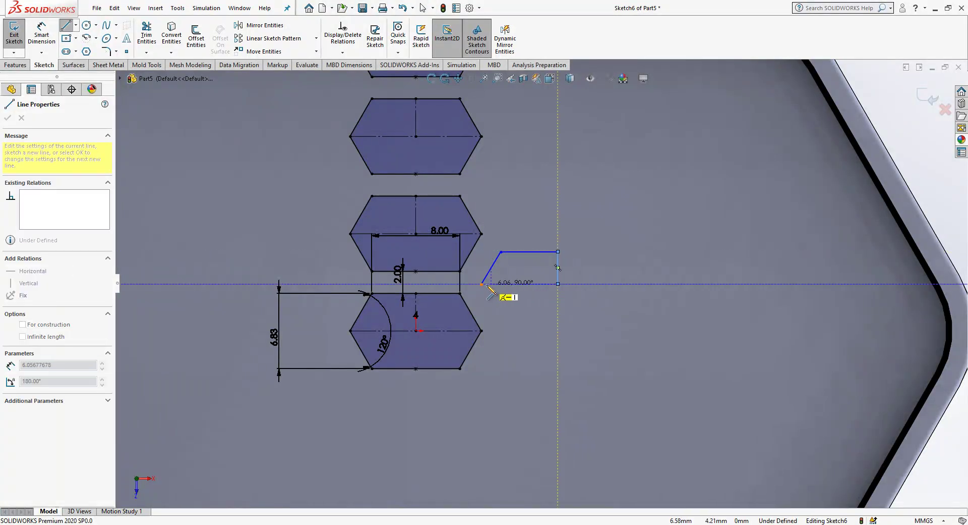
pyautogui.click(482, 284)
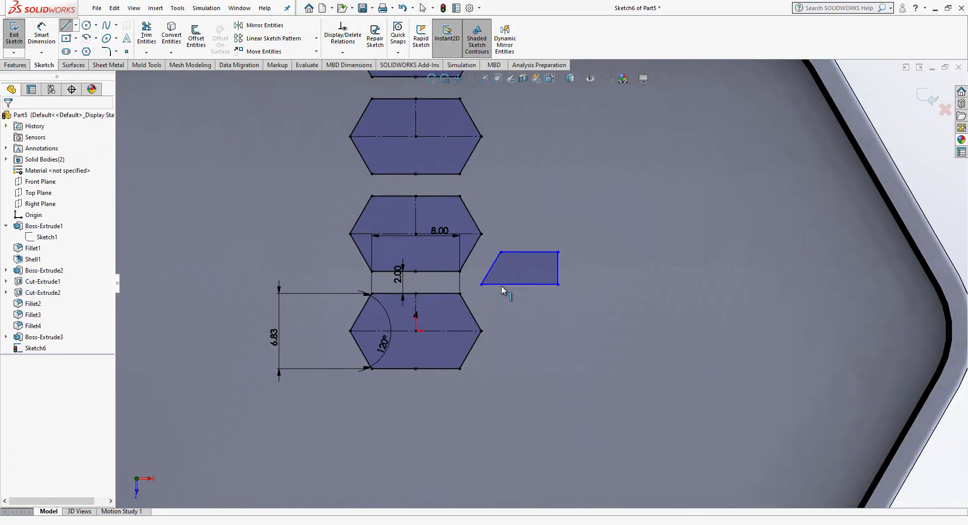
pyautogui.press('Escape')
# - Make the bottom line construction geometry and select the chain of slanted and top edges
pyautogui.keyDown('ctrl'); pyautogui.click(558, 274); pyautogui.keyUp('ctrl')
pyautogui.click(601, 240)
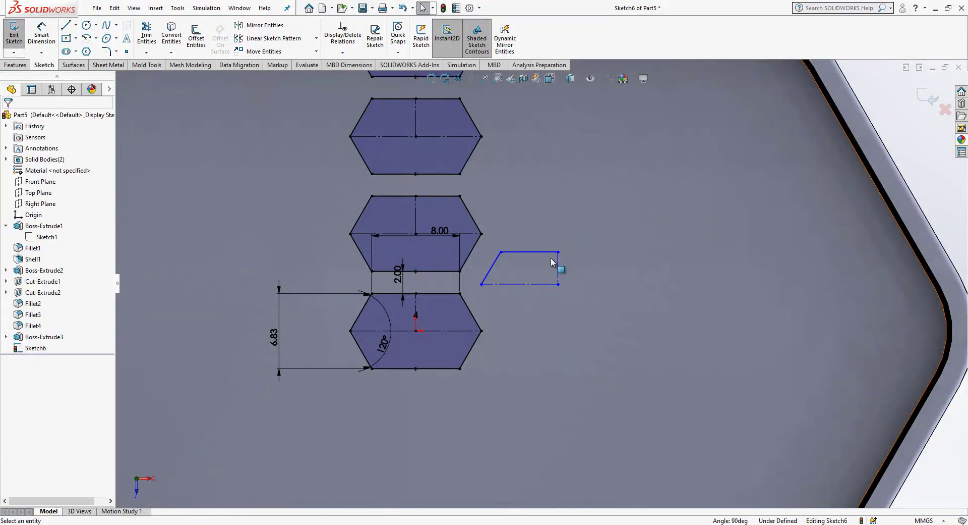
pyautogui.rightClick(547, 255)
pyautogui.click(575, 261)
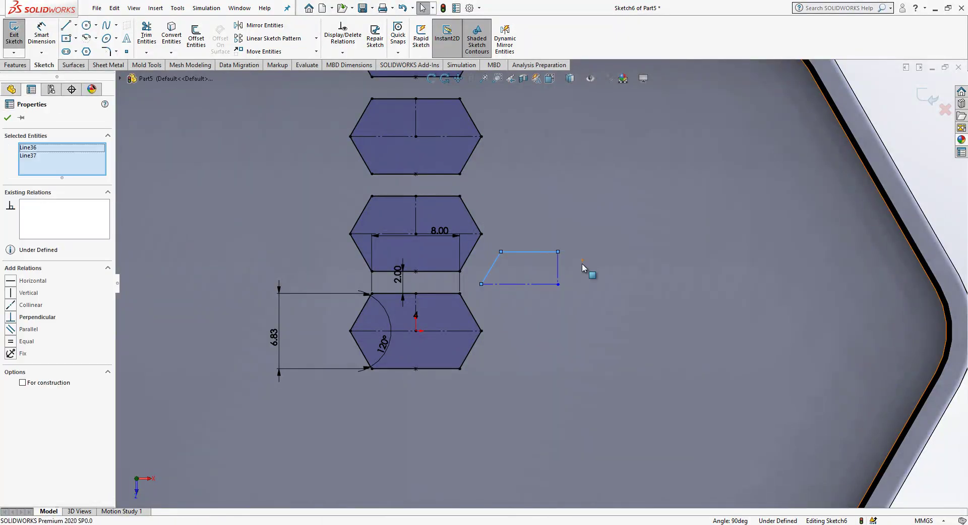
# - Mirror the slanted and top edges across the vertical line
pyautogui.click(266, 27)
pyautogui.click(65, 249)
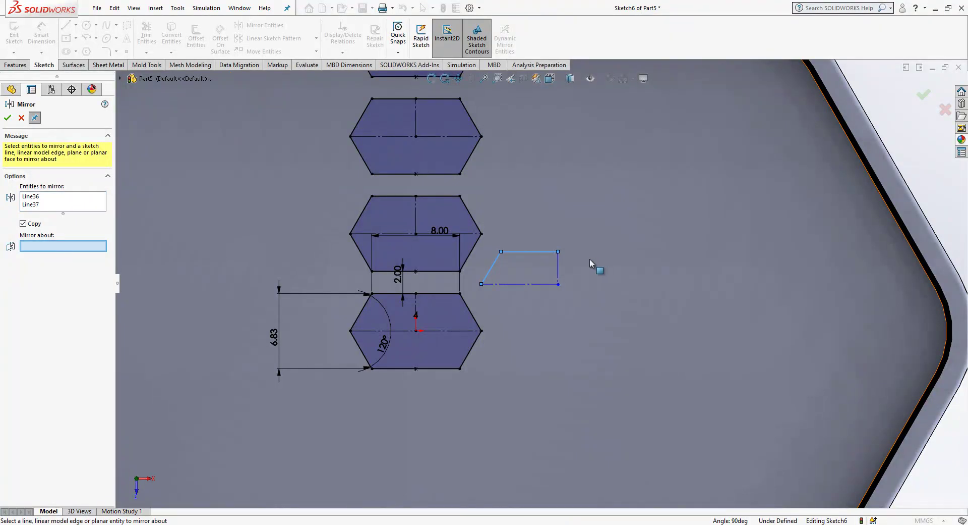
pyautogui.click(559, 267)
pyautogui.rightClick(561, 267)
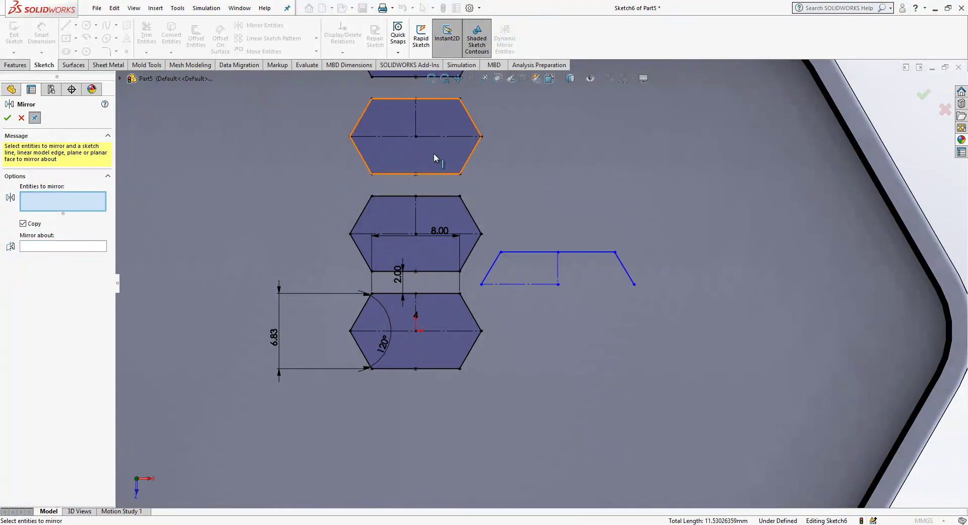
pyautogui.press('Escape')
# - Mirror the three upper edges across the horizontal construction centreline to close the hexagon
pyautogui.click(275, 29)
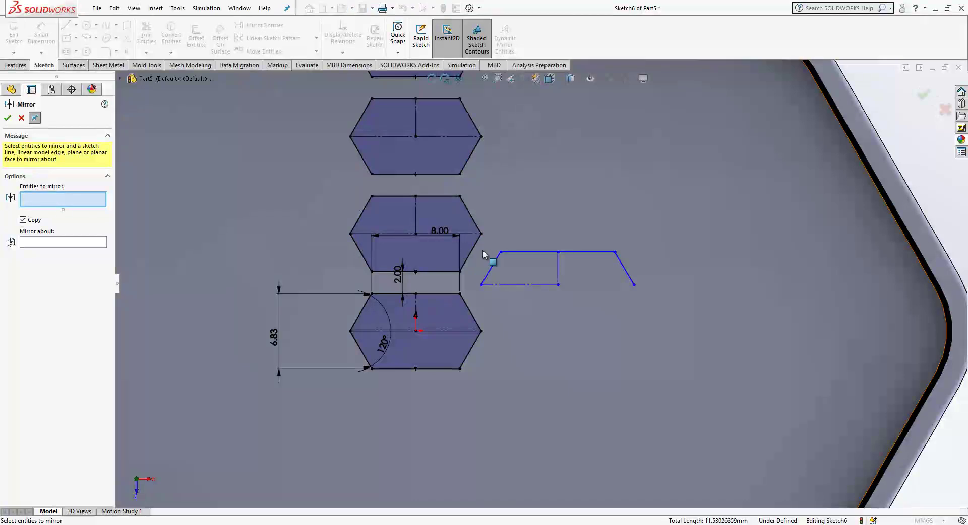
pyautogui.click(499, 263)
pyautogui.click(521, 252)
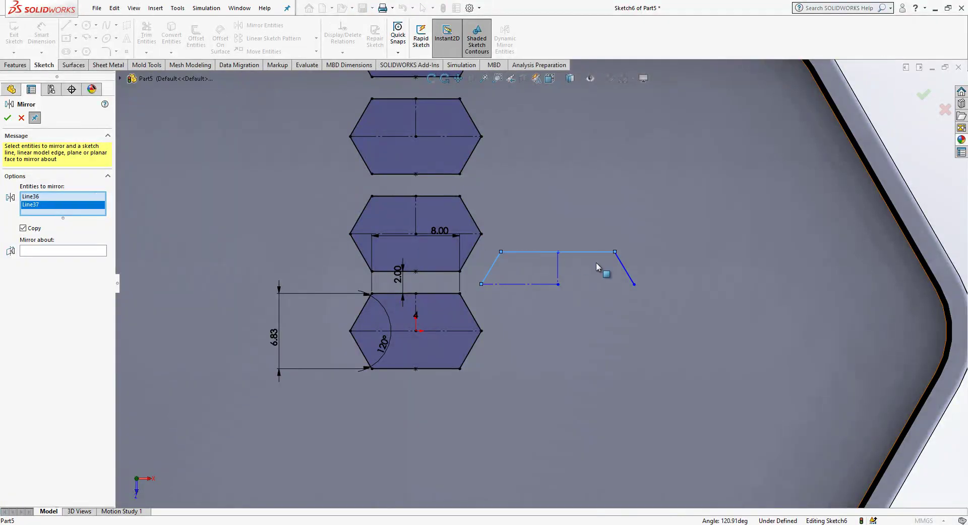
pyautogui.click(621, 271)
pyautogui.click(93, 259)
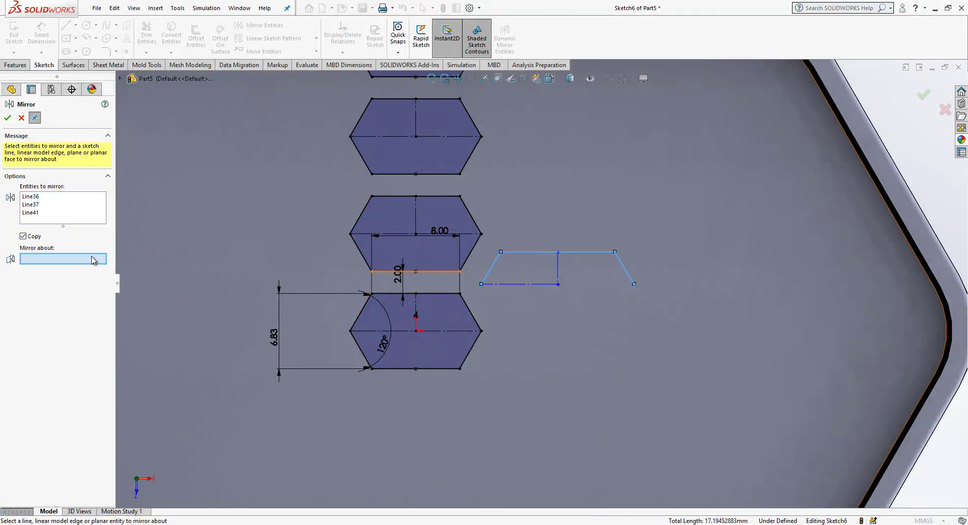
pyautogui.click(499, 284)
pyautogui.rightClick(497, 283)
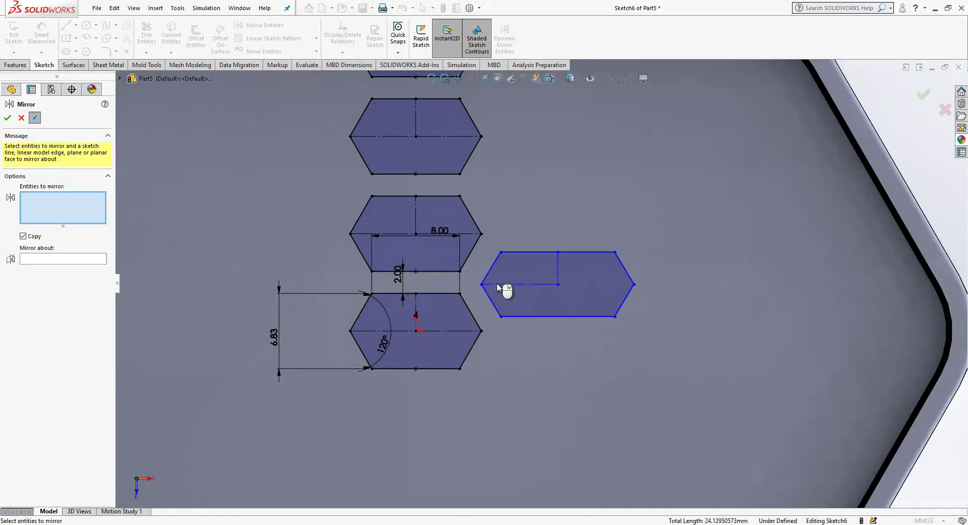
# - Make the new hexagon's top edge equal to the middle hexagon's top edge
pyautogui.press('Escape')
pyautogui.click(528, 253)
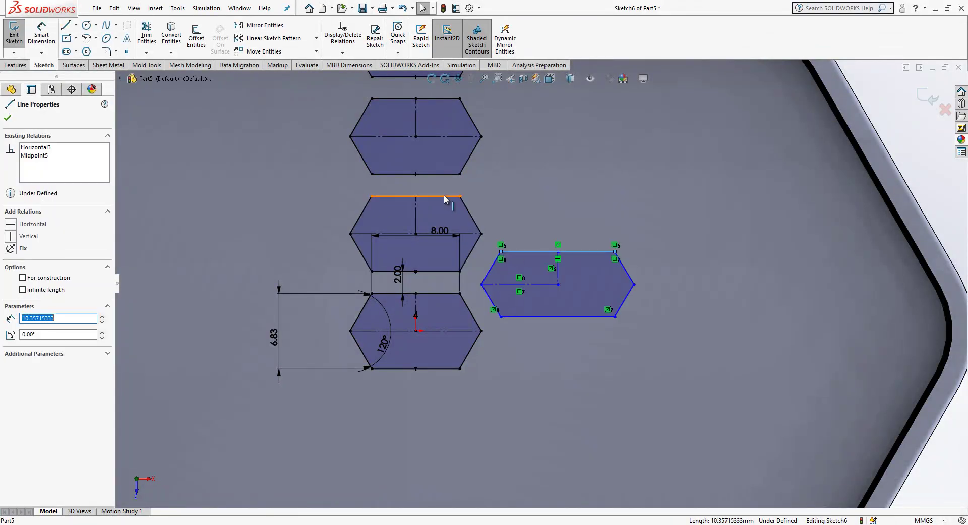
pyautogui.keyDown('ctrl'); pyautogui.click(371, 198); pyautogui.keyUp('ctrl')
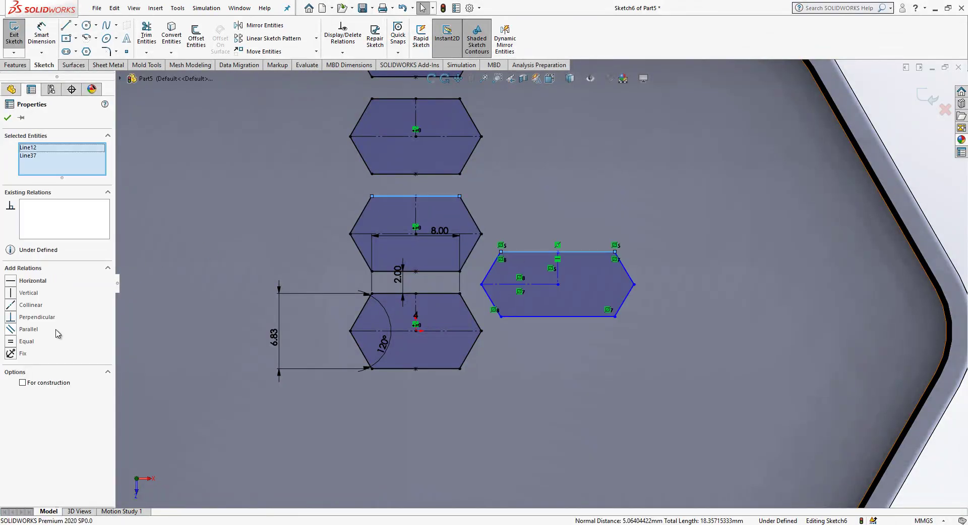
pyautogui.click(26, 341)
pyautogui.scroll(2, 540, 285)
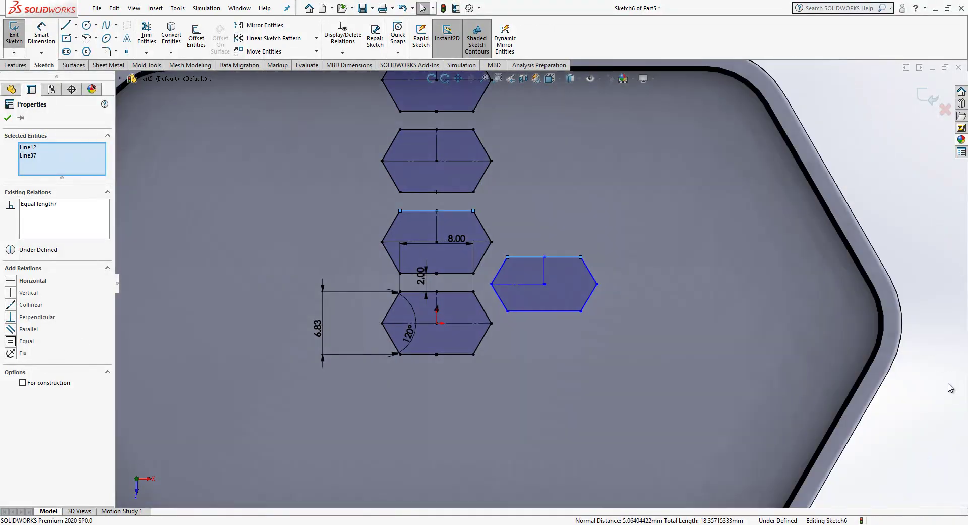
pyautogui.press('Escape')
# - Make the new hexagon's left edges equal to neighbouring hexagon edges, one also parallel
pyautogui.click(503, 303)
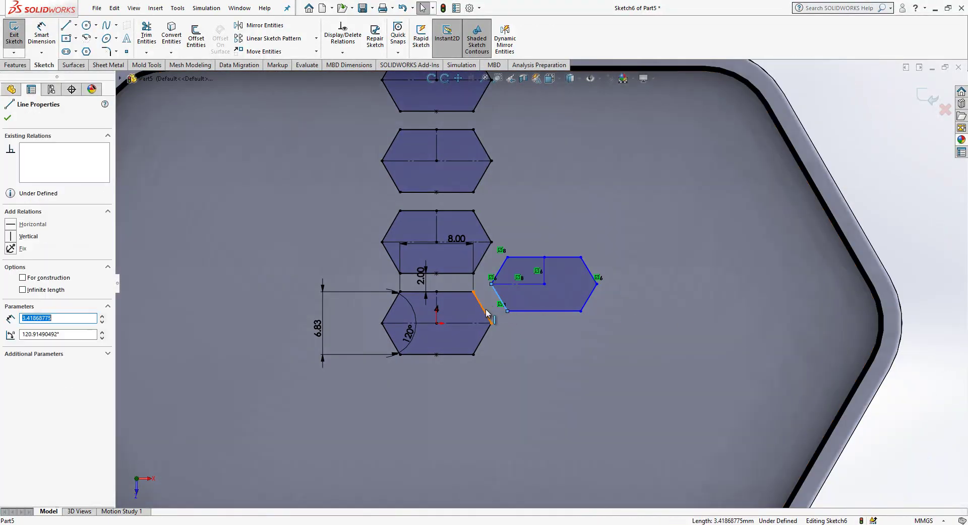
pyautogui.keyDown('ctrl'); pyautogui.click(484, 308); pyautogui.keyUp('ctrl')
pyautogui.click(33, 341)
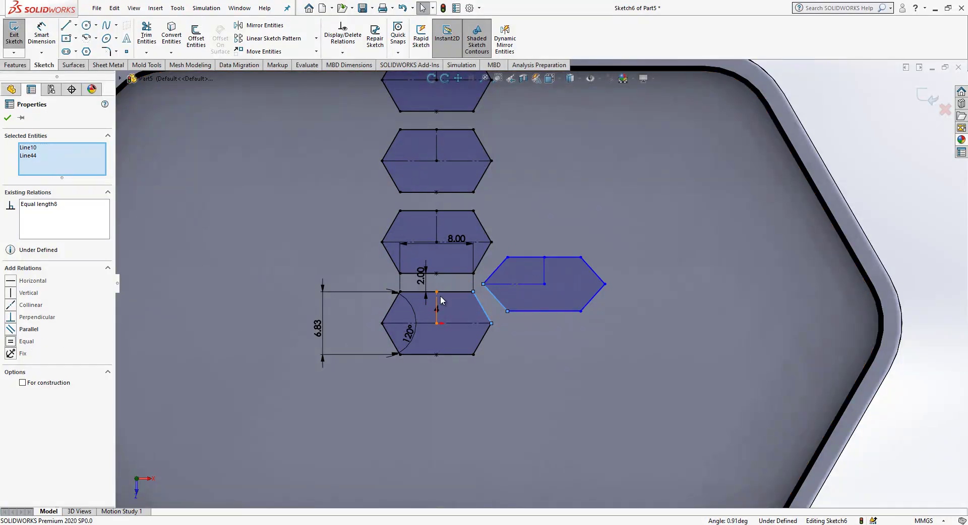
pyautogui.click(36, 330)
pyautogui.click(495, 271)
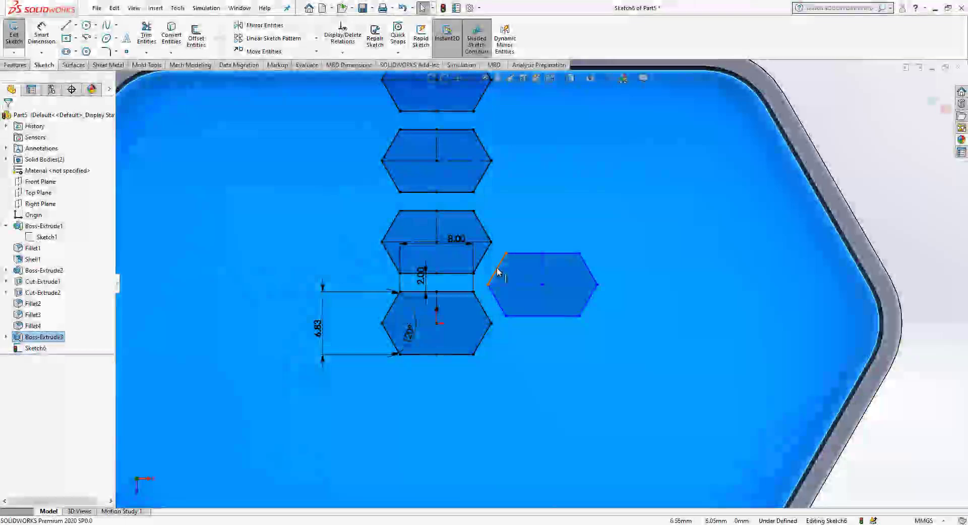
pyautogui.keyDown('ctrl'); pyautogui.click(482, 257); pyautogui.keyUp('ctrl')
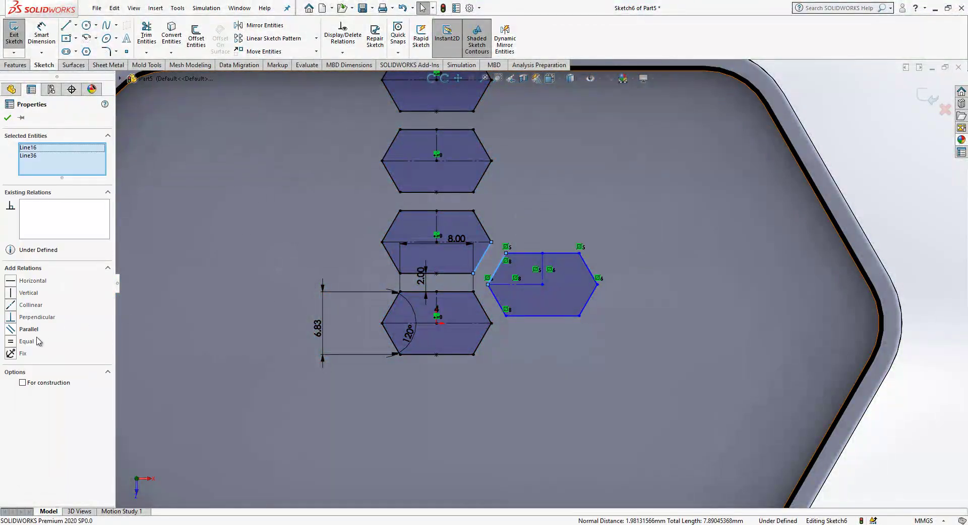
pyautogui.click(29, 343)
pyautogui.click(220, 308)
pyautogui.scroll(-1, 522, 285)
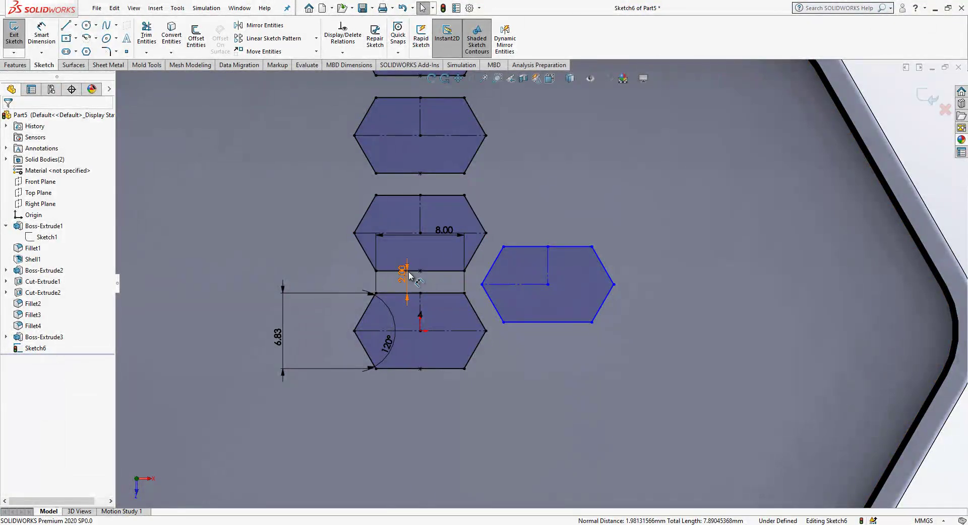
# - Dimension the centreline 1.00 from the first hexagon's top edge and a 2.00 slanted-edge gap
pyautogui.click(44, 34)
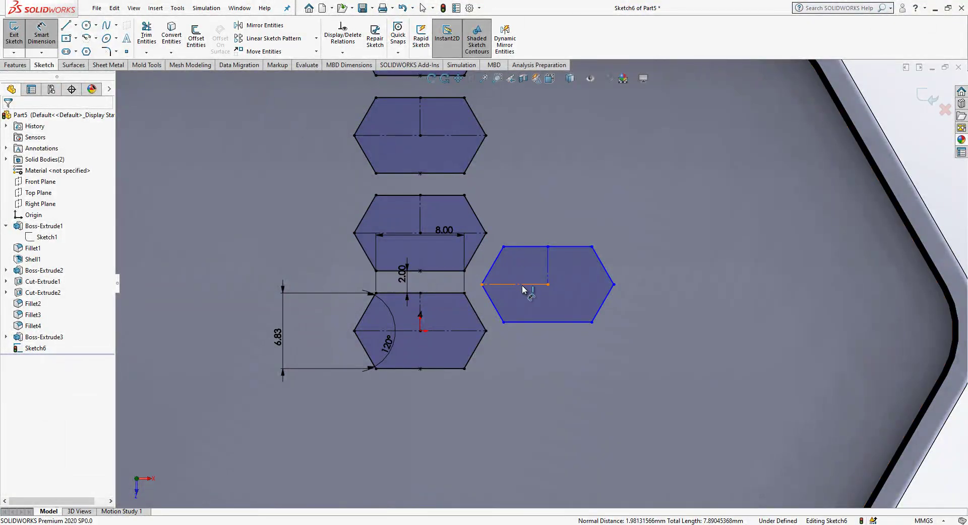
pyautogui.click(508, 286)
pyautogui.click(456, 292)
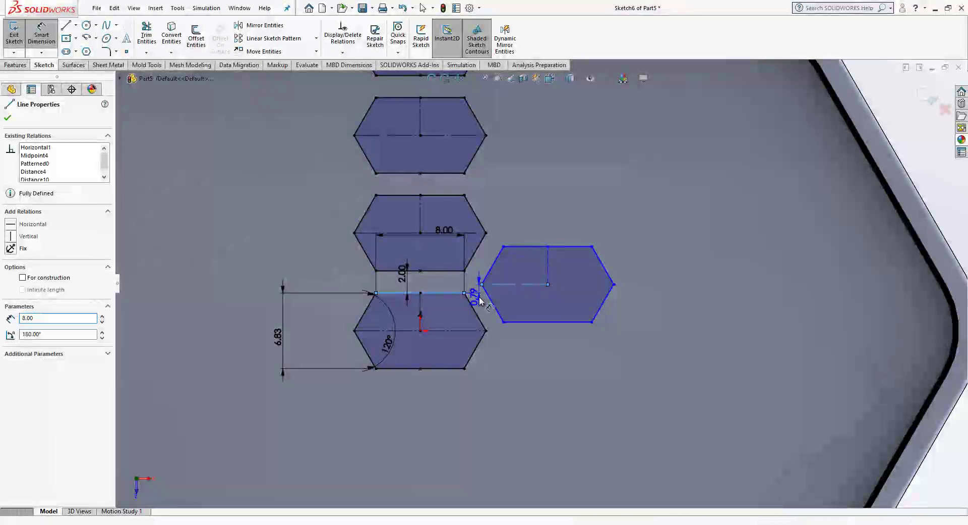
pyautogui.click(479, 301)
pyautogui.write('1')
pyautogui.press('Return')
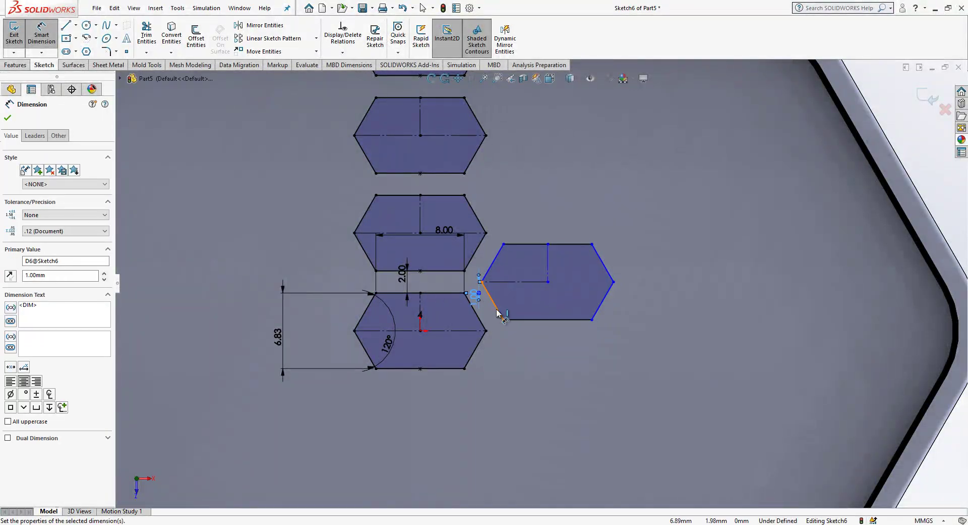
pyautogui.click(497, 309)
pyautogui.click(499, 283)
pyautogui.click(480, 321)
pyautogui.click(523, 362)
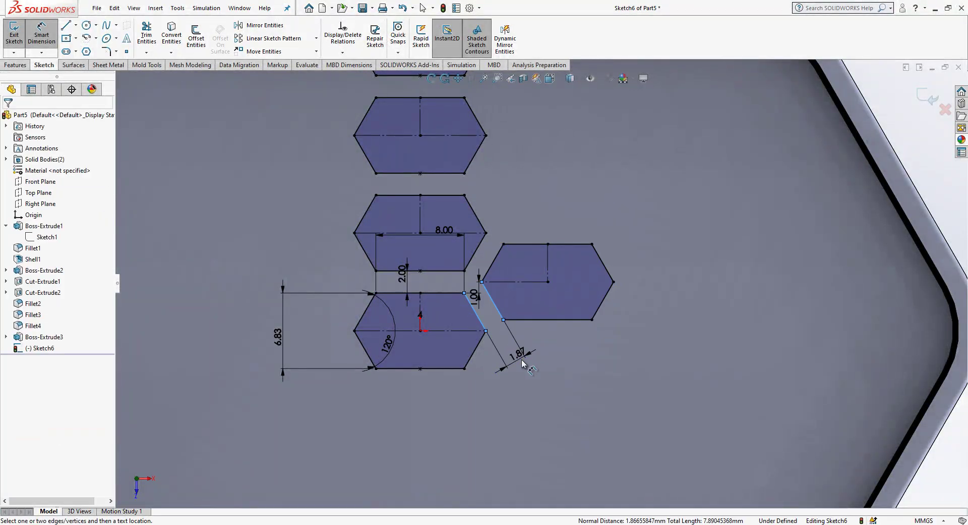
pyautogui.write('2')
pyautogui.press('Return')
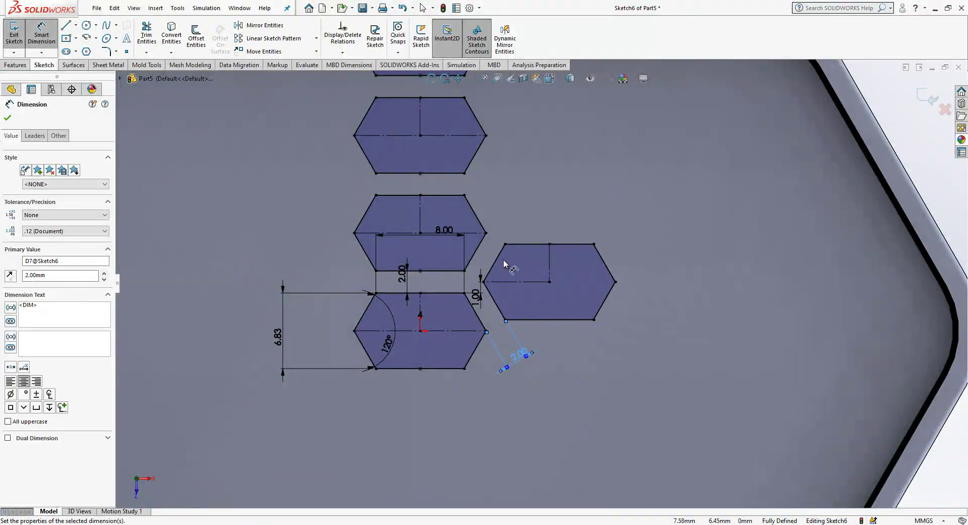
pyautogui.press('Escape')
# - Select the whole chain of the right hexagon's edges
pyautogui.click(497, 262)
pyautogui.rightClick(499, 261)
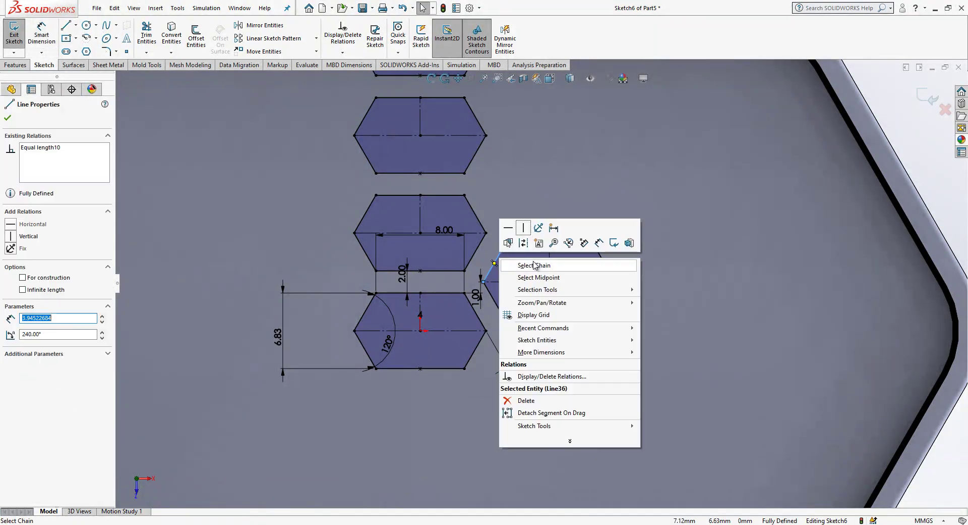
pyautogui.click(533, 261)
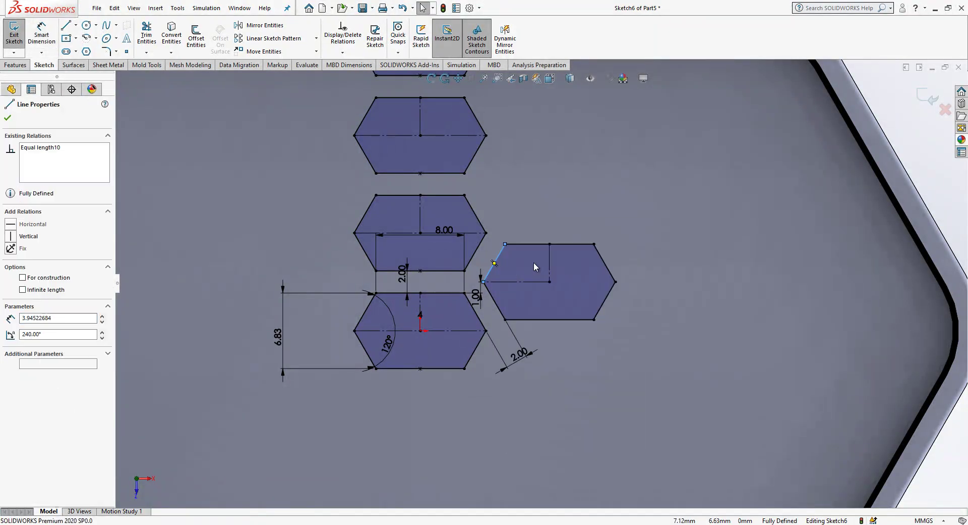
# - Pattern the right hexagon into a vertical column of four at 10 mm, one horizontal instance
pyautogui.click(273, 38)
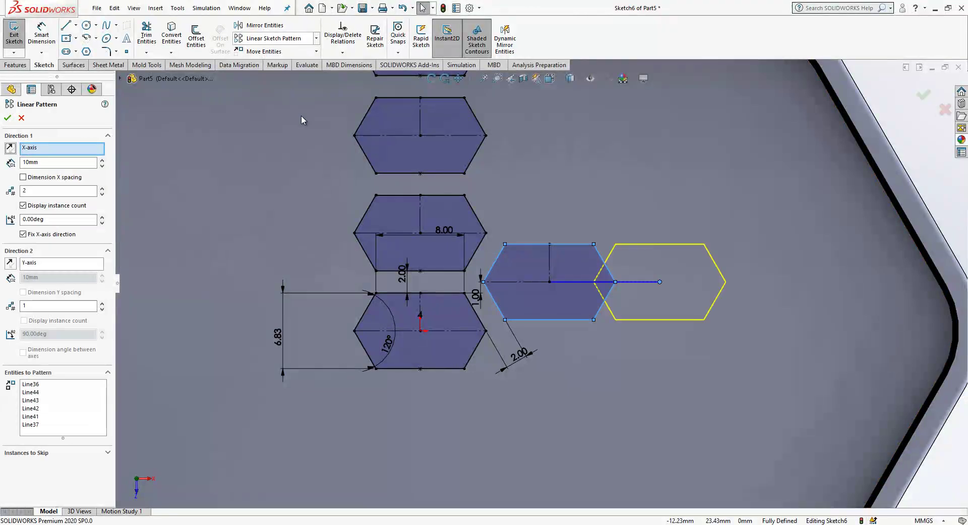
pyautogui.click(103, 305)
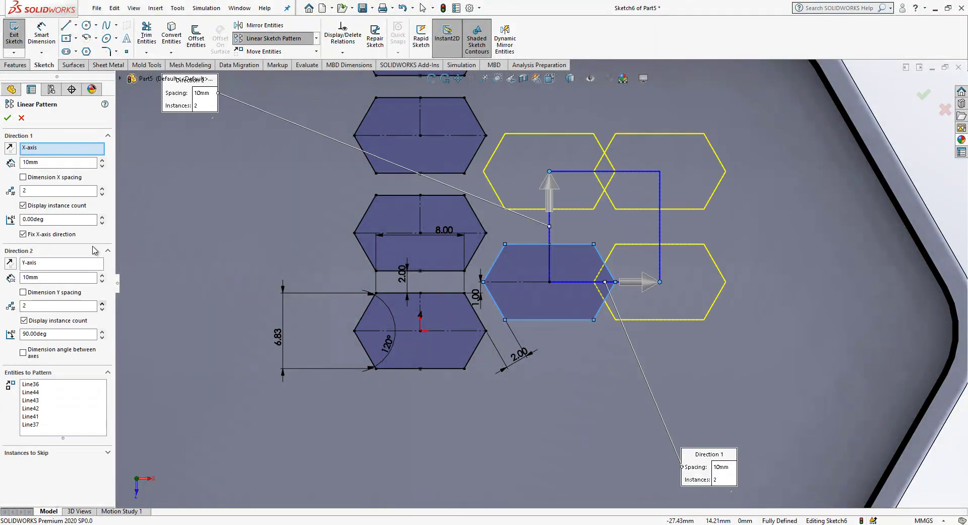
pyautogui.click(102, 194)
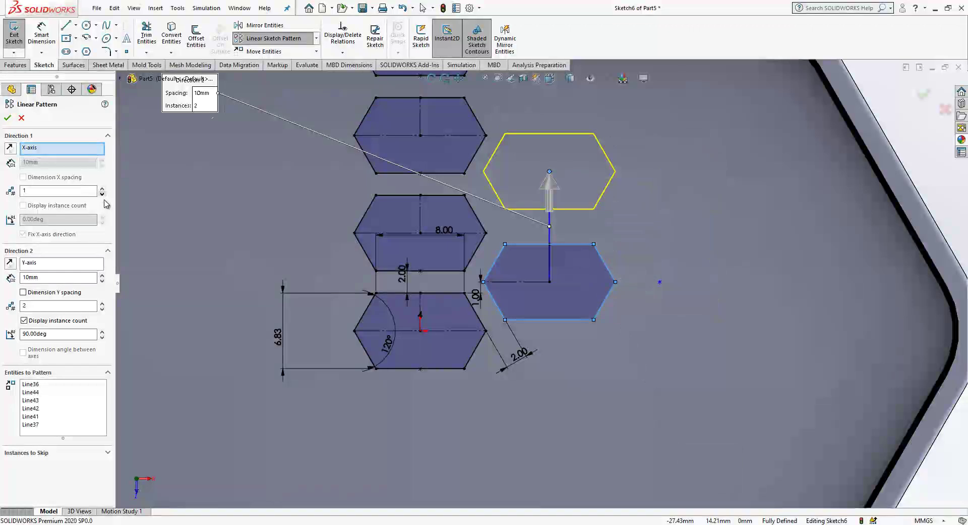
pyautogui.click(103, 304)
pyautogui.scroll(5, 441, 362)
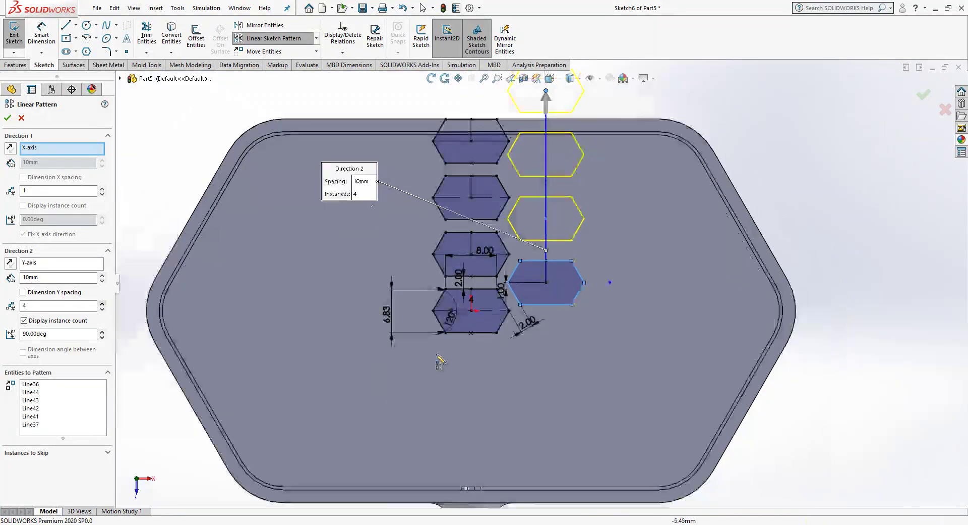
pyautogui.scroll(-1, 648, 227)
pyautogui.click(6, 117)
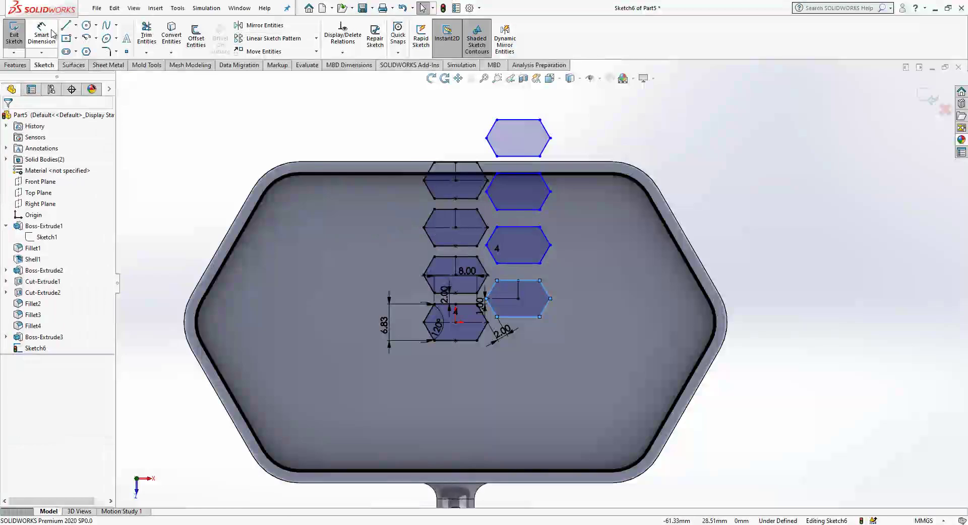
# - Dimension the gap between the stacked hexagons as 2.00
pyautogui.press('d')
pyautogui.click(528, 281)
pyautogui.click(527, 263)
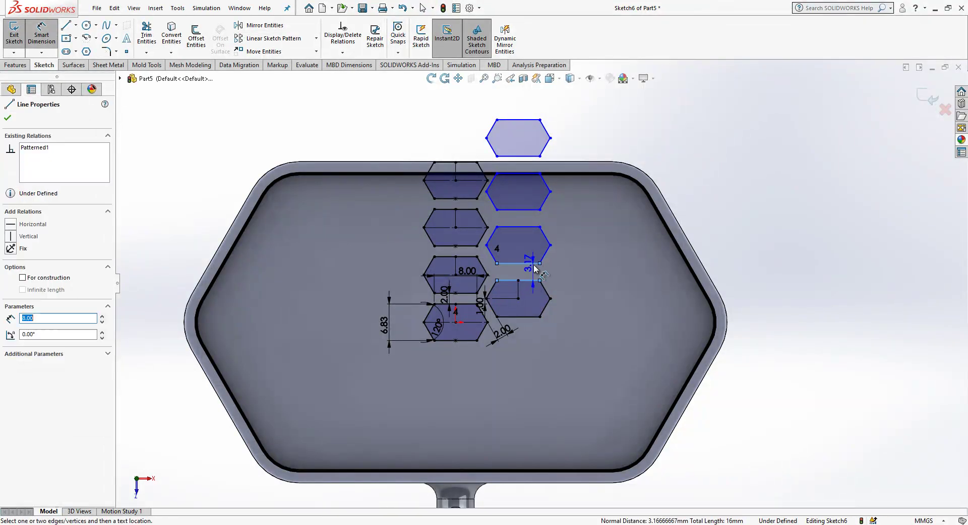
pyautogui.click(564, 277)
pyautogui.write('2')
pyautogui.press('Return')
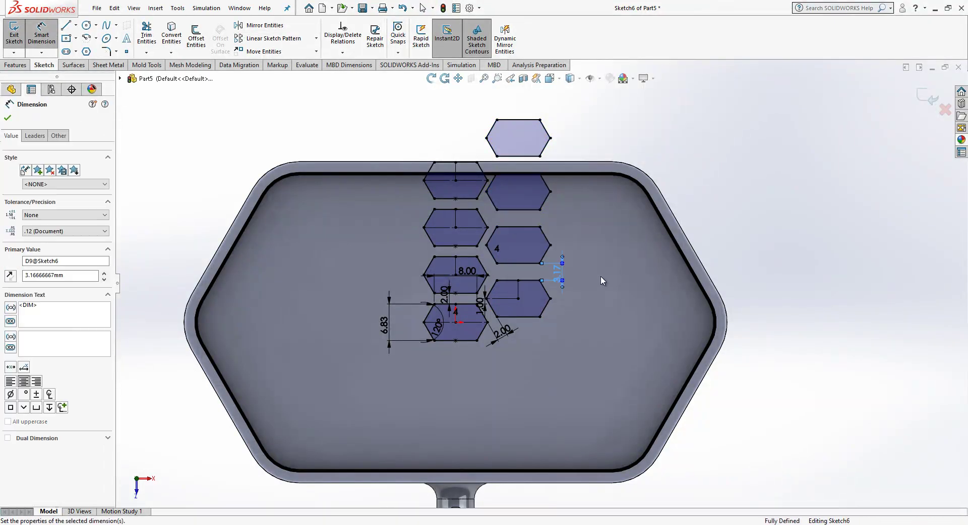
pyautogui.scroll(-2, 661, 247)
pyautogui.scroll(3, 661, 247)
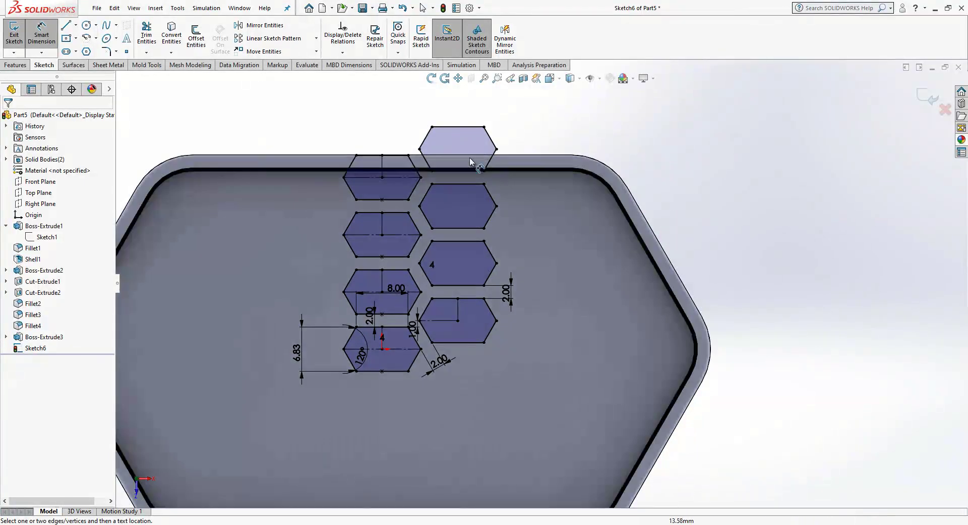
pyautogui.scroll(-5, 459, 197)
pyautogui.scroll(5, 461, 199)
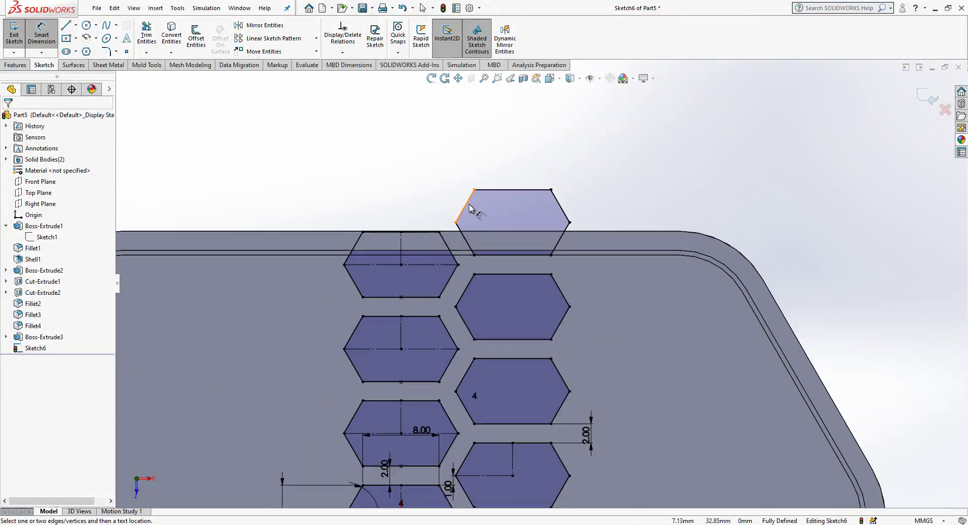
pyautogui.scroll(2, 530, 283)
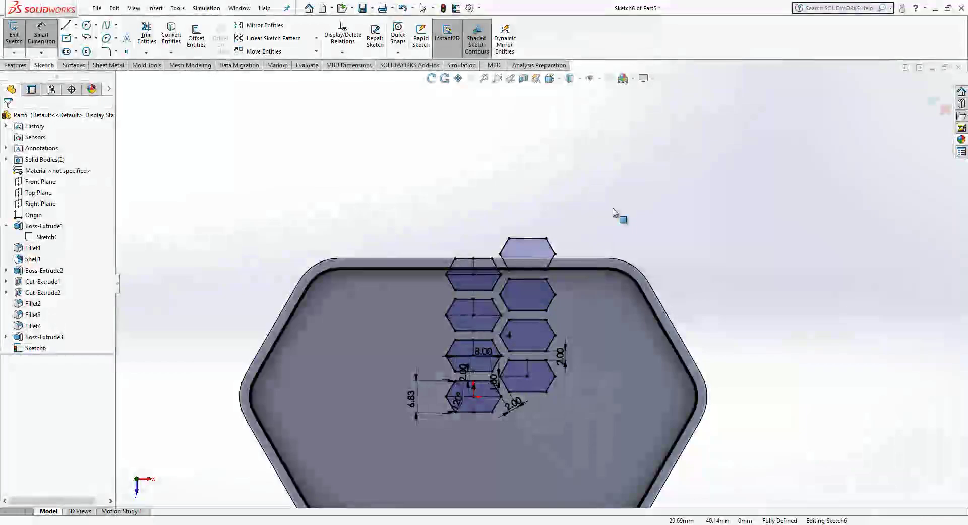
# - Pattern all hexagons along X: 4 instances at 30 mm spacing
pyautogui.moveTo(648, 172)
pyautogui.mouseDown()
pyautogui.moveTo(459, 396)
pyautogui.moveTo(429, 465)
pyautogui.mouseUp()
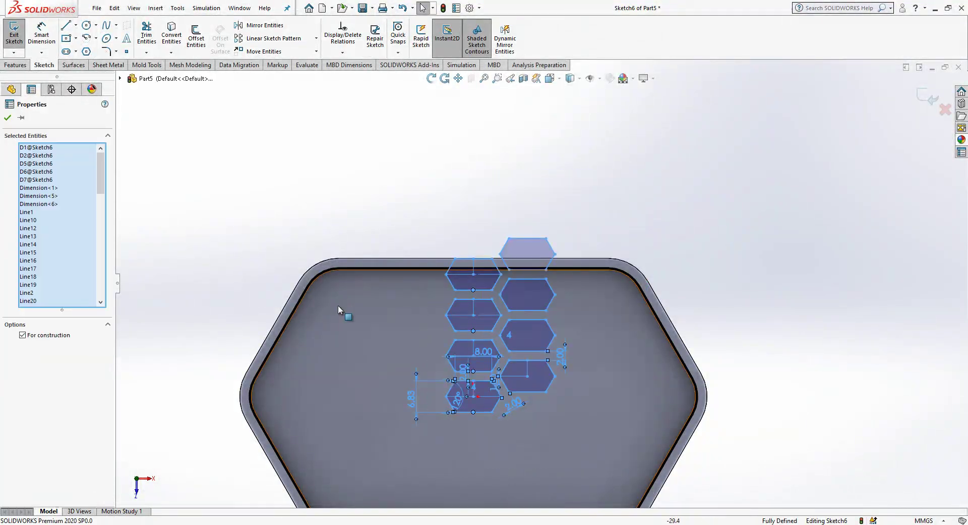
pyautogui.click(261, 41)
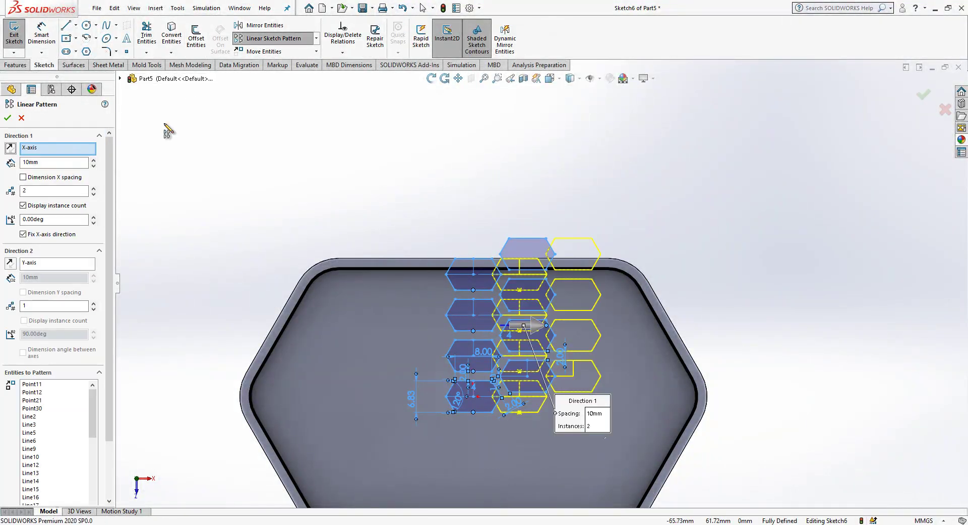
pyautogui.click(93, 160)
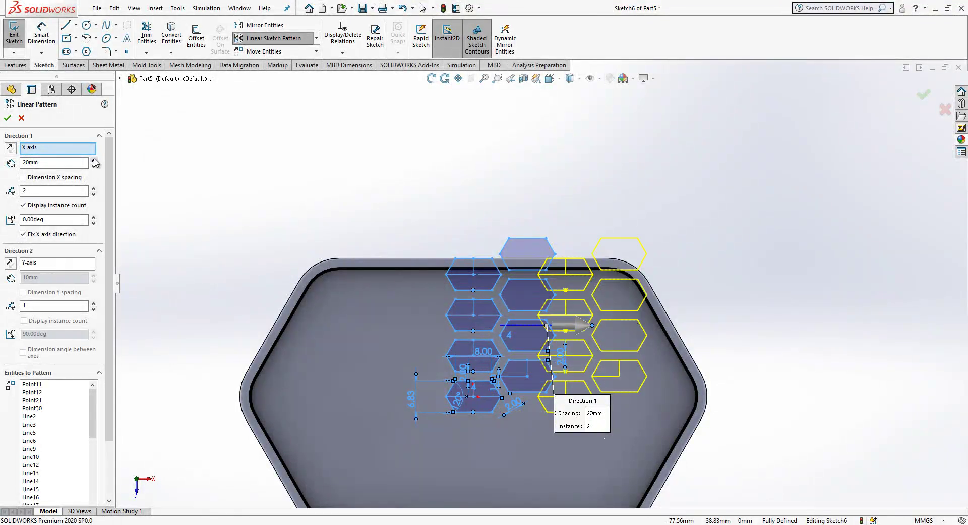
pyautogui.click(94, 188)
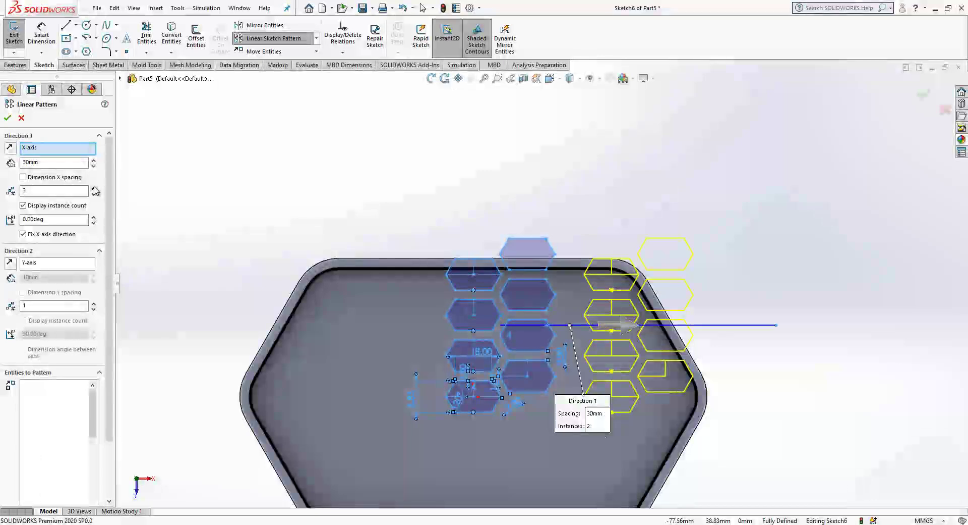
pyautogui.click(94, 187)
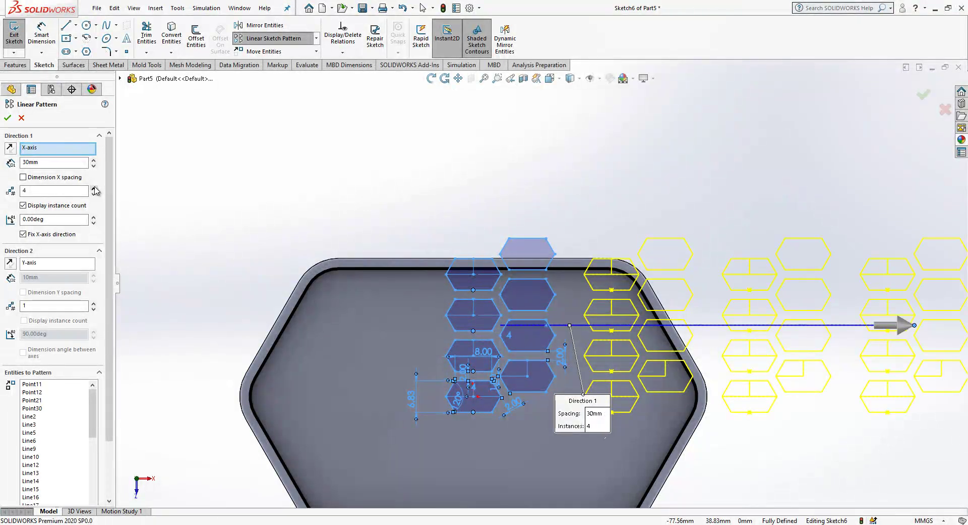
pyautogui.click(7, 119)
pyautogui.scroll(-3, 575, 384)
pyautogui.press('Escape')
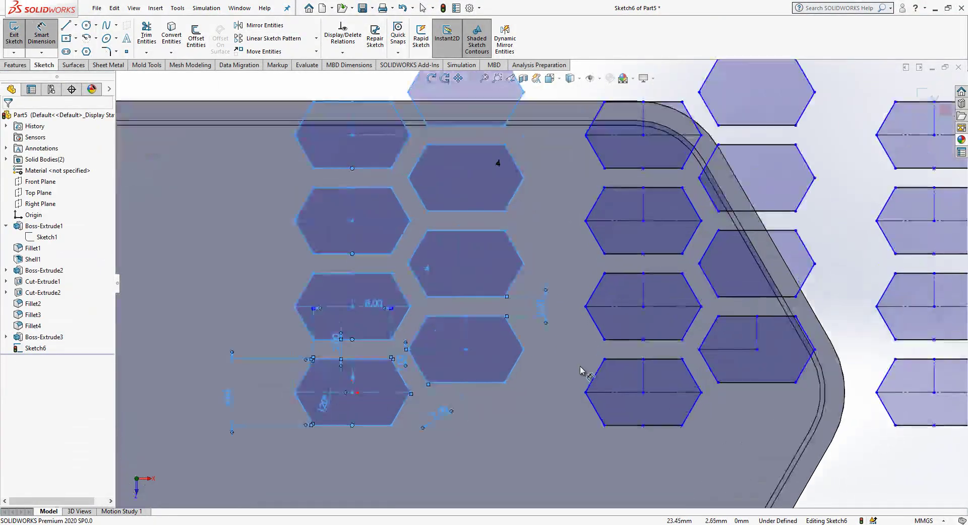
# - Dimension the gap between neighbouring hexagon columns as 2.00
pyautogui.click(516, 336)
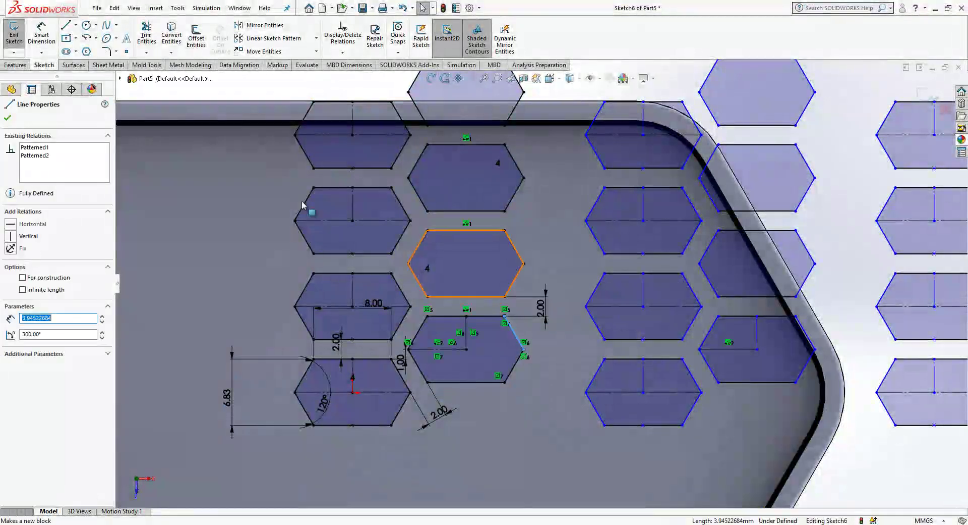
pyautogui.click(41, 34)
pyautogui.click(521, 343)
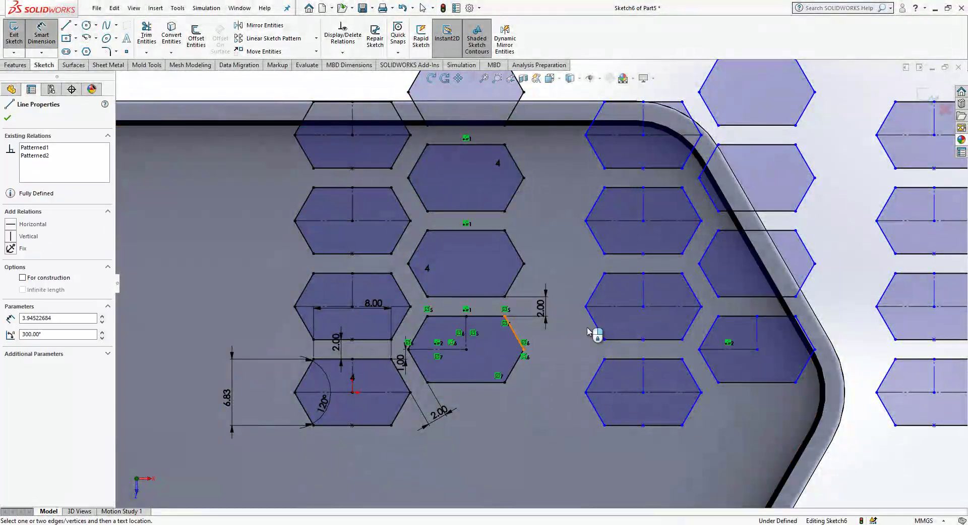
pyautogui.click(594, 323)
pyautogui.click(584, 343)
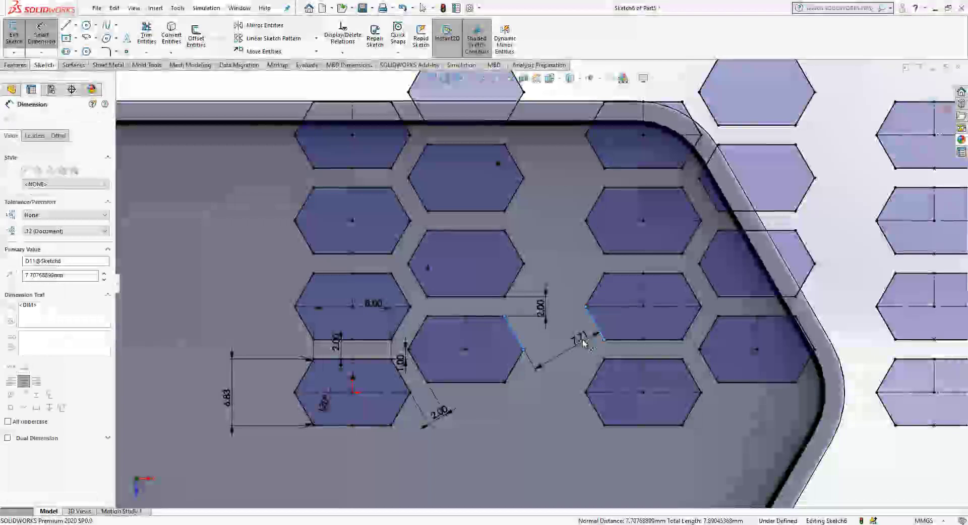
pyautogui.write('2')
pyautogui.press('Return')
pyautogui.scroll(6, 583, 340)
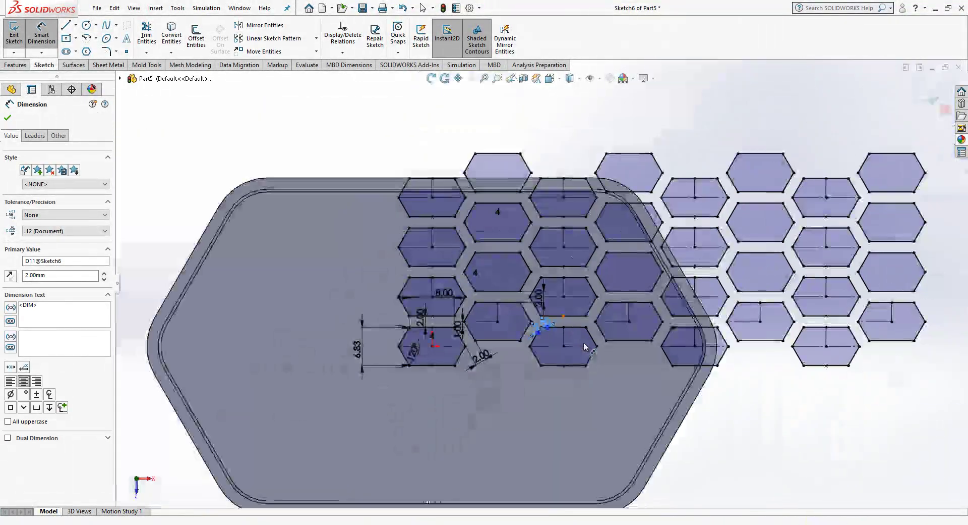
pyautogui.click(735, 408)
pyautogui.scroll(-1, 665, 341)
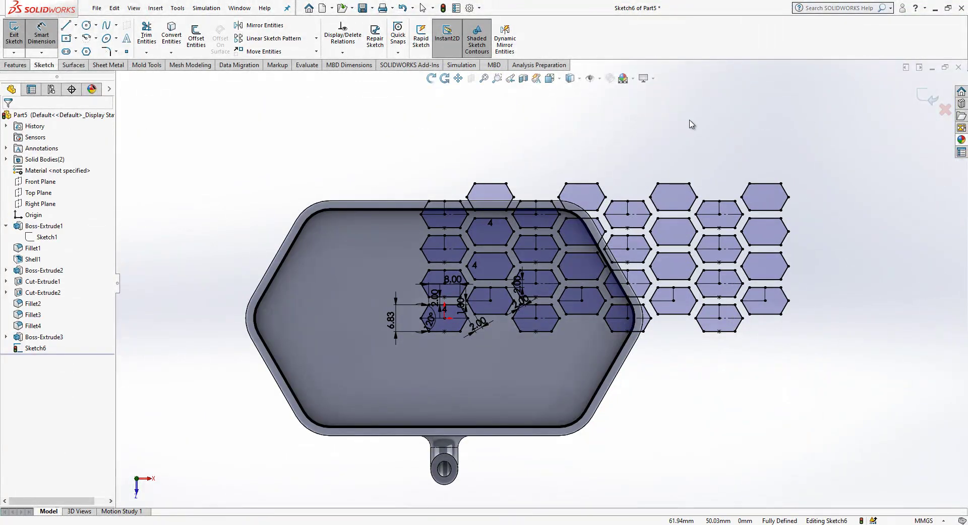
# - Exit the honeycomb sketch and hide the Fillet4 tray body
pyautogui.click(929, 96)
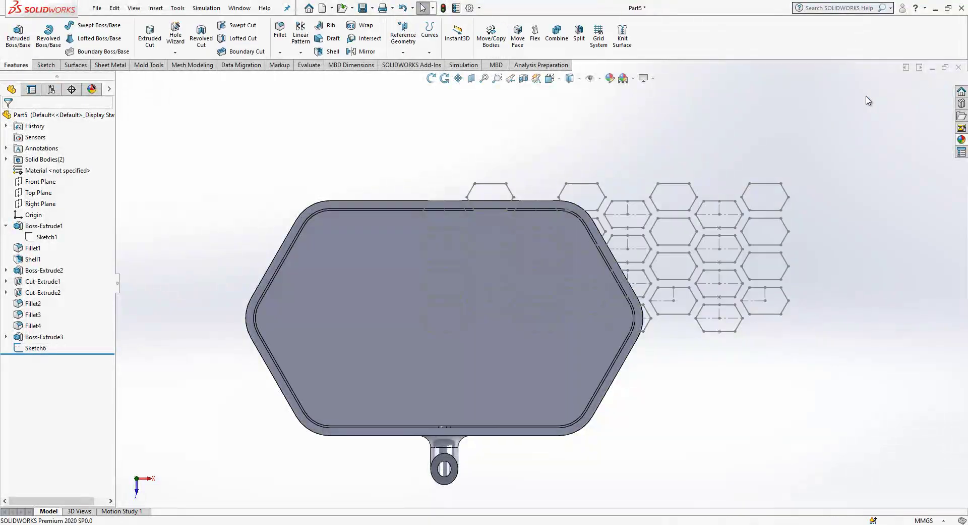
pyautogui.click(5, 159)
pyautogui.click(43, 170)
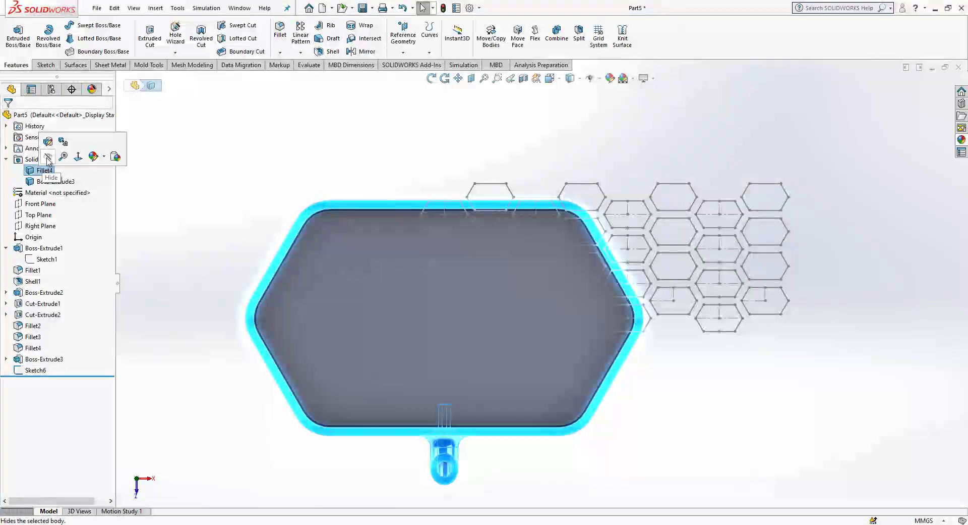
pyautogui.click(49, 158)
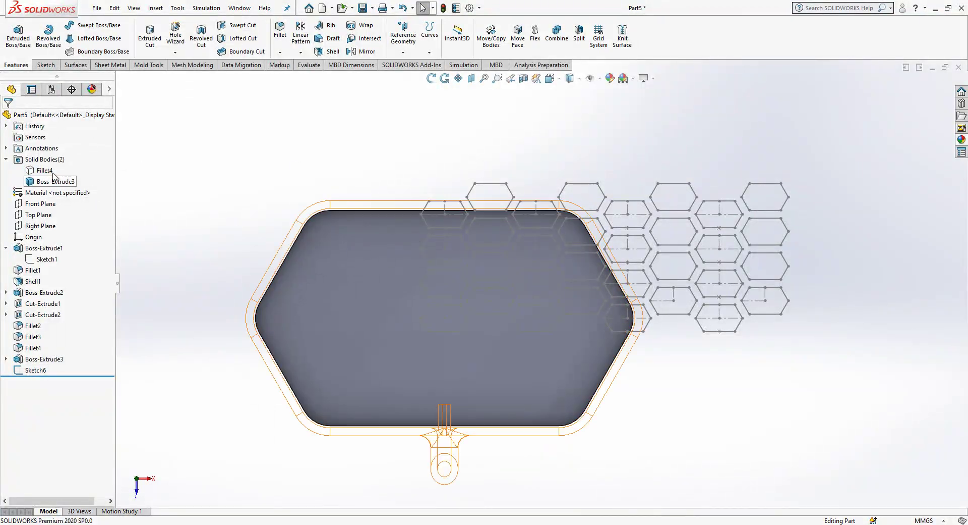
# - Extrude-cut Sketch6's hexagons through the plate as Cut-Extrude3
pyautogui.click(34, 370)
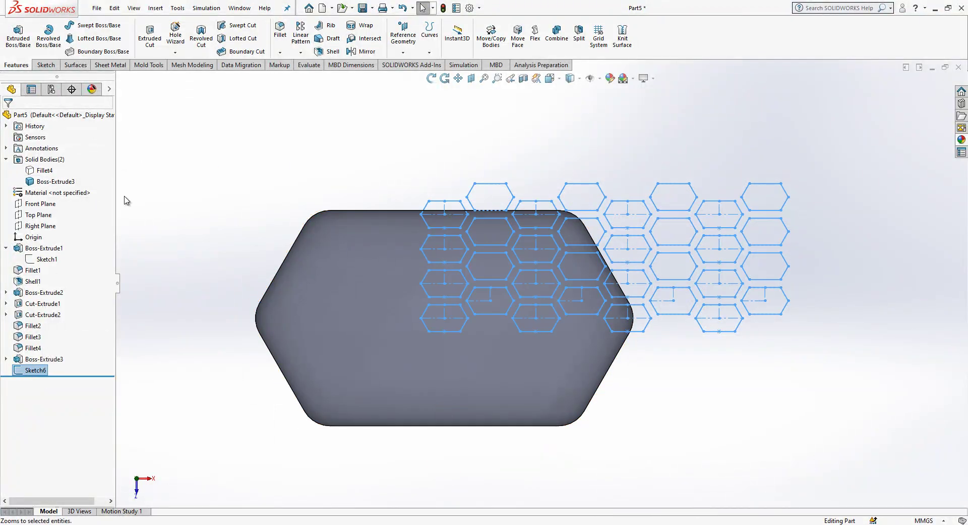
pyautogui.click(150, 42)
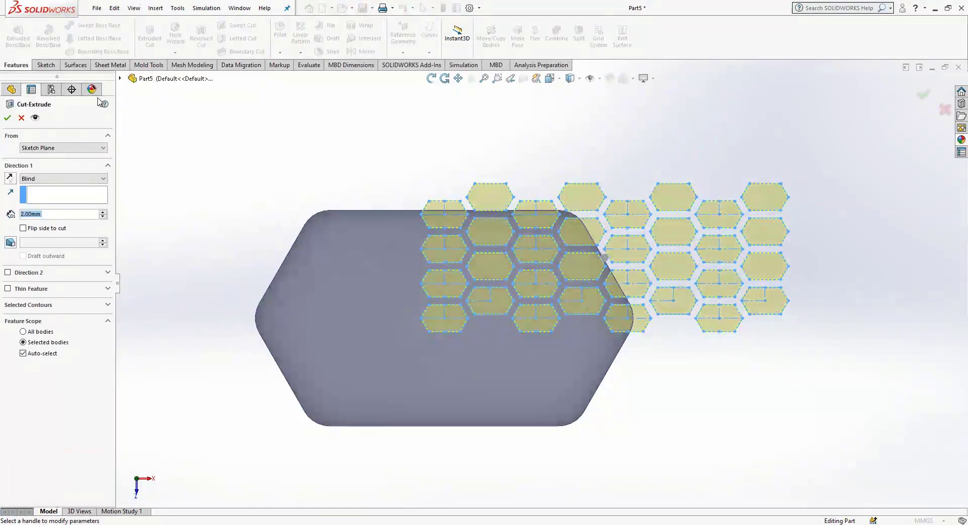
pyautogui.click(8, 118)
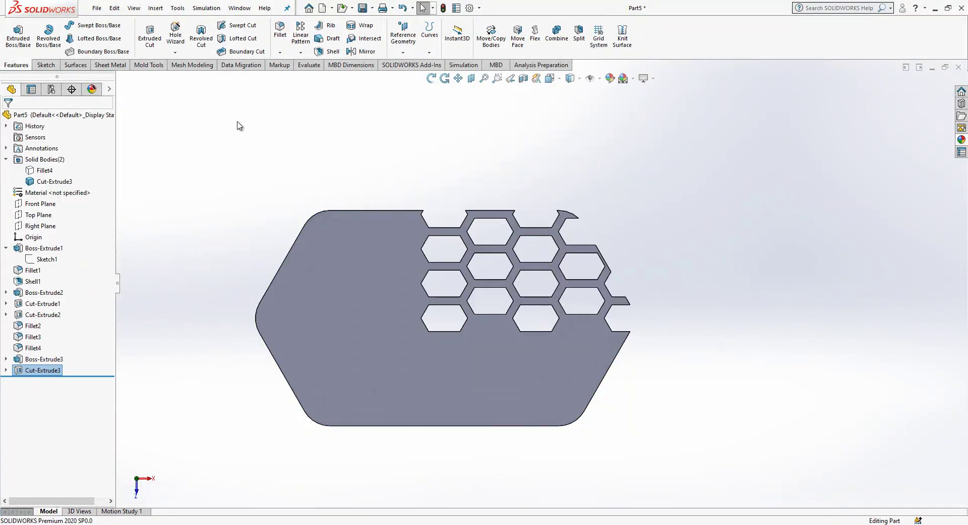
pyautogui.click(41, 228)
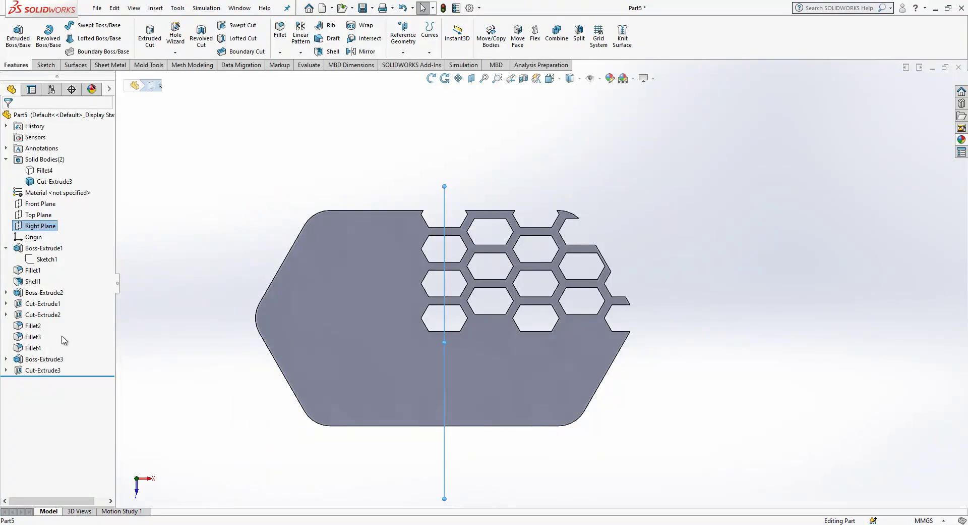
# - Mirror Cut-Extrude3 across the Right Plane as Mirror1
pyautogui.keyDown('ctrl'); pyautogui.click(49, 371); pyautogui.keyUp('ctrl')
pyautogui.click(364, 52)
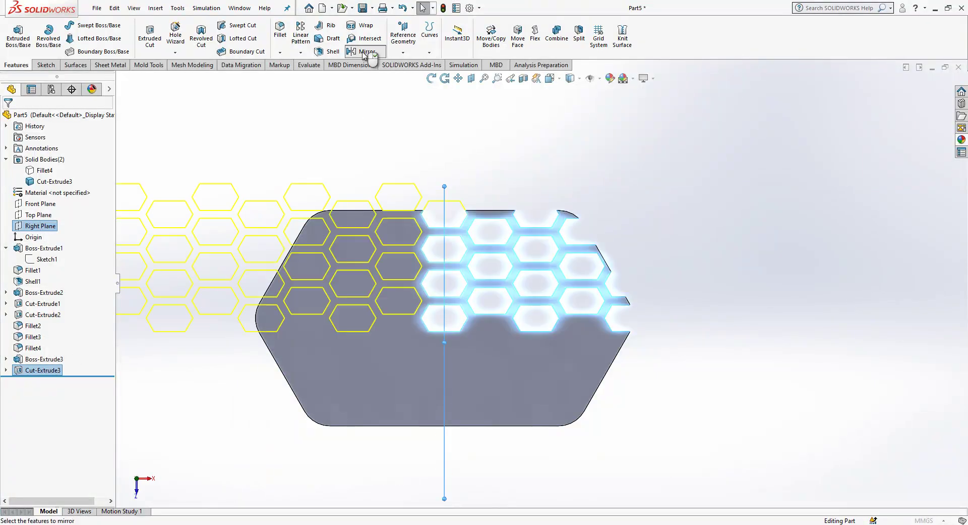
pyautogui.click(9, 118)
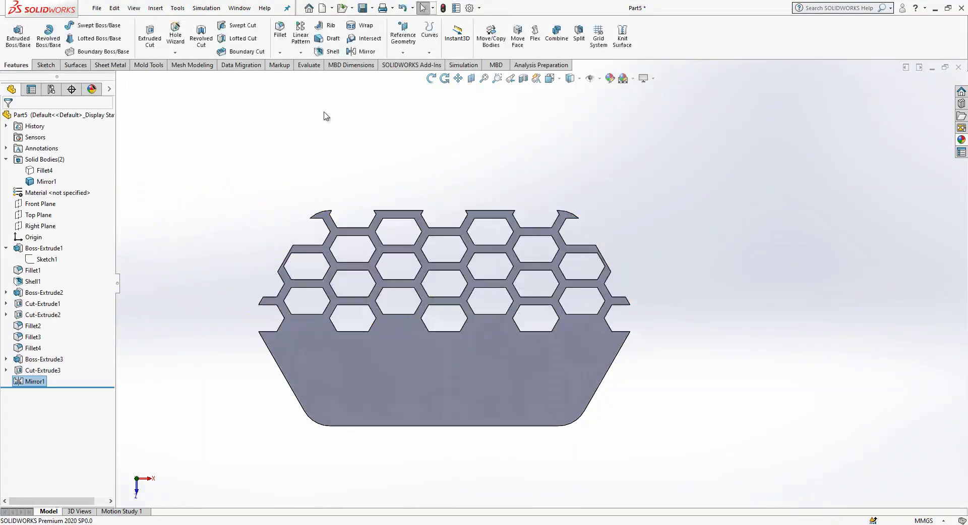
# - Mirror Cut-Extrude3 and Mirror1 across the Front Plane as Mirror2
pyautogui.click(46, 370)
pyautogui.keyDown('ctrl'); pyautogui.click(35, 381); pyautogui.keyUp('ctrl')
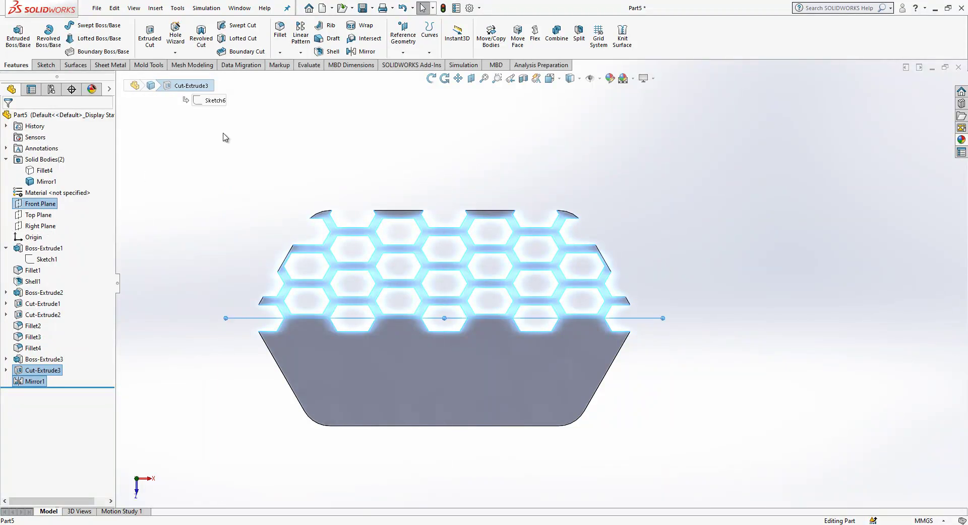
pyautogui.click(360, 51)
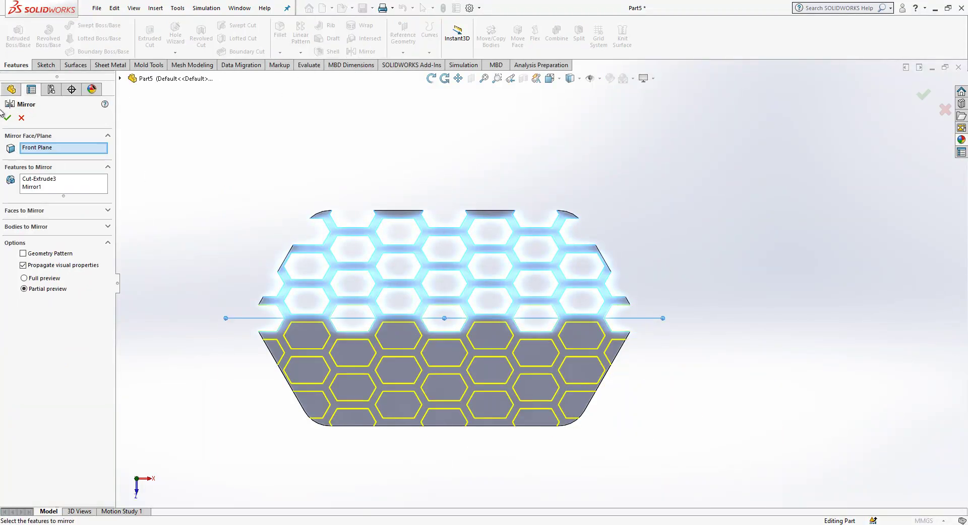
pyautogui.press('Return')
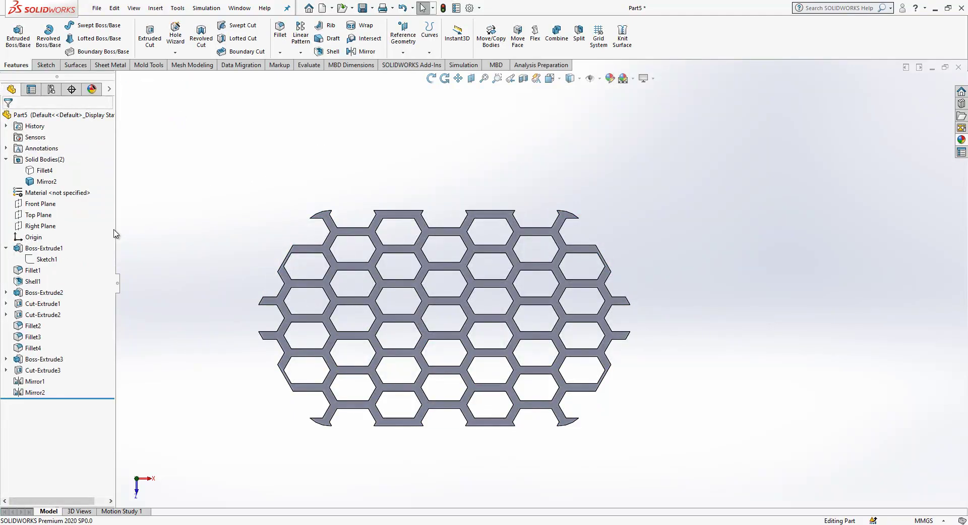
# - Start a sketch on the plate face and convert Sketch5's plate outline into it
pyautogui.click(30, 360)
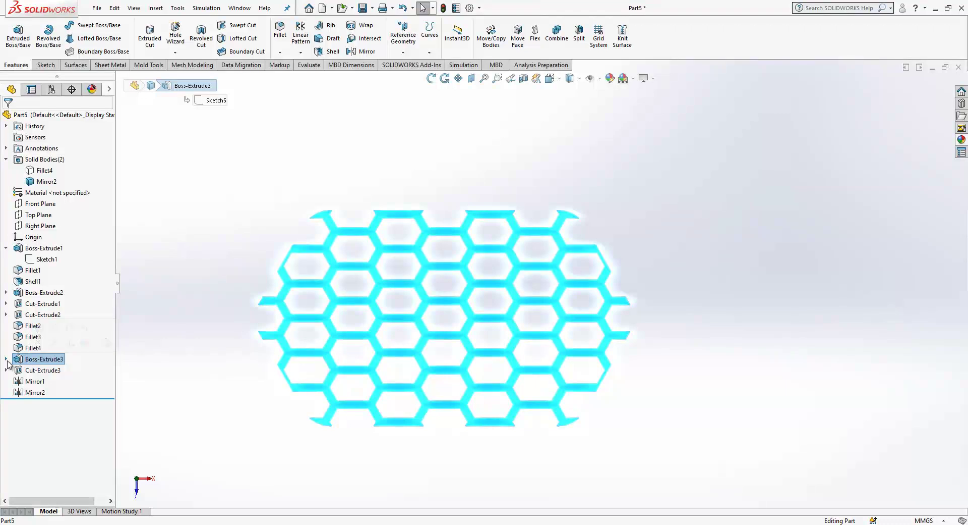
pyautogui.click(39, 371)
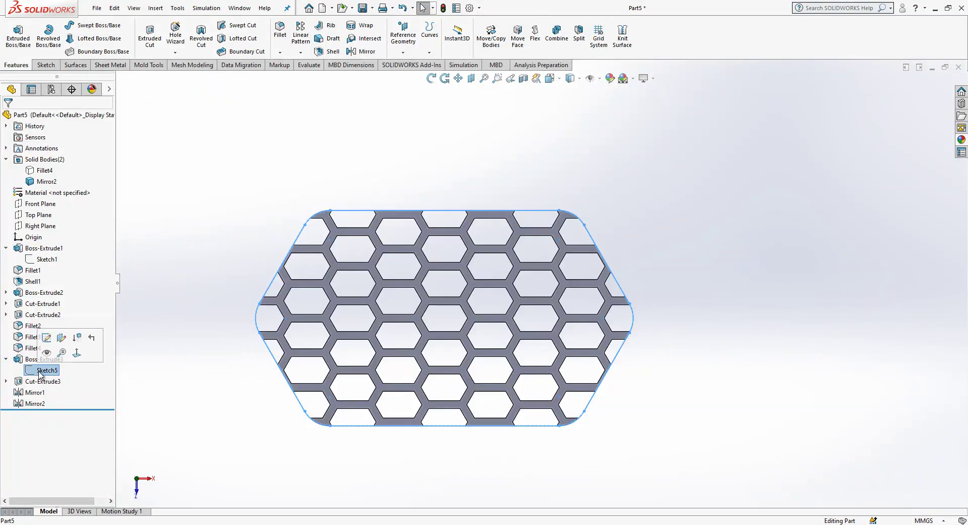
pyautogui.click(346, 244)
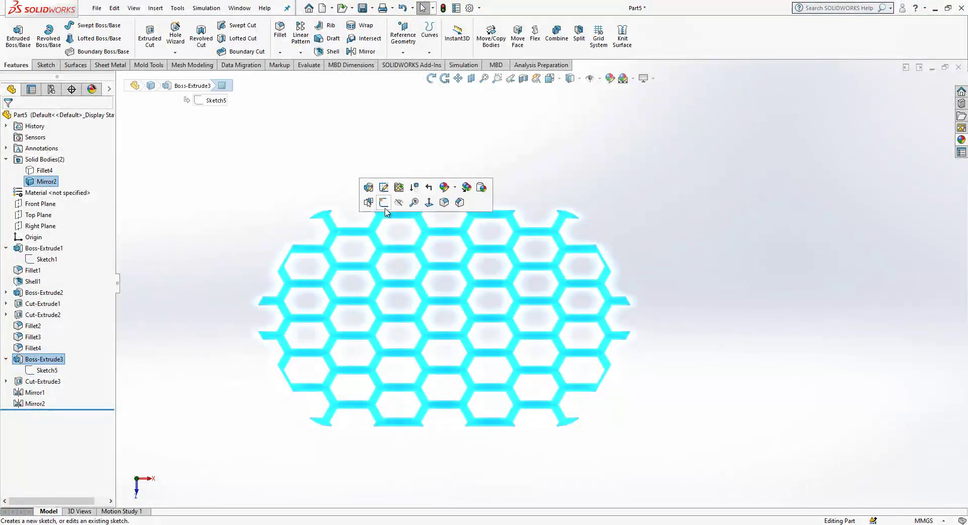
pyautogui.click(358, 209)
pyautogui.click(225, 238)
pyautogui.click(47, 370)
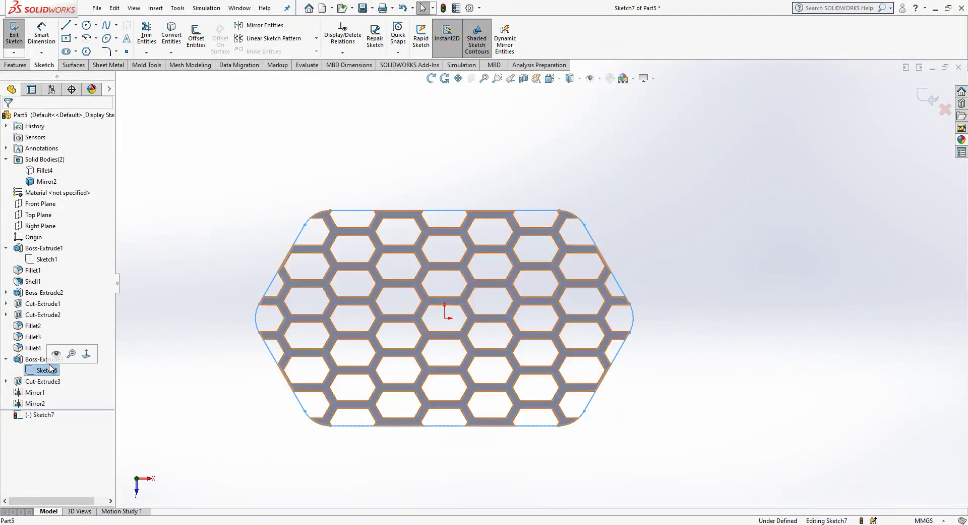
pyautogui.click(183, 43)
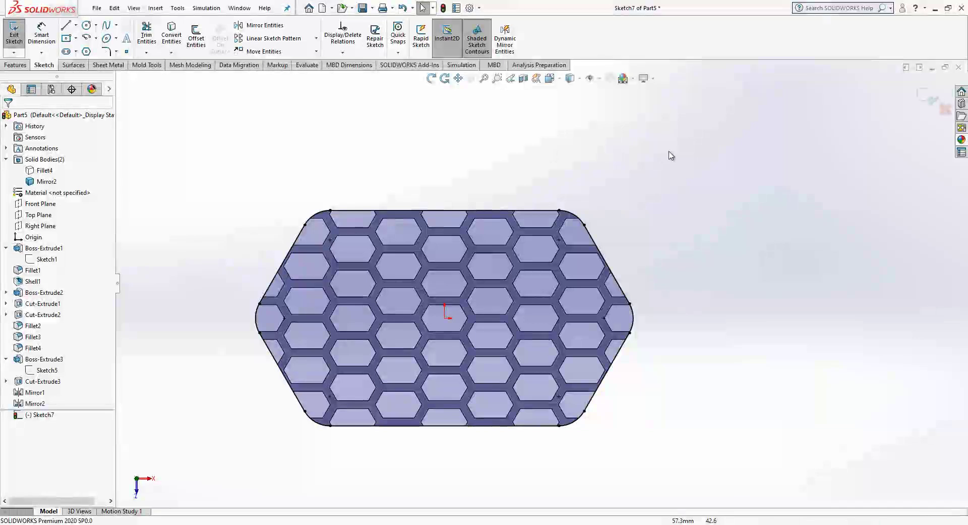
# - Offset the converted plate outline by 2 mm
pyautogui.moveTo(669, 150)
pyautogui.mouseDown()
pyautogui.moveTo(411, 449)
pyautogui.moveTo(200, 498)
pyautogui.mouseUp()
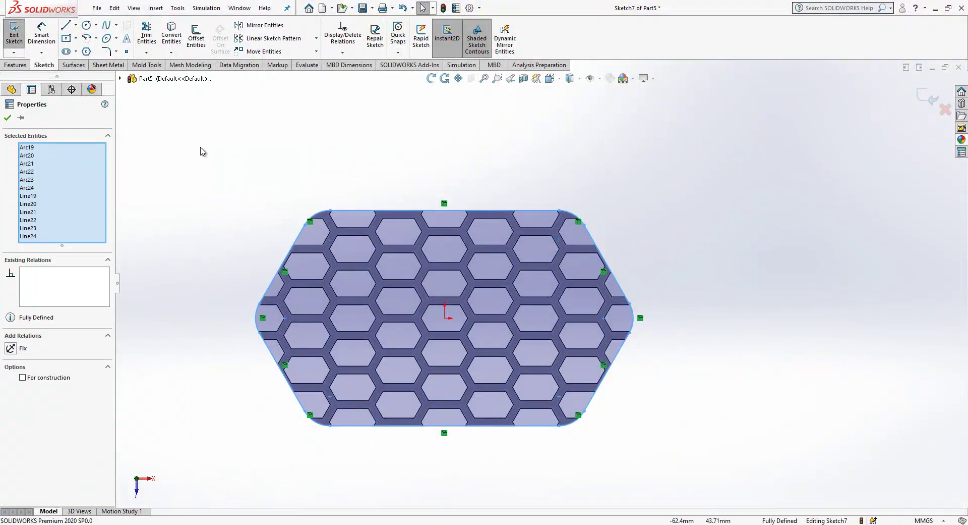
pyautogui.click(196, 35)
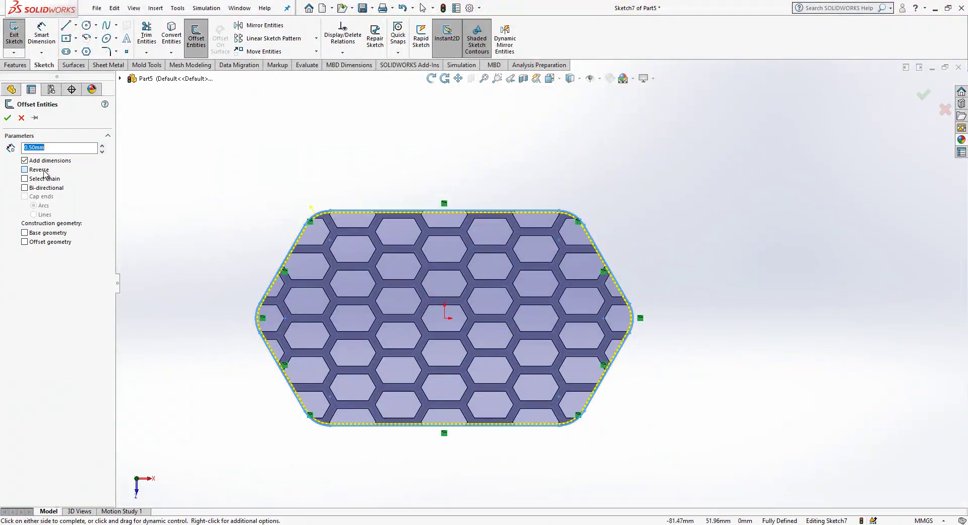
pyautogui.write('2.')
pyautogui.press('Return')
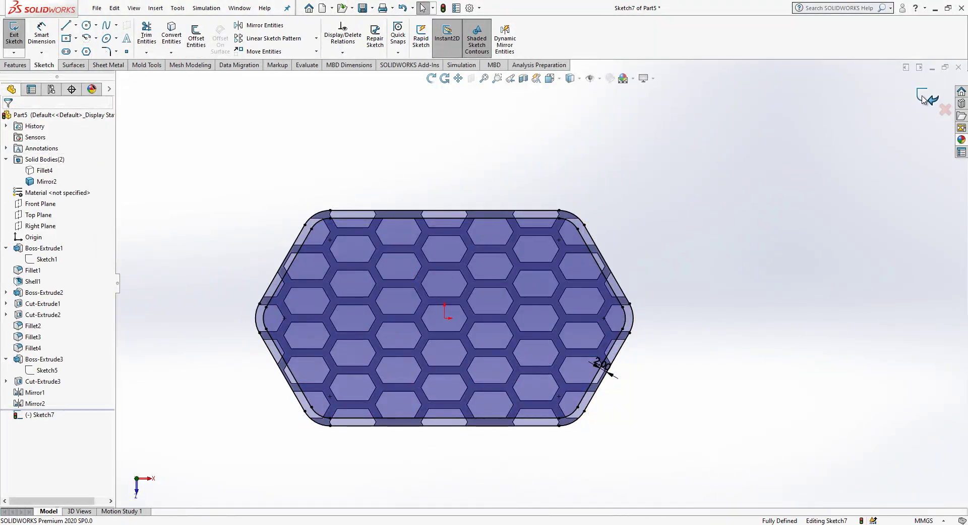
pyautogui.scroll(-1, 573, 426)
pyautogui.moveTo(570, 424)
pyautogui.mouseDown(button='middle')
pyautogui.moveTo(570, 376)
pyautogui.moveTo(534, 283)
pyautogui.moveTo(526, 290)
pyautogui.mouseUp(button='middle')
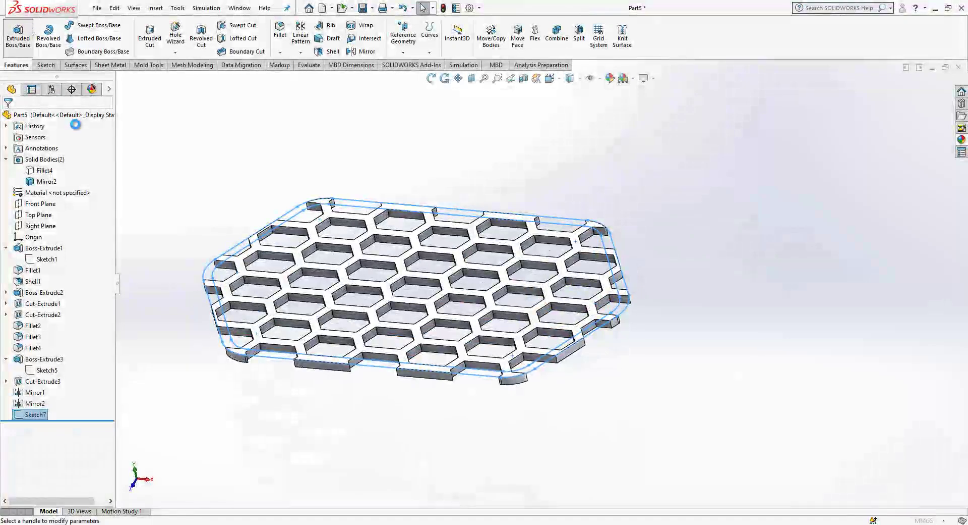
# - Extrude the offset band in reverse, Up To Surface on the picked face, forming the raised border
pyautogui.click(9, 180)
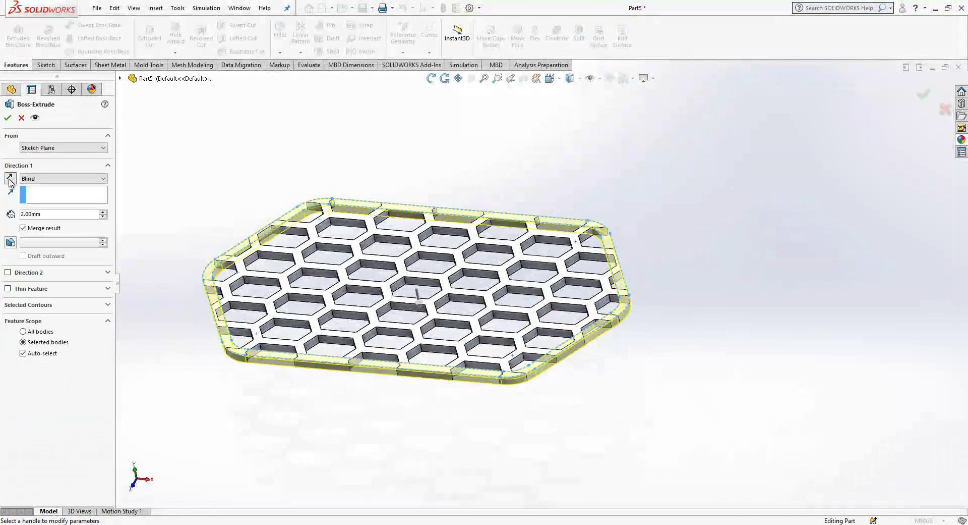
pyautogui.click(63, 179)
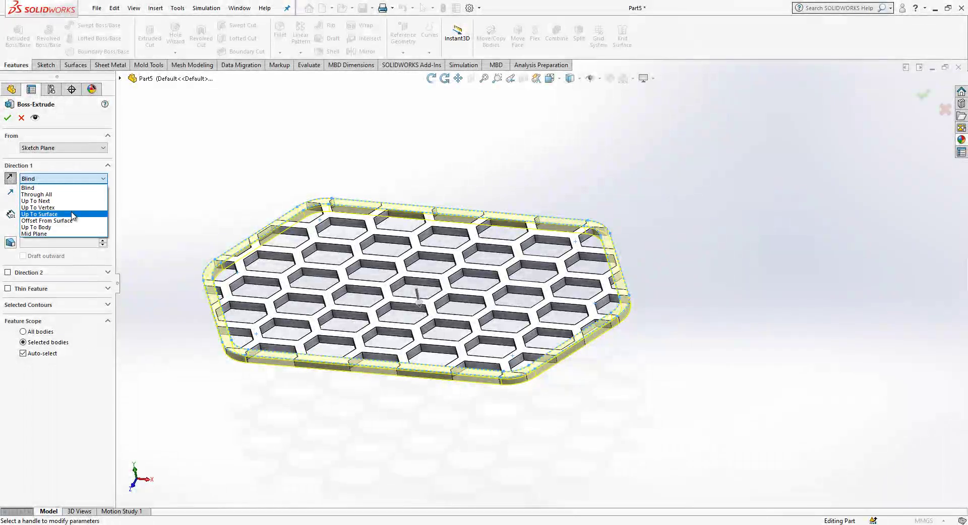
pyautogui.click(56, 215)
pyautogui.moveTo(313, 340); pyautogui.dragTo(277, 153, button='middle')
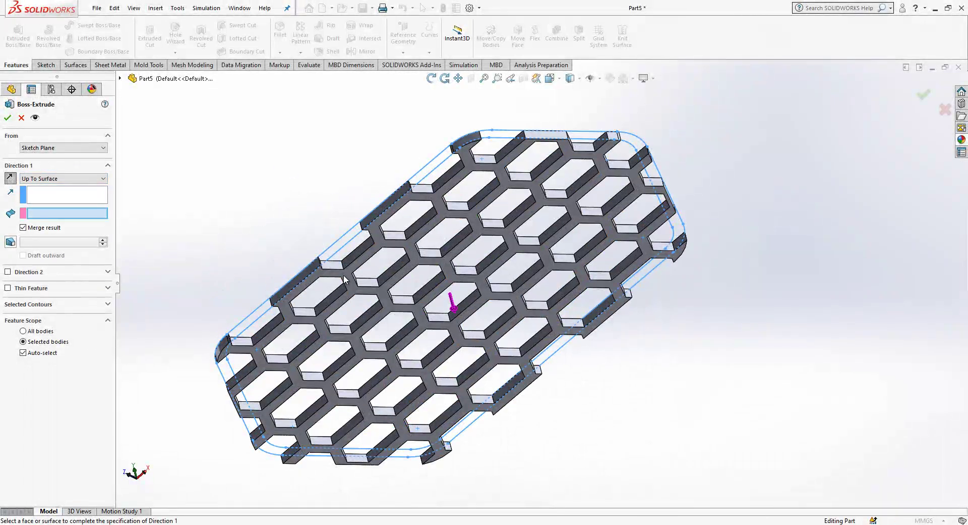
pyautogui.click(345, 279)
pyautogui.rightClick(345, 279)
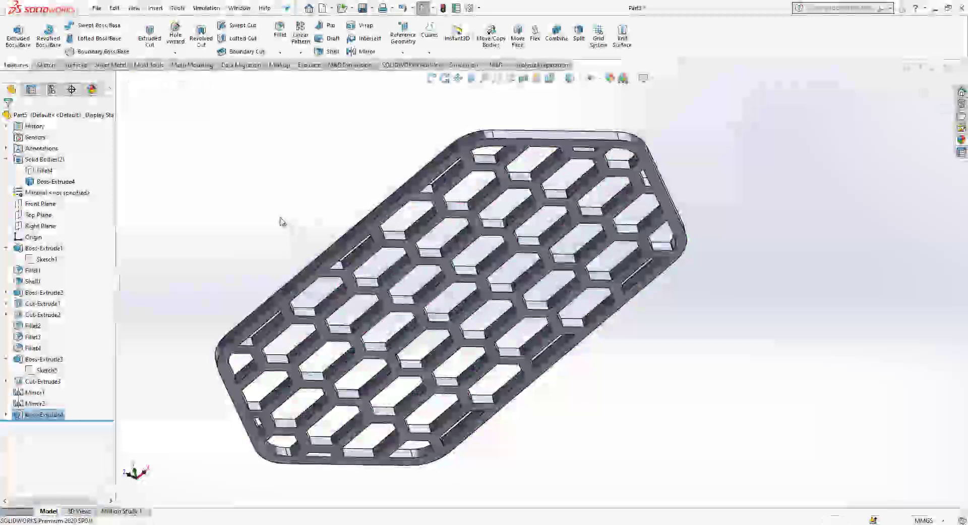
pyautogui.click(281, 220)
pyautogui.moveTo(281, 220); pyautogui.dragTo(413, 457, button='middle')
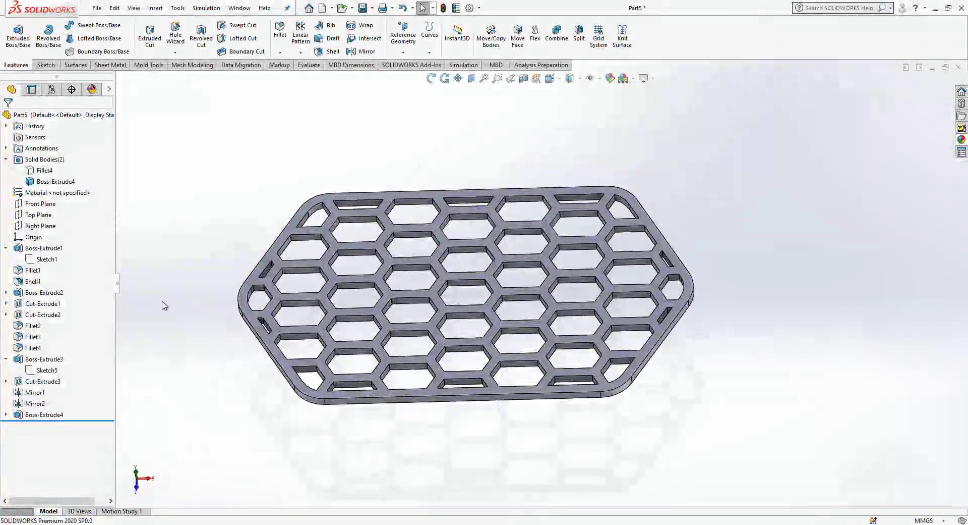
# - Show the Fillet4 tray body again and orbit to see the grid sitting inside it
pyautogui.click(44, 171)
pyautogui.click(53, 155)
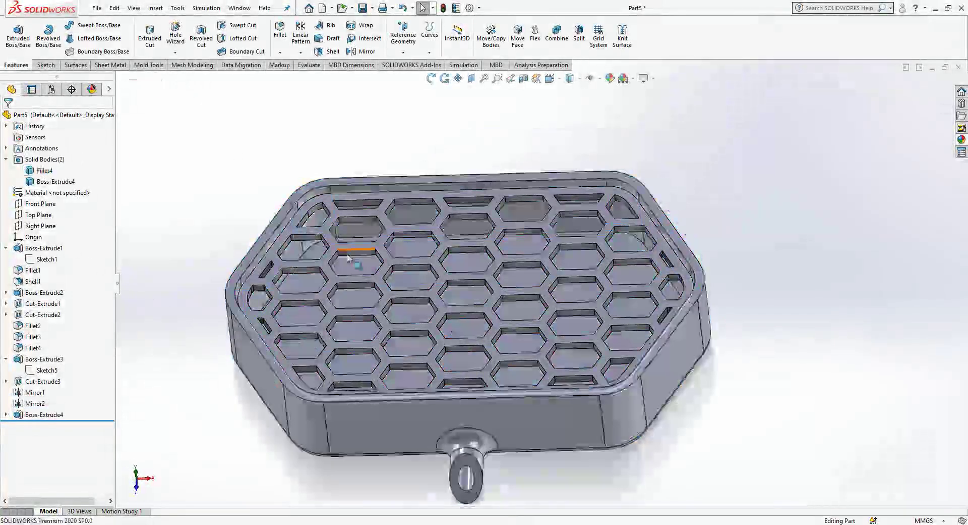
pyautogui.moveTo(359, 256); pyautogui.dragTo(395, 275, button='middle')
pyautogui.scroll(-3, 457, 256)
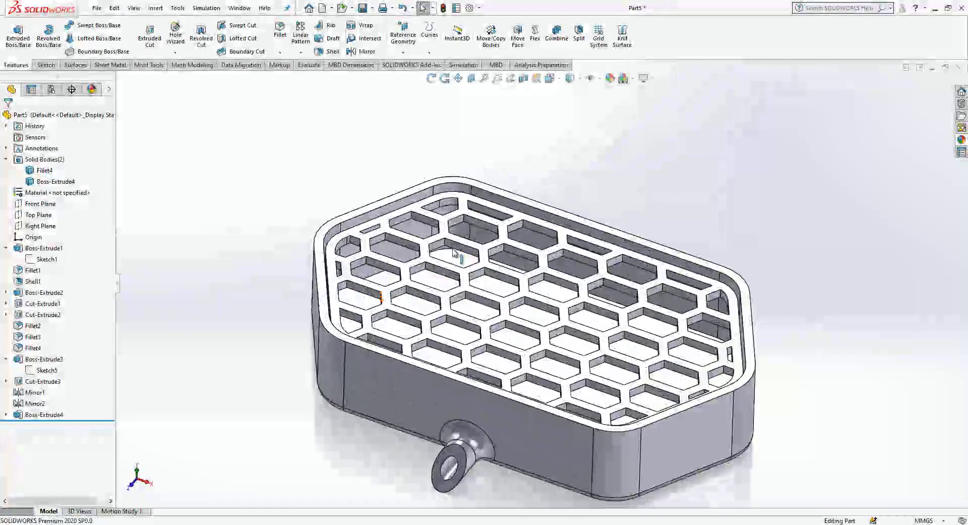
pyautogui.moveTo(457, 257)
pyautogui.mouseDown(button='middle')
pyautogui.moveTo(465, 307)
pyautogui.moveTo(443, 296)
pyautogui.moveTo(456, 256)
pyautogui.mouseUp(button='middle')
pyautogui.scroll(1, 303, 248)
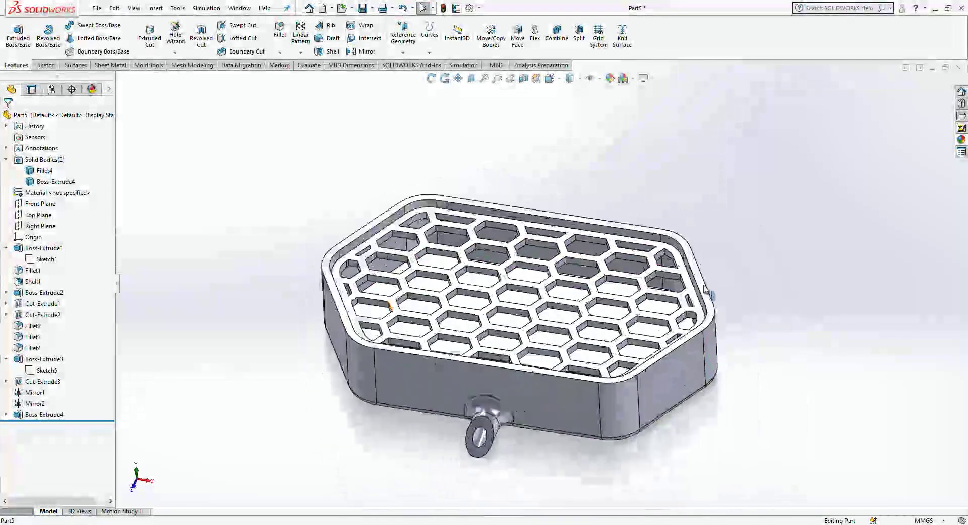
pyautogui.scroll(-1, 706, 296)
pyautogui.scroll(1, 601, 344)
pyautogui.moveTo(600, 343)
pyautogui.mouseDown(button='middle')
pyautogui.moveTo(544, 310)
pyautogui.moveTo(590, 338)
pyautogui.moveTo(585, 331)
pyautogui.mouseUp(button='middle')
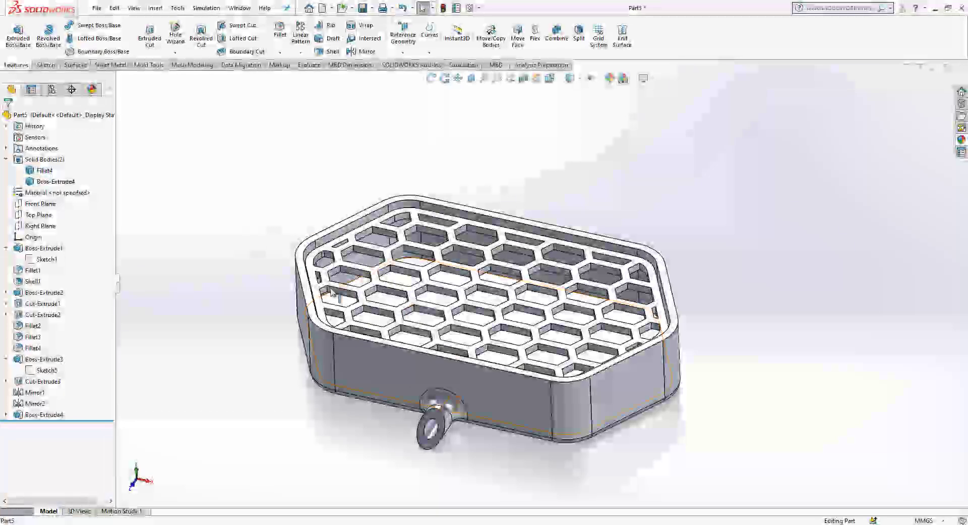
pyautogui.click(305, 284)
pyautogui.click(282, 263)
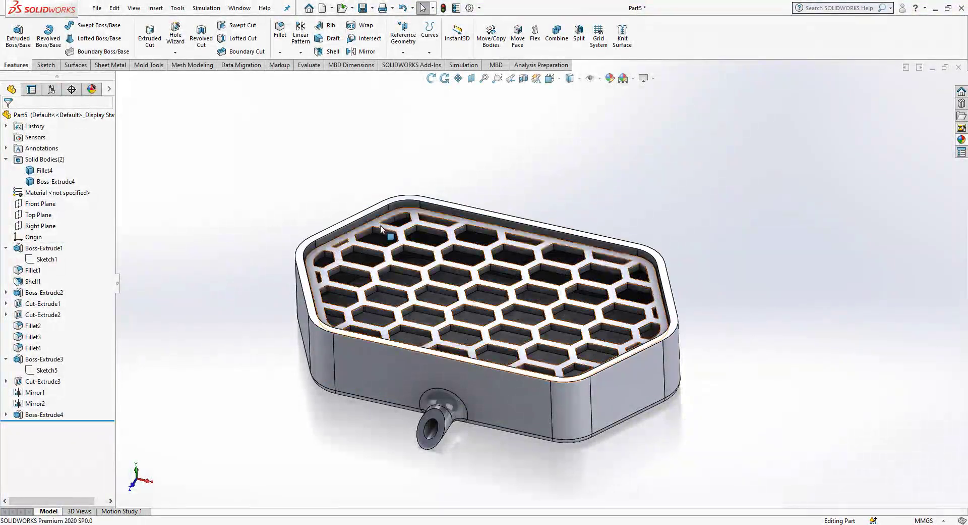
# - Hide the Boss-Extrude4 honeycomb insert body and select the tray's rim face
pyautogui.click(508, 243)
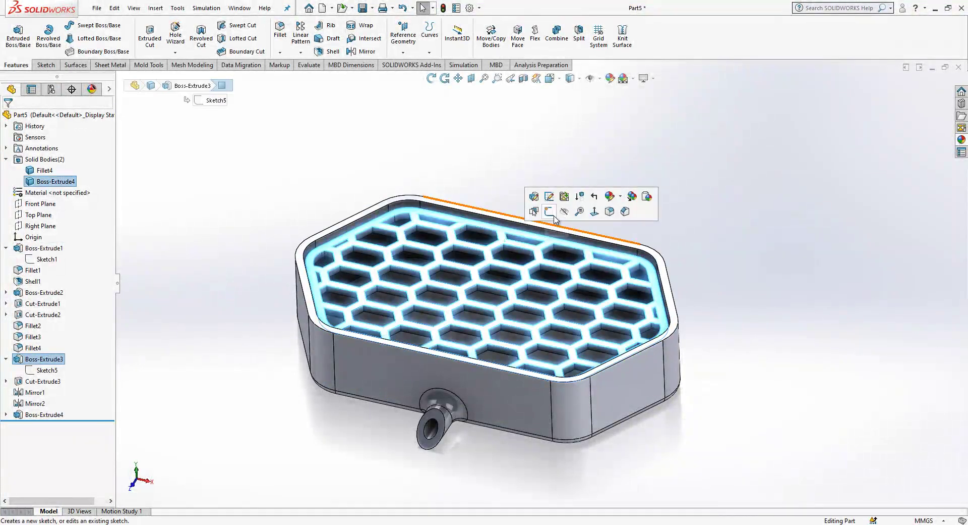
pyautogui.click(560, 210)
pyautogui.scroll(-2, 510, 220)
pyautogui.moveTo(510, 221); pyautogui.dragTo(520, 242, button='middle')
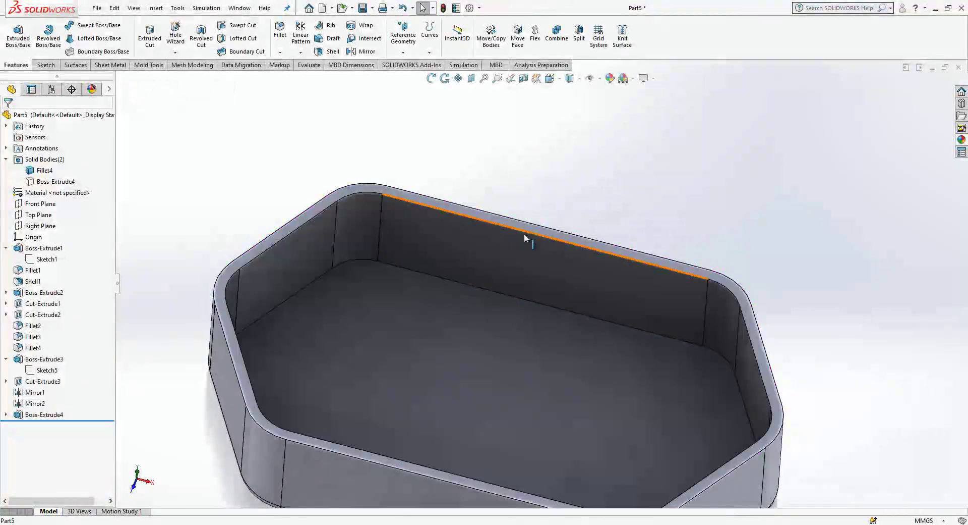
pyautogui.click(538, 231)
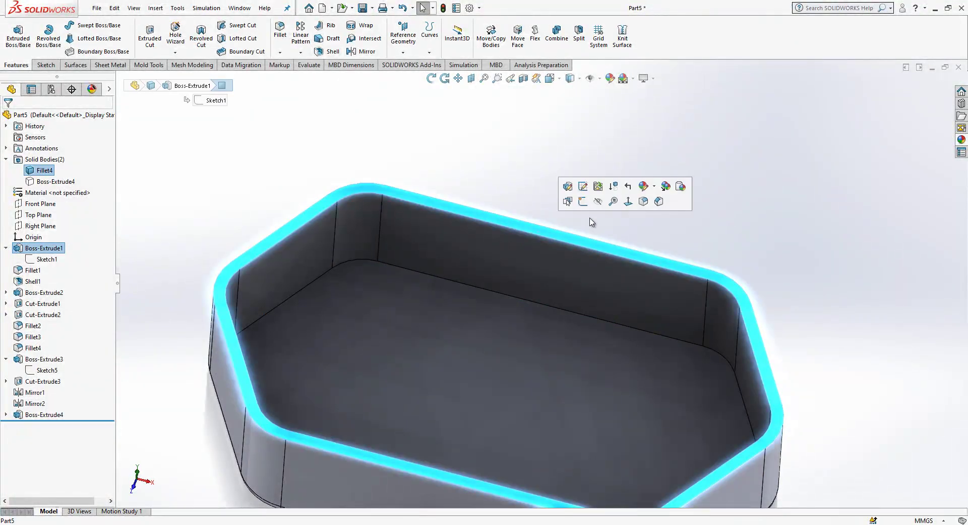
pyautogui.click(623, 210)
pyautogui.click(268, 211)
pyautogui.scroll(2, 353, 311)
pyautogui.scroll(-2, 624, 192)
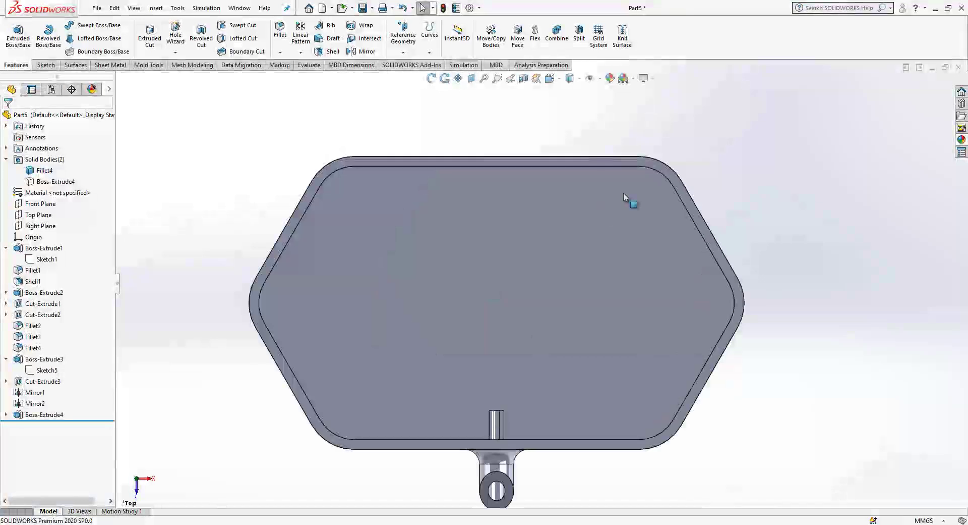
pyautogui.click(530, 161)
pyautogui.moveTo(511, 268); pyautogui.dragTo(424, 121, button='middle')
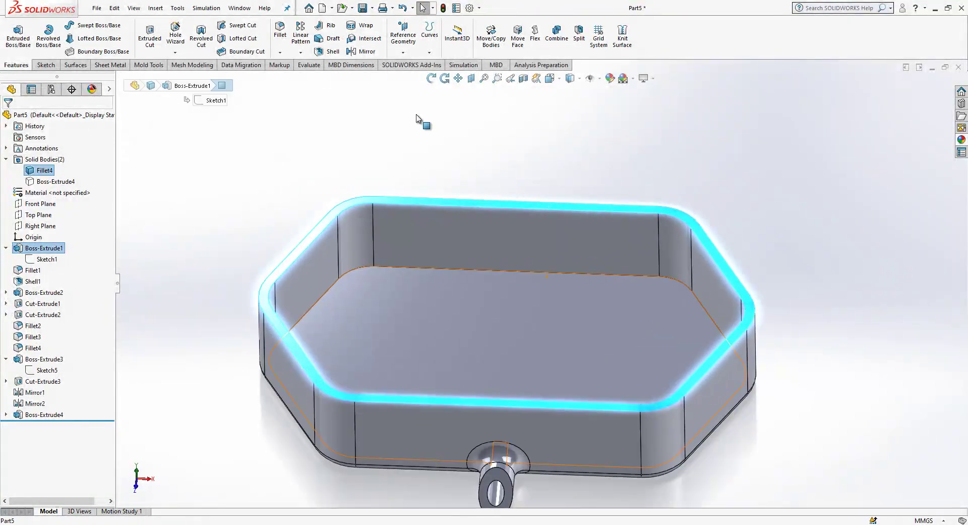
# - Create Plane1 as a reference plane offset 4 mm below the rim face
pyautogui.click(403, 52)
pyautogui.click(409, 67)
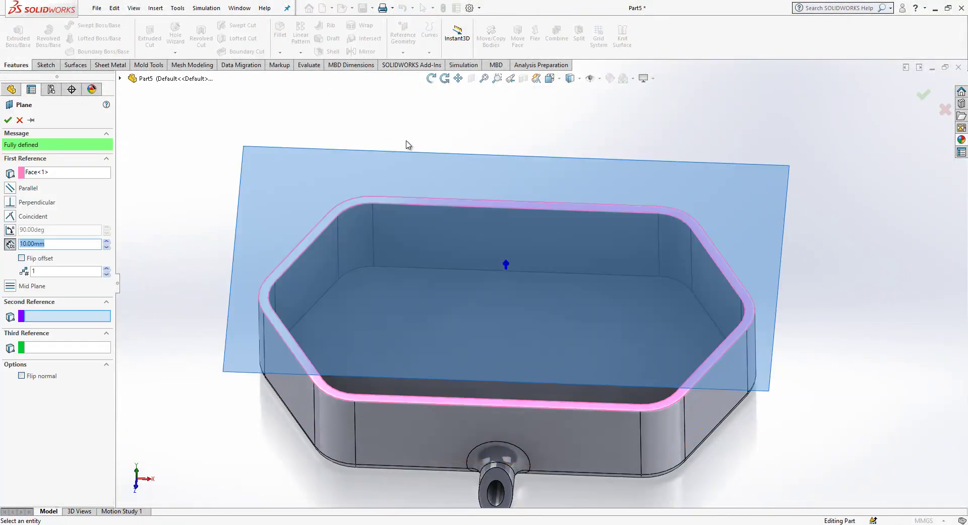
pyautogui.click(52, 258)
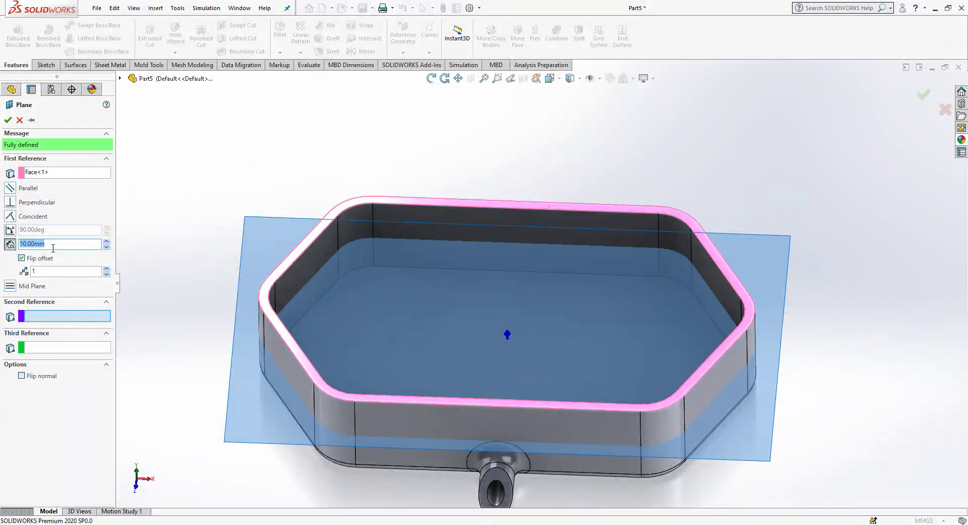
pyautogui.press('Return')
pyautogui.press('Return')
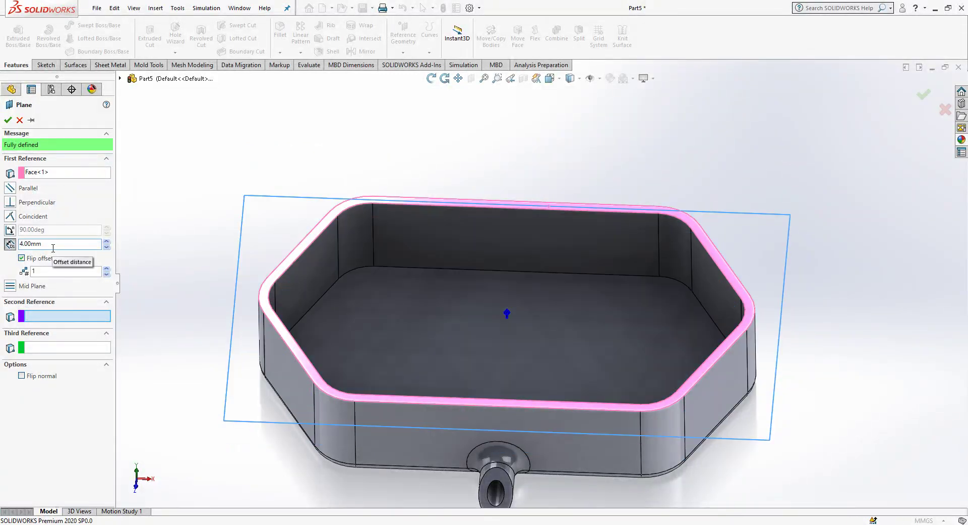
pyautogui.click(302, 197)
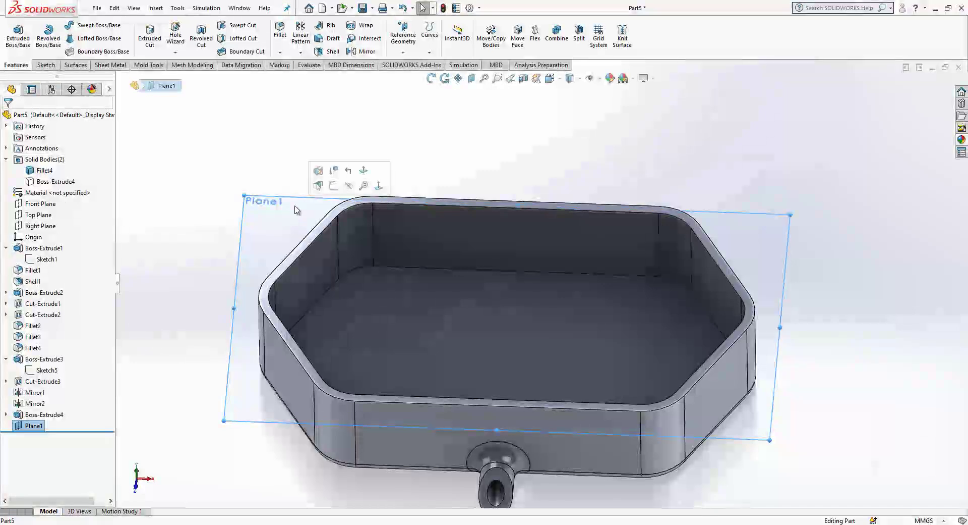
# - Sketch on Plane1 viewed normal: a vertical line from the origin and a short line off the slanted wall
pyautogui.click(335, 190)
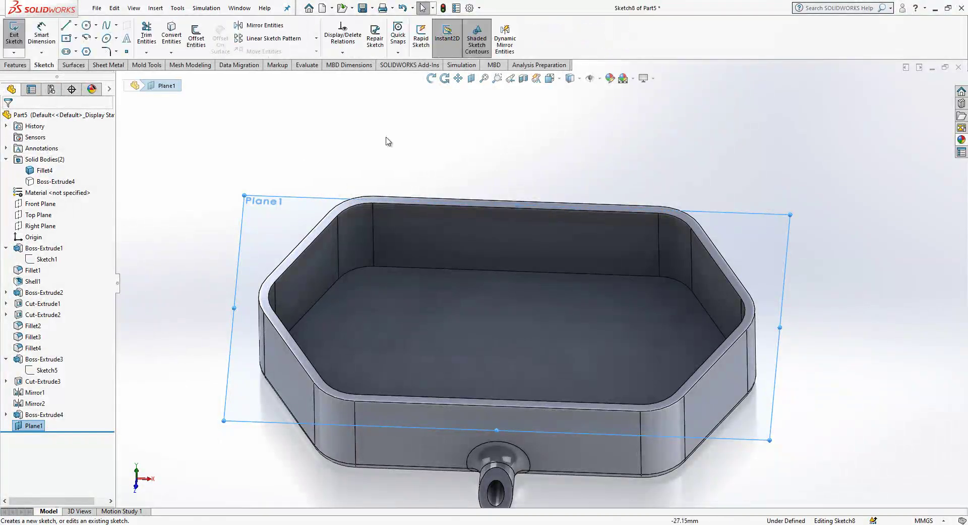
pyautogui.click(550, 78)
pyautogui.hotkey('ctrl', '8')
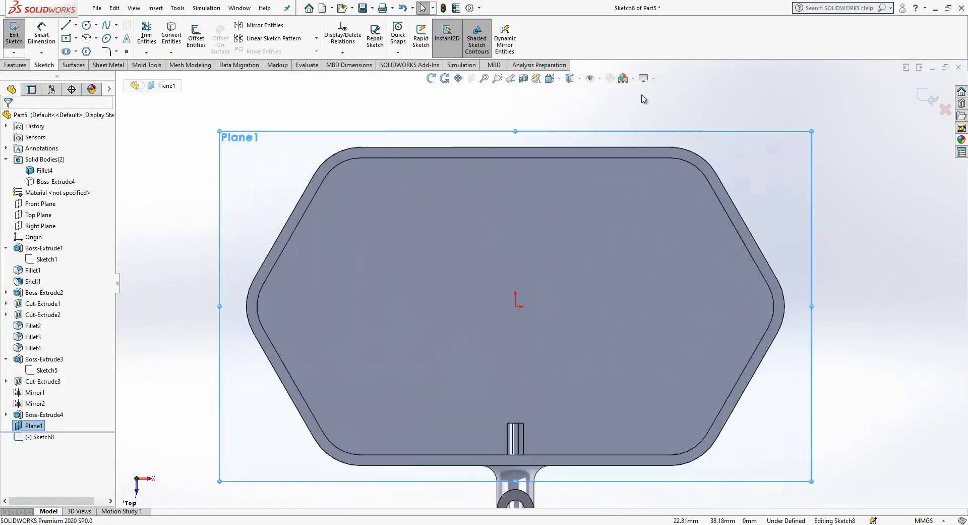
pyautogui.press('l')
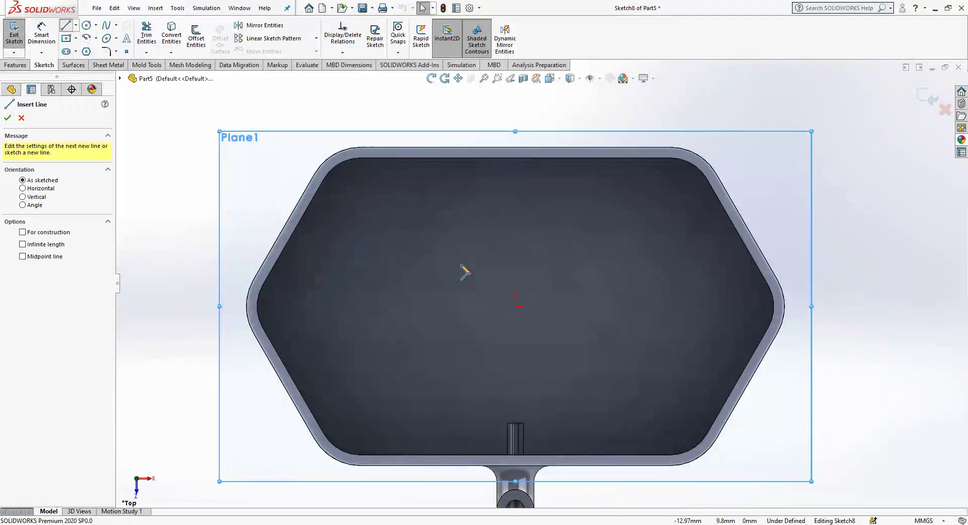
pyautogui.click(515, 306)
pyautogui.doubleClick(515, 157)
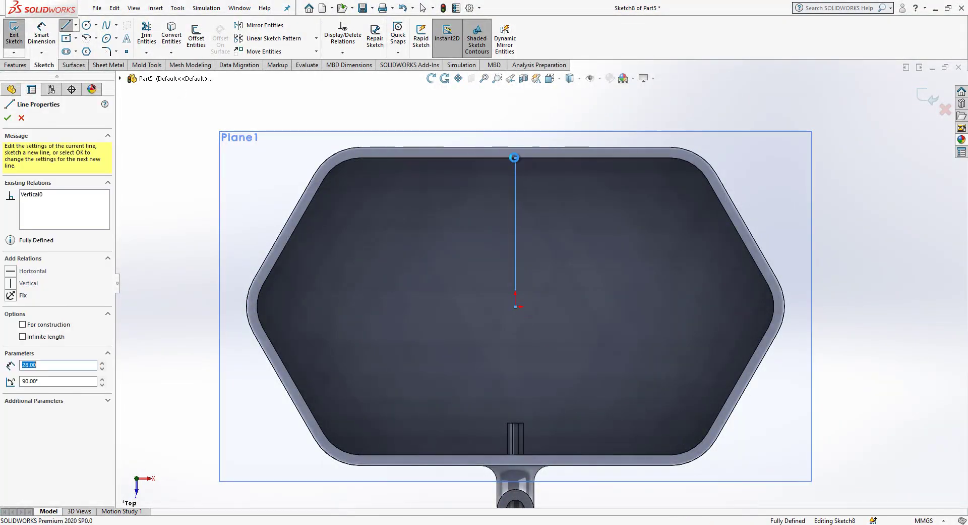
pyautogui.click(294, 231)
pyautogui.click(330, 253)
pyautogui.press('Escape')
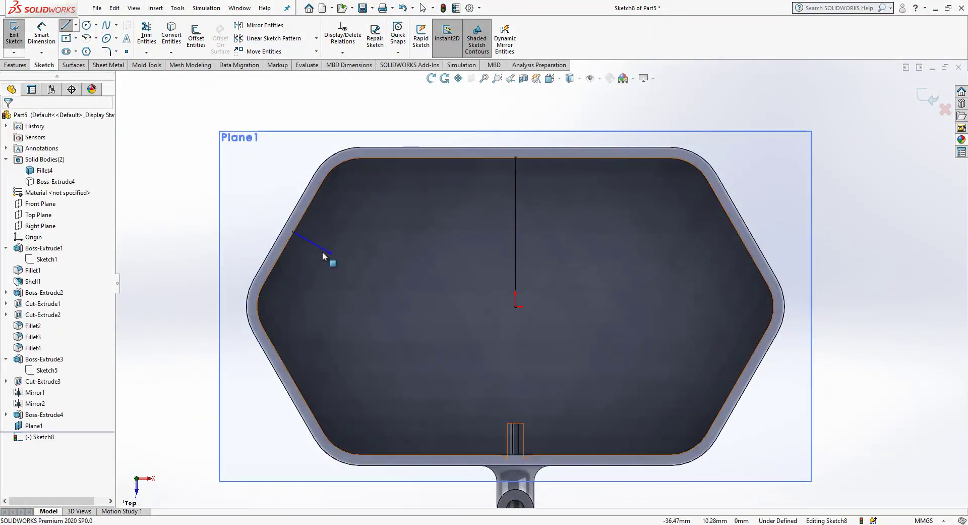
# - Make the short line perpendicular to the upper-left slanted wall edge
pyautogui.click(322, 248)
pyautogui.click(322, 249)
pyautogui.press('Escape')
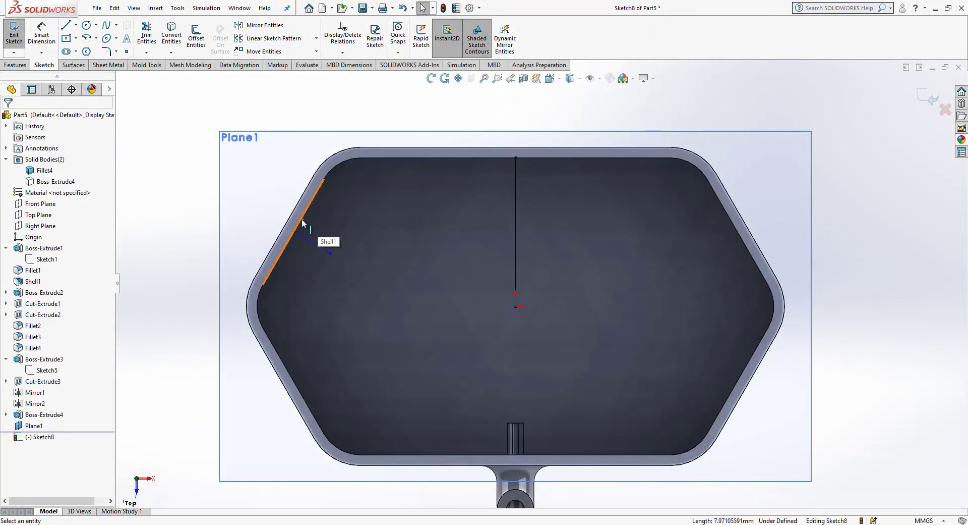
pyautogui.keyDown('ctrl'); pyautogui.click(304, 237); pyautogui.keyUp('ctrl')
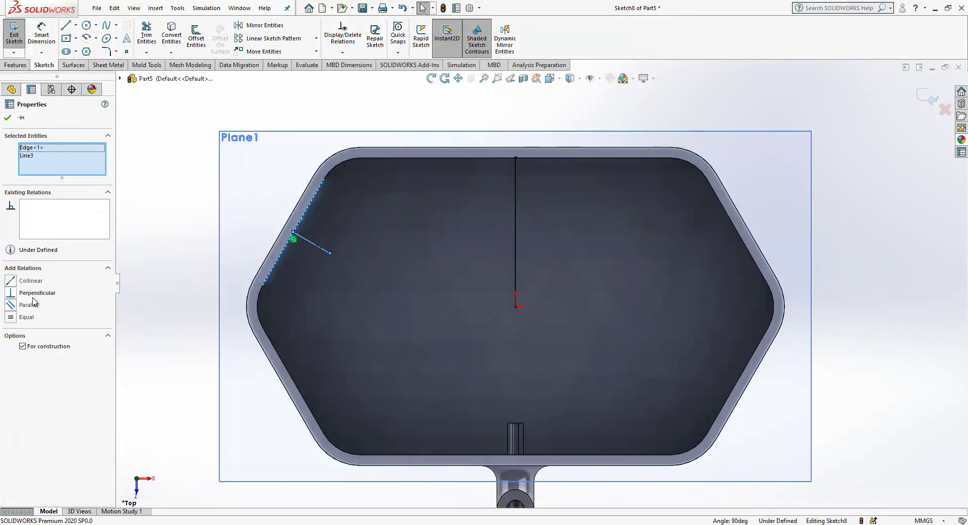
pyautogui.click(32, 295)
pyautogui.press('Escape')
# - Switch to a plain white scene and turn the vertical line into construction geometry
pyautogui.click(633, 78)
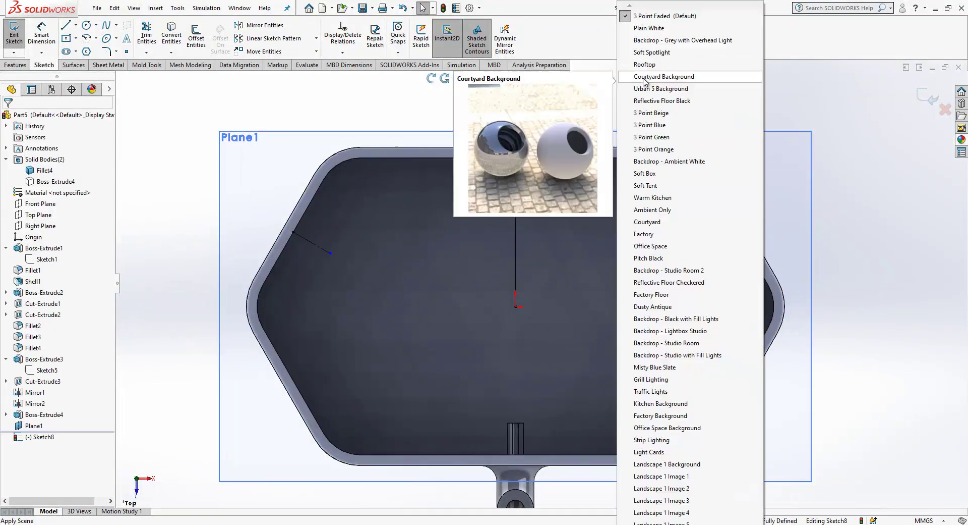
pyautogui.click(650, 30)
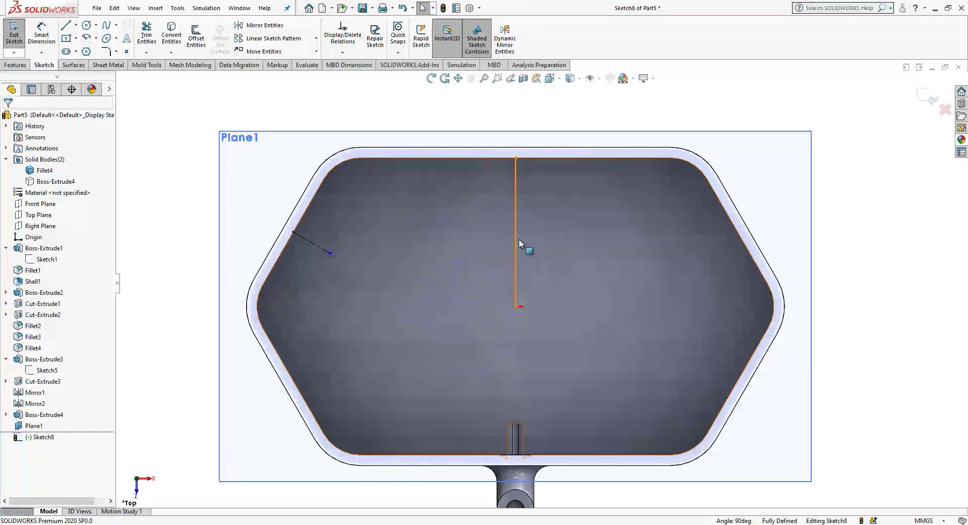
pyautogui.click(521, 221)
pyautogui.click(517, 214)
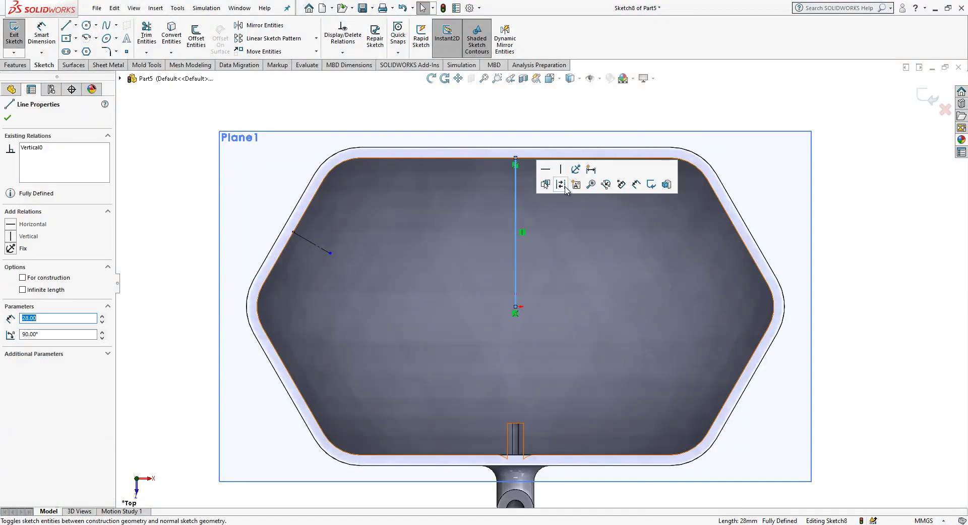
pyautogui.press('Escape')
pyautogui.click(76, 39)
pyautogui.click(101, 45)
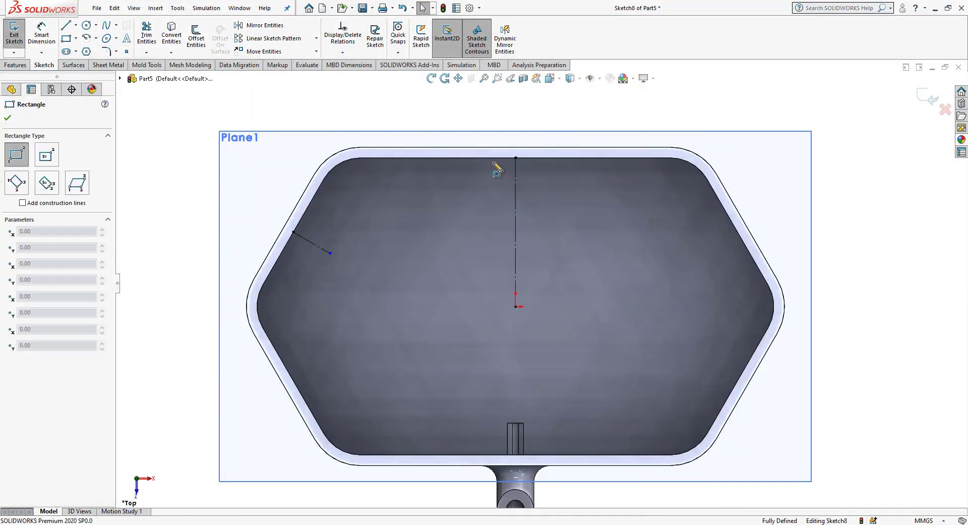
# - Draw a corner rectangle at the top wall and a 3-point rectangle along the slanted wall
pyautogui.click(547, 169)
pyautogui.click(17, 182)
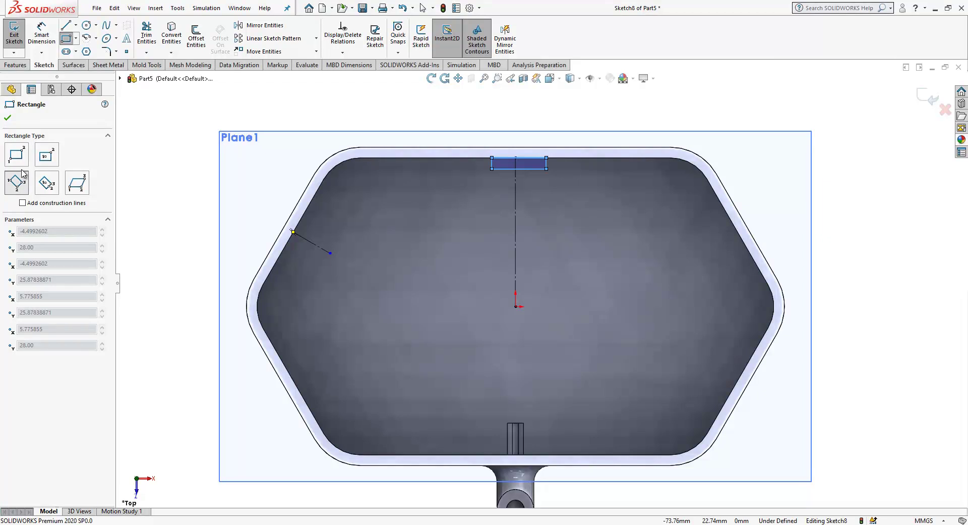
pyautogui.click(309, 217)
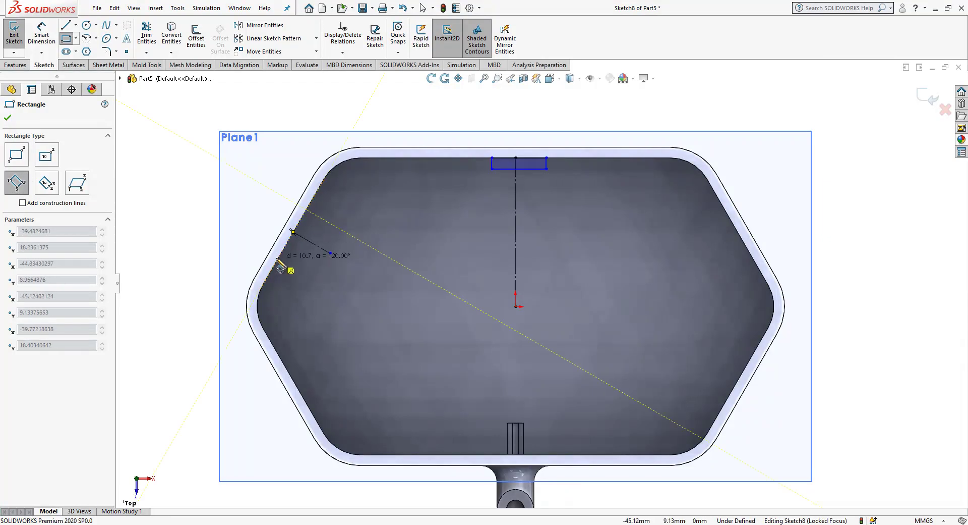
pyautogui.click(294, 266)
pyautogui.press('Escape')
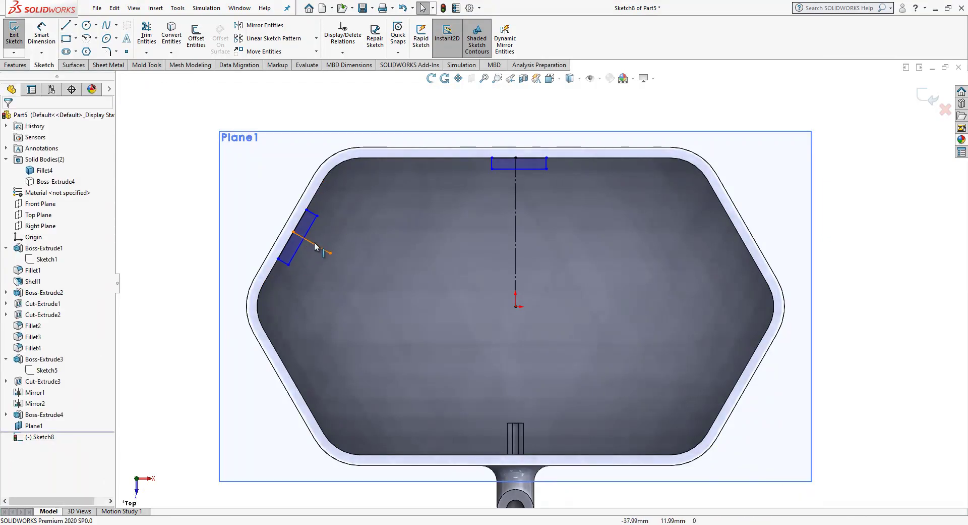
# - Add Equal relations between matching edges of the top and tilted tab rectangles
pyautogui.click(312, 224)
pyautogui.keyDown('ctrl'); pyautogui.click(513, 170); pyautogui.keyUp('ctrl')
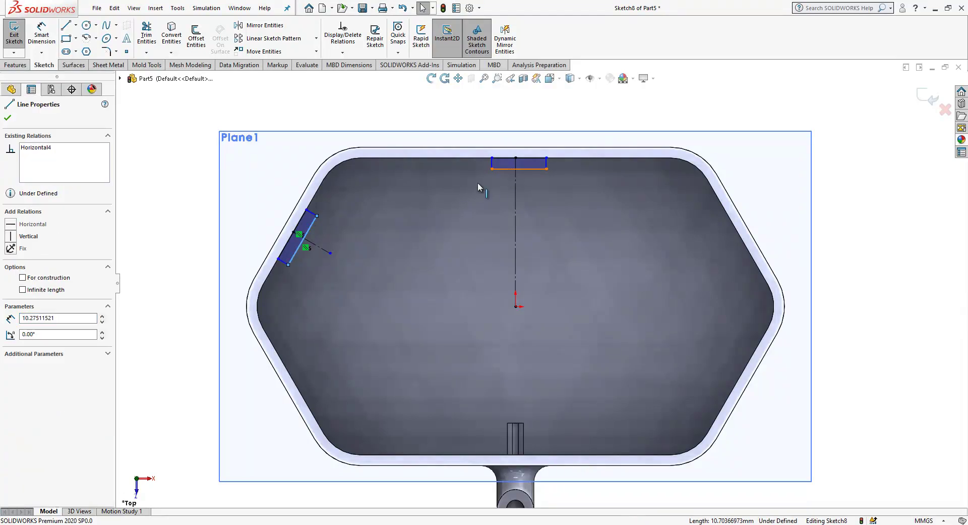
pyautogui.click(145, 311)
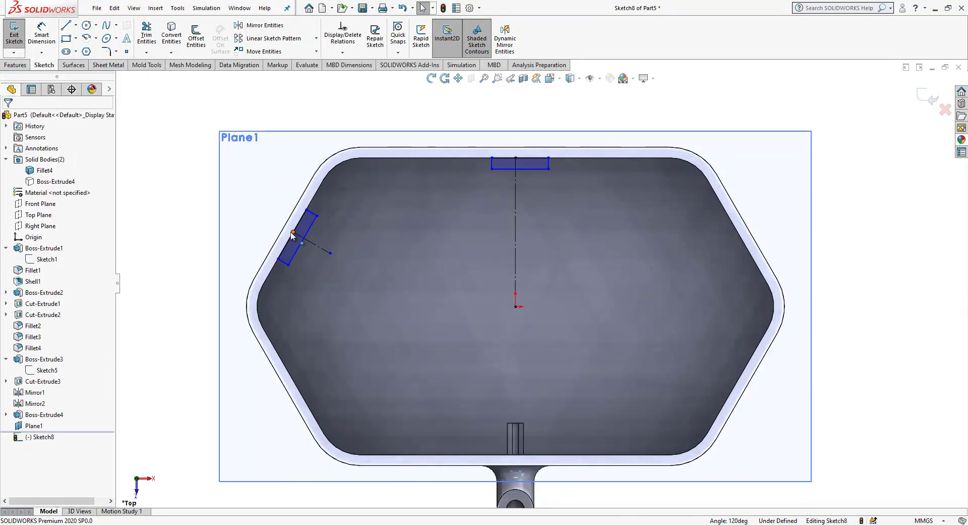
pyautogui.click(311, 212)
pyautogui.keyDown('ctrl'); pyautogui.click(492, 167); pyautogui.keyUp('ctrl')
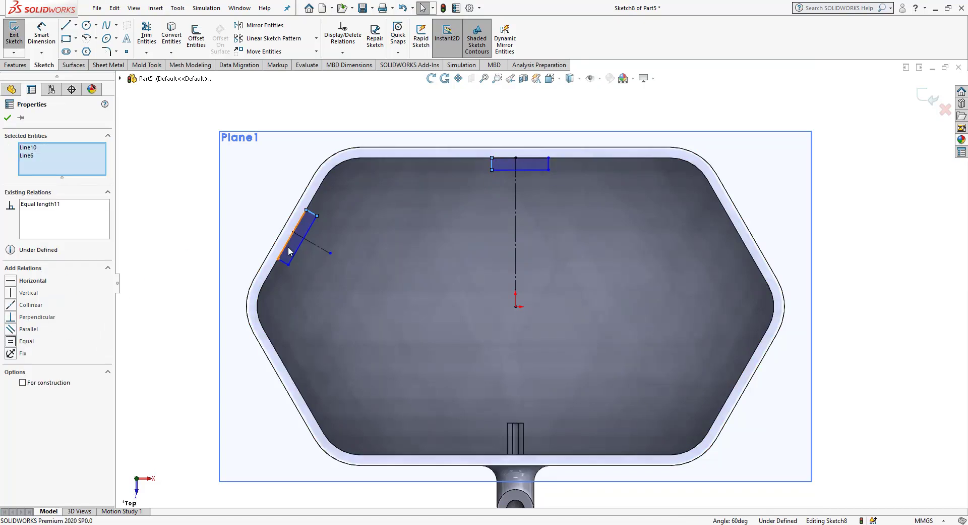
pyautogui.click(313, 228)
pyautogui.keyDown('ctrl'); pyautogui.click(317, 216); pyautogui.keyUp('ctrl')
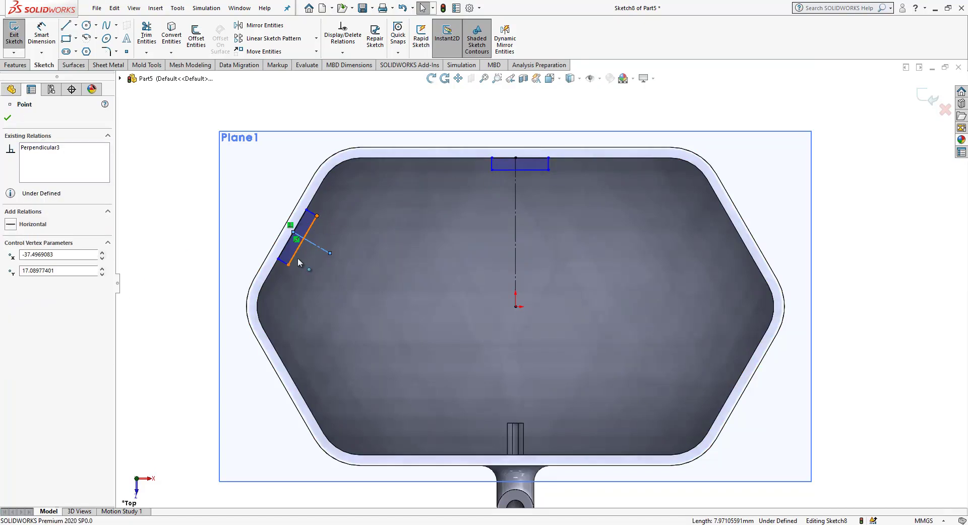
pyautogui.keyDown('ctrl'); pyautogui.click(288, 264); pyautogui.keyUp('ctrl')
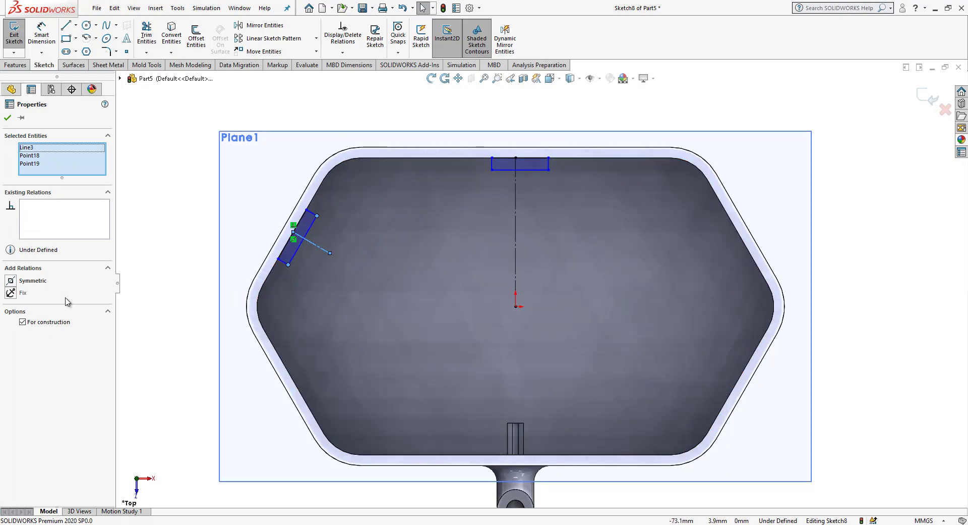
# - Make the top tab rectangle's corners symmetric about the vertical centerline
pyautogui.press('Escape')
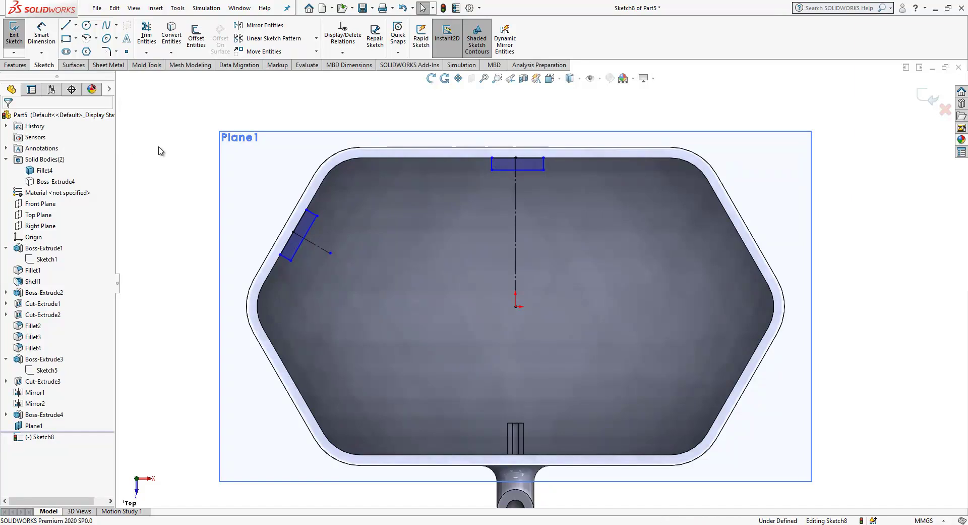
pyautogui.click(493, 170)
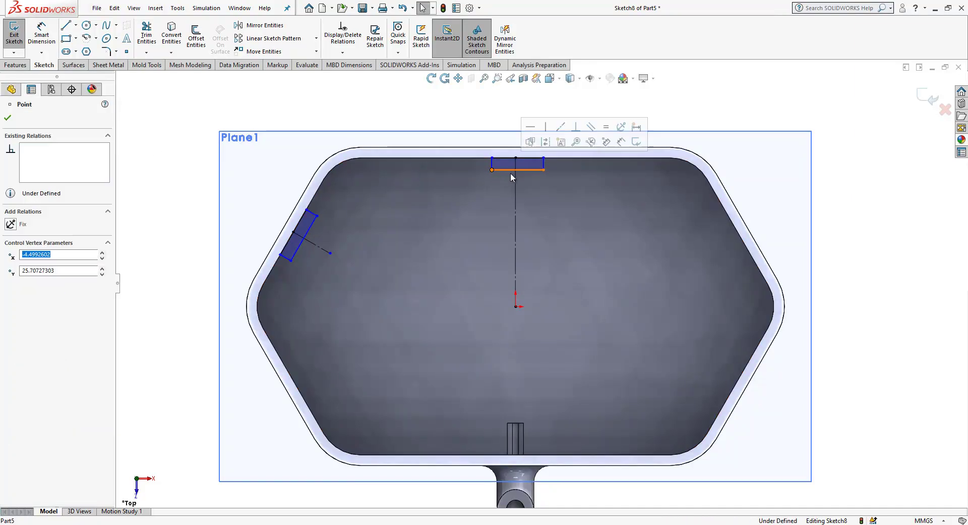
pyautogui.keyDown('ctrl'); pyautogui.click(545, 170); pyautogui.keyUp('ctrl')
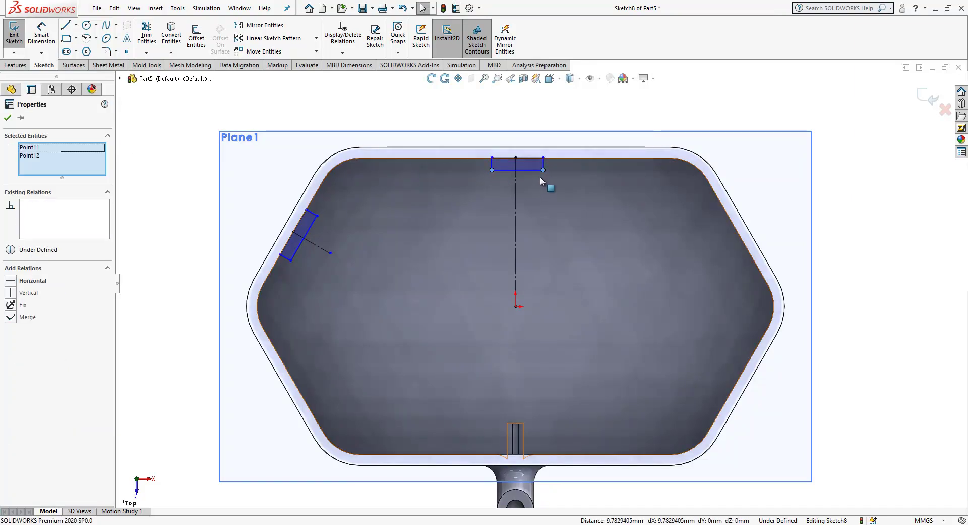
pyautogui.keyDown('ctrl'); pyautogui.click(426, 215); pyautogui.keyUp('ctrl')
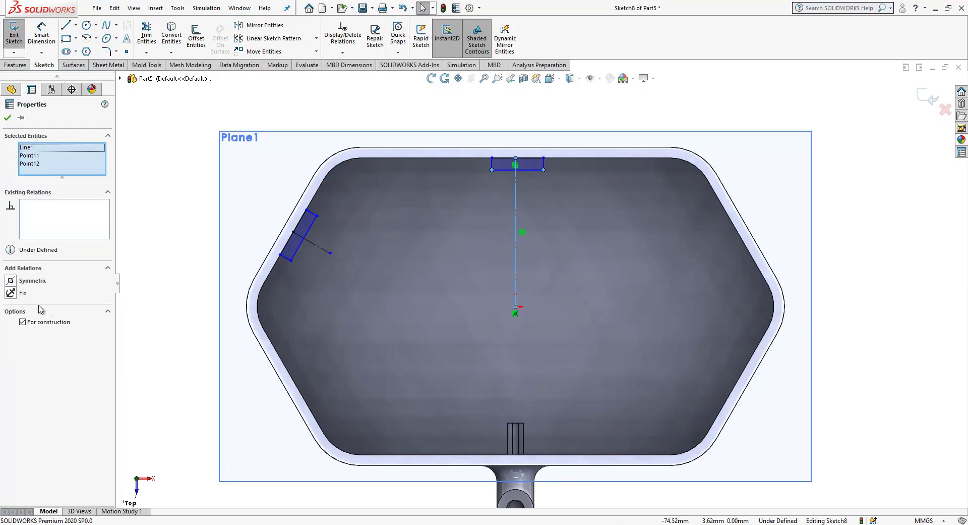
pyautogui.click(24, 283)
pyautogui.click(163, 198)
# - Dimension the top tab edge 2.00 mm and the slanted tab edge 10.00 mm
pyautogui.click(44, 38)
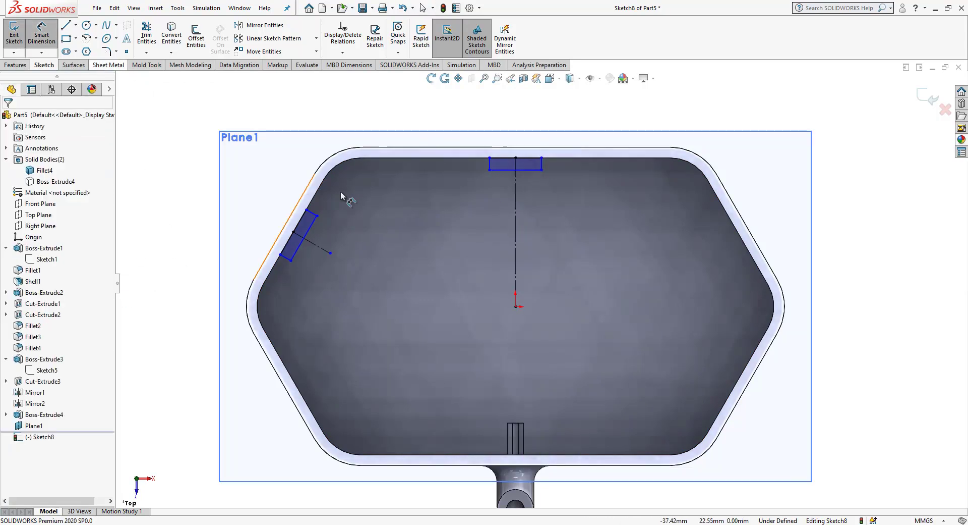
pyautogui.click(489, 165)
pyautogui.click(453, 179)
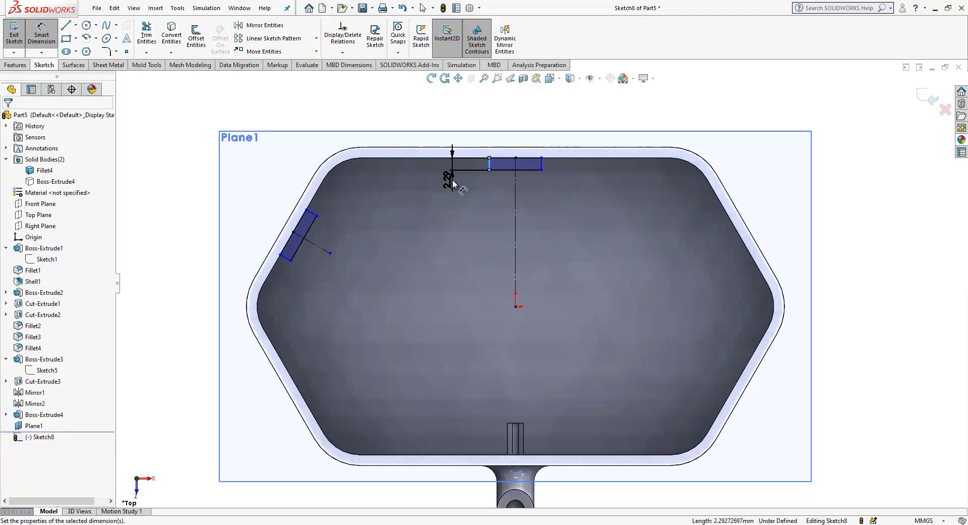
pyautogui.press('Return')
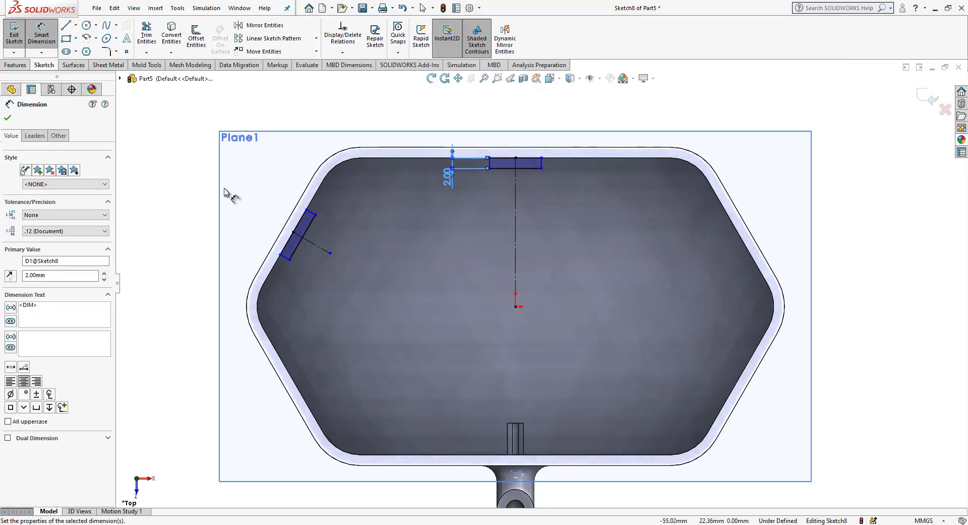
pyautogui.click(224, 189)
pyautogui.click(312, 230)
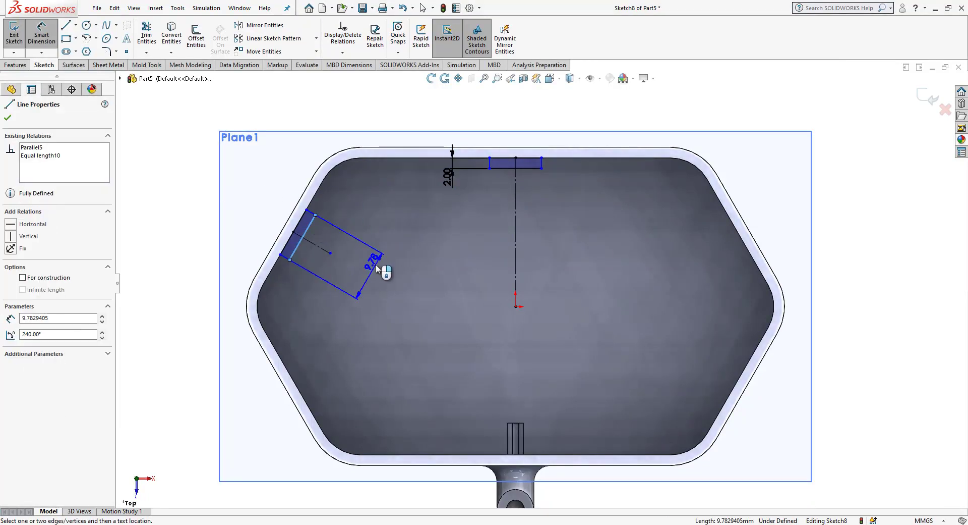
pyautogui.click(379, 269)
pyautogui.write('10')
pyautogui.press('Return')
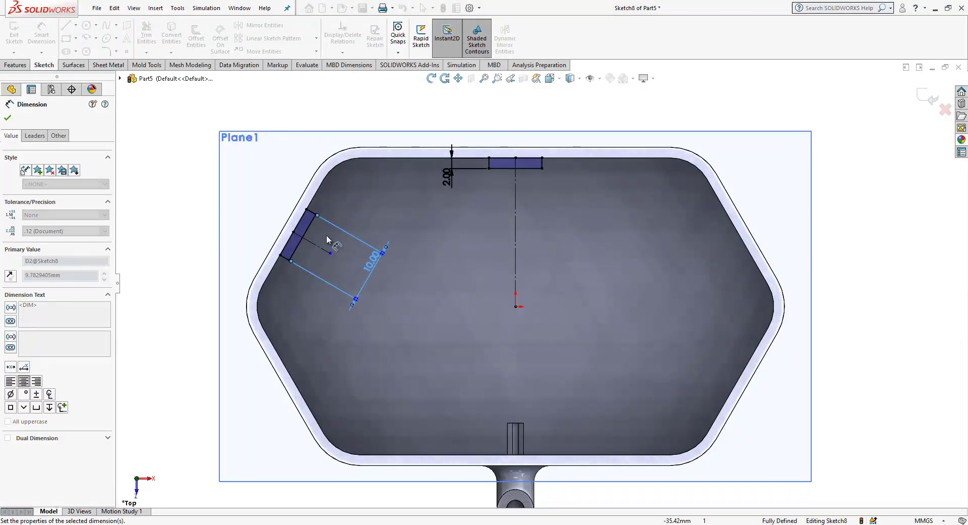
pyautogui.press('Escape')
pyautogui.moveTo(531, 345); pyautogui.dragTo(510, 216, button='middle')
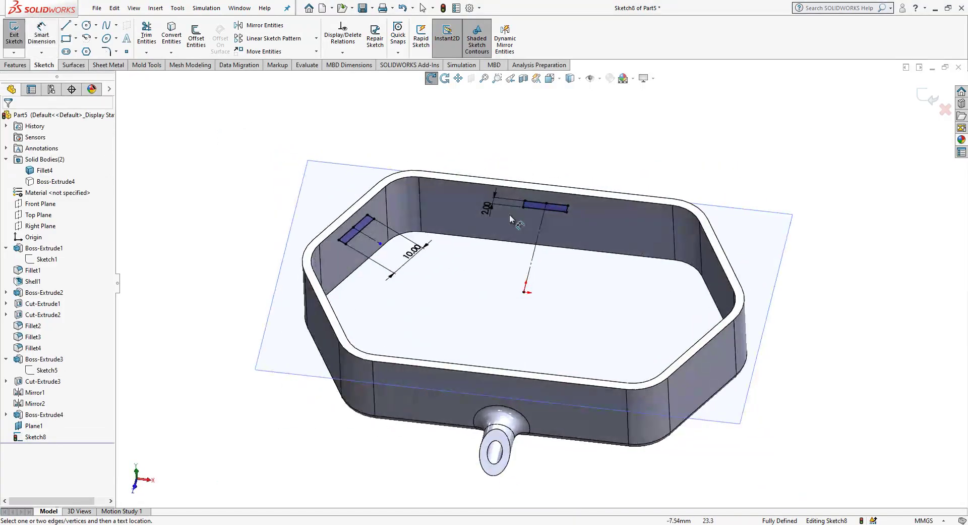
# - Extrude the tab sketch 2 mm in the reversed direction as Boss-Extrude5
pyautogui.click(14, 34)
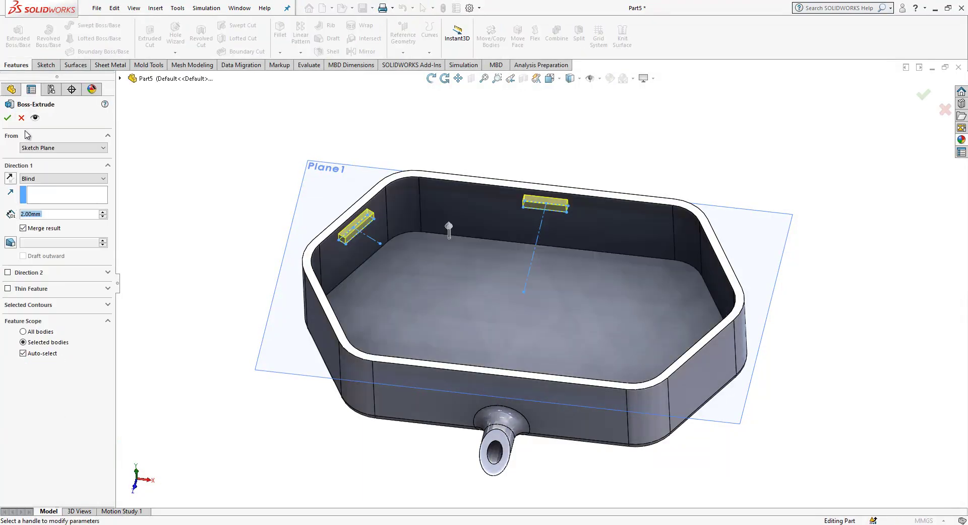
pyautogui.click(10, 178)
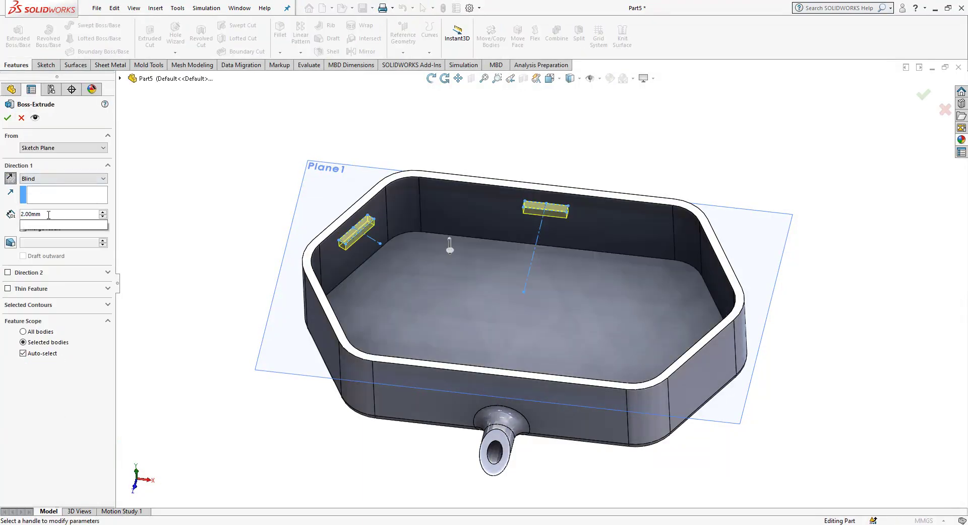
pyautogui.click(7, 118)
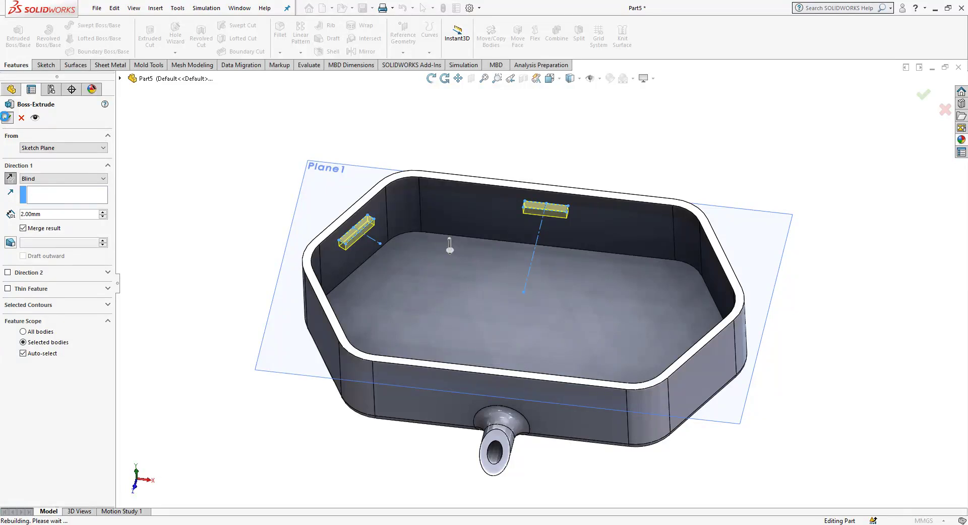
pyautogui.moveTo(192, 141); pyautogui.dragTo(348, 231, button='middle')
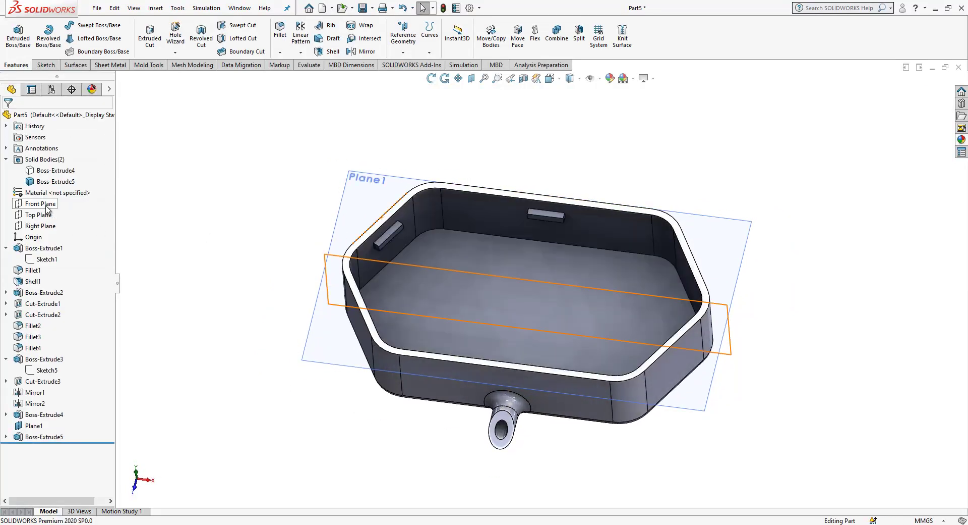
# - Mirror the Boss-Extrude5 tabs across the Front Plane as Mirror3
pyautogui.click(44, 204)
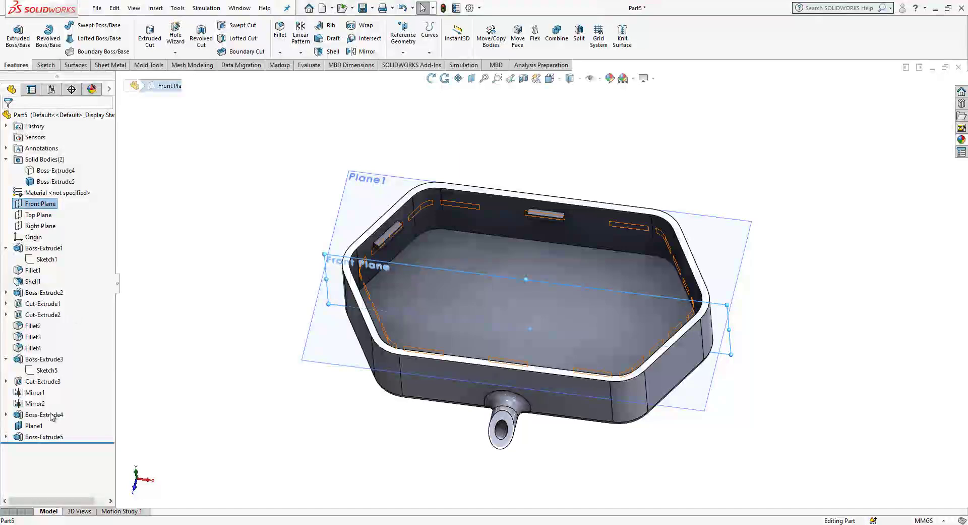
pyautogui.keyDown('ctrl'); pyautogui.click(49, 437); pyautogui.keyUp('ctrl')
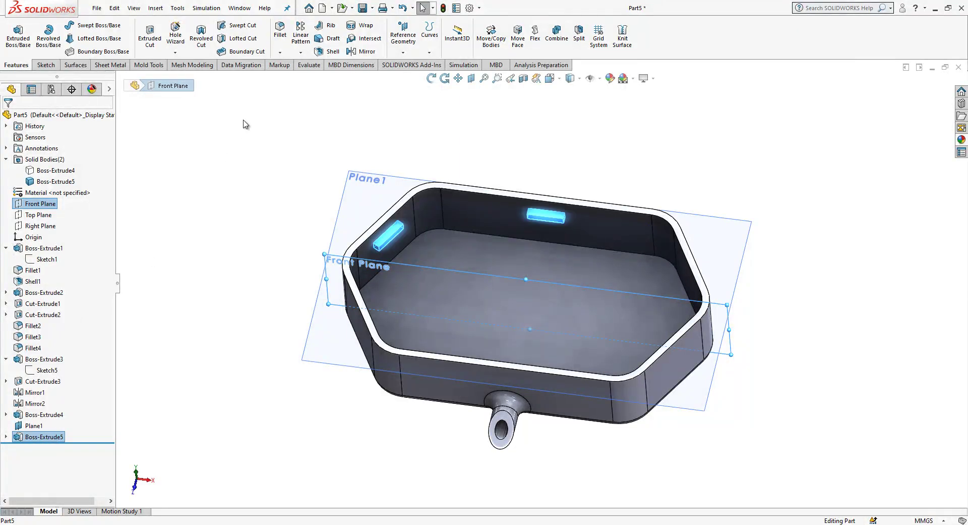
pyautogui.click(362, 51)
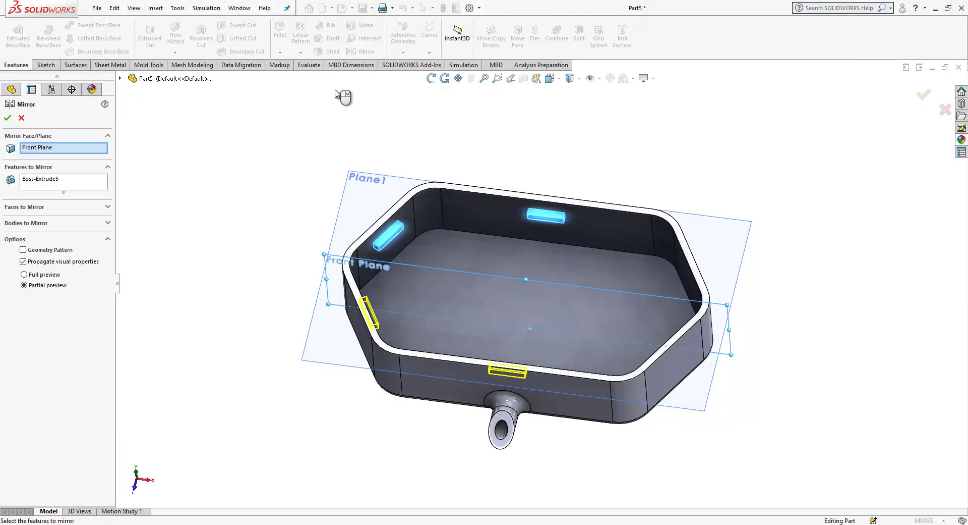
pyautogui.rightClick(343, 96)
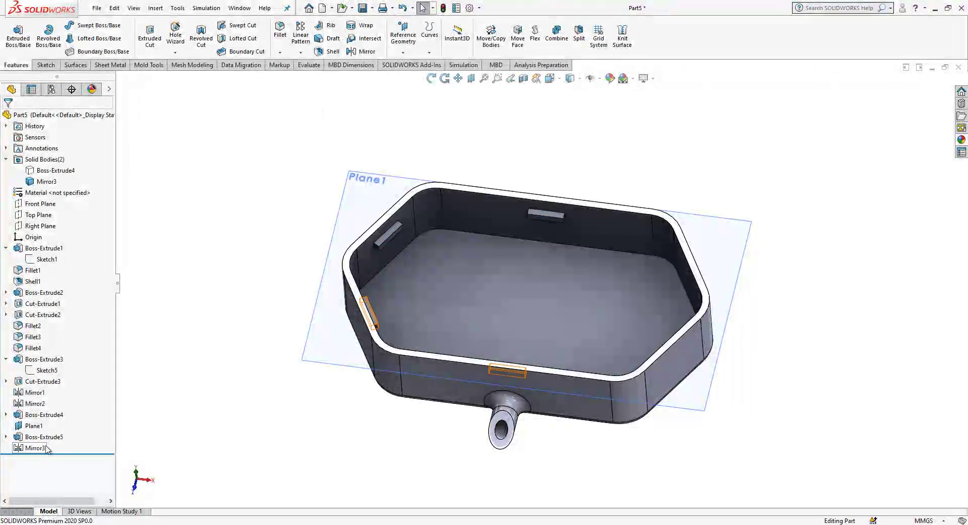
# - Mirror both Mirror3 and Boss-Extrude5 across the Right Plane as Mirror4
pyautogui.click(36, 448)
pyautogui.keyDown('ctrl'); pyautogui.click(34, 436); pyautogui.keyUp('ctrl')
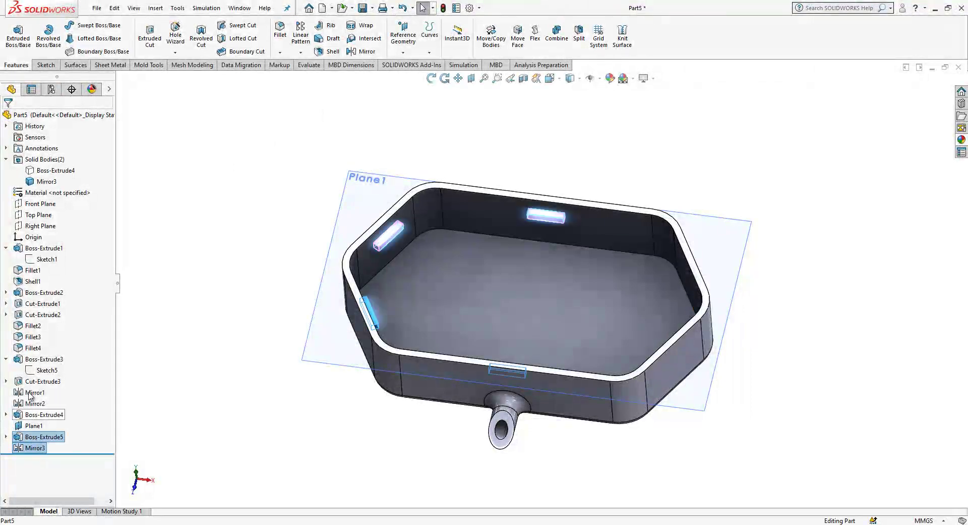
pyautogui.keyDown('ctrl'); pyautogui.click(39, 227); pyautogui.keyUp('ctrl')
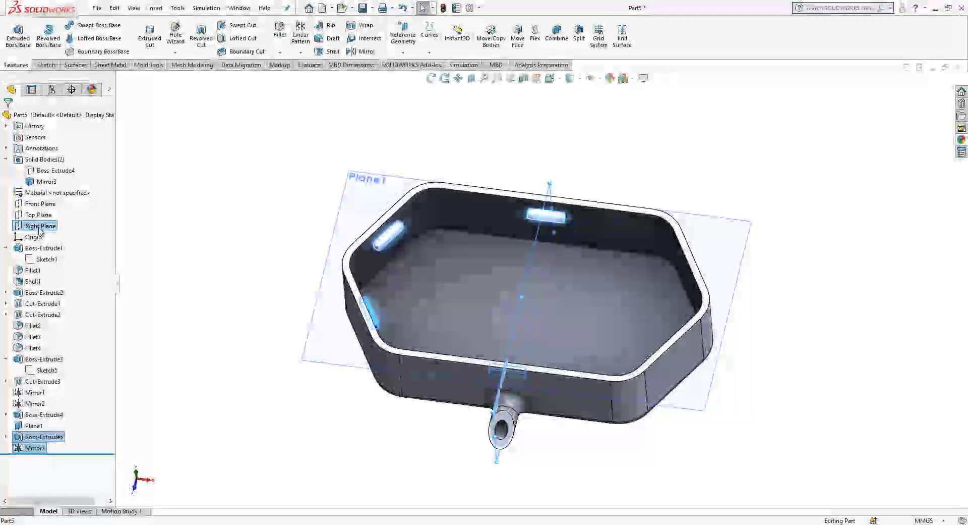
pyautogui.click(359, 51)
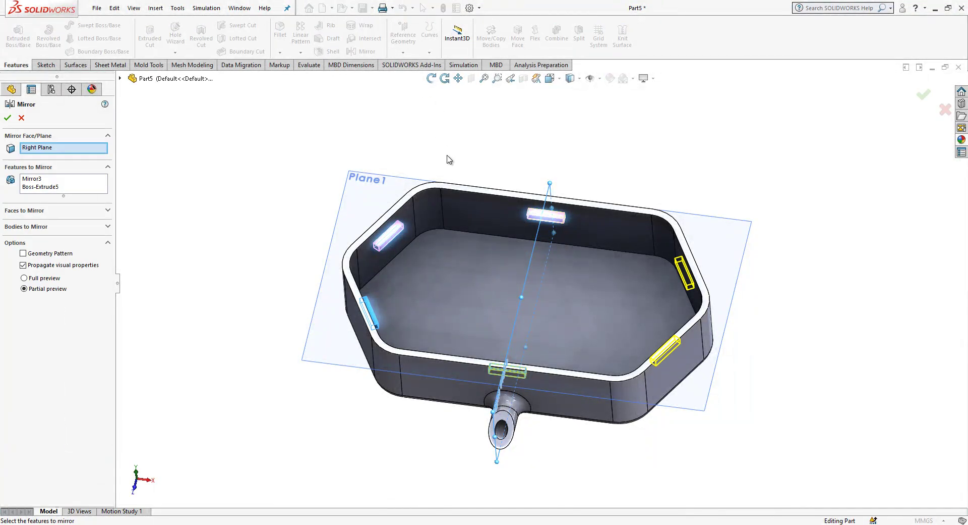
pyautogui.press('Return')
pyautogui.click(447, 158)
pyautogui.moveTo(575, 252); pyautogui.dragTo(609, 217, button='middle')
# - Show the honeycomb insert body and apply the Blue appearance to the whole part
pyautogui.click(57, 171)
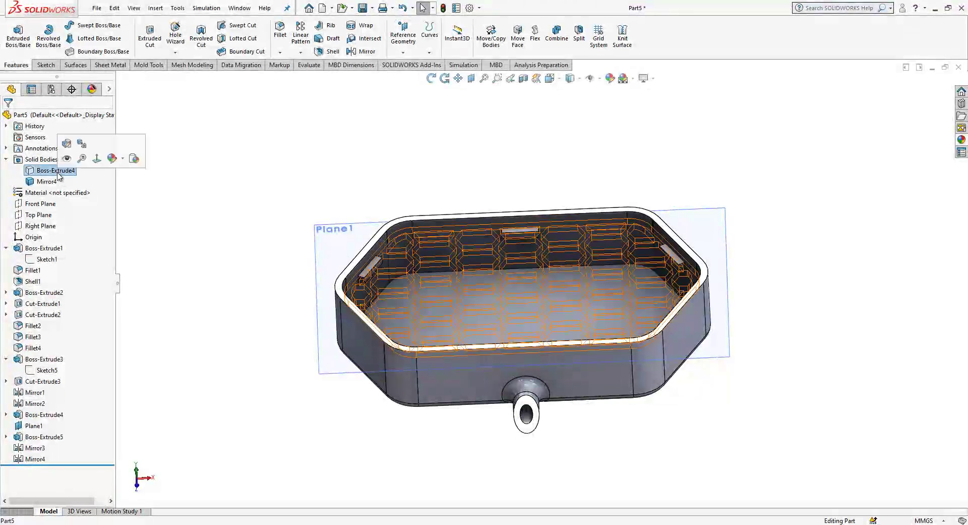
pyautogui.click(66, 159)
pyautogui.moveTo(594, 258); pyautogui.dragTo(551, 367, button='middle')
pyautogui.click(962, 140)
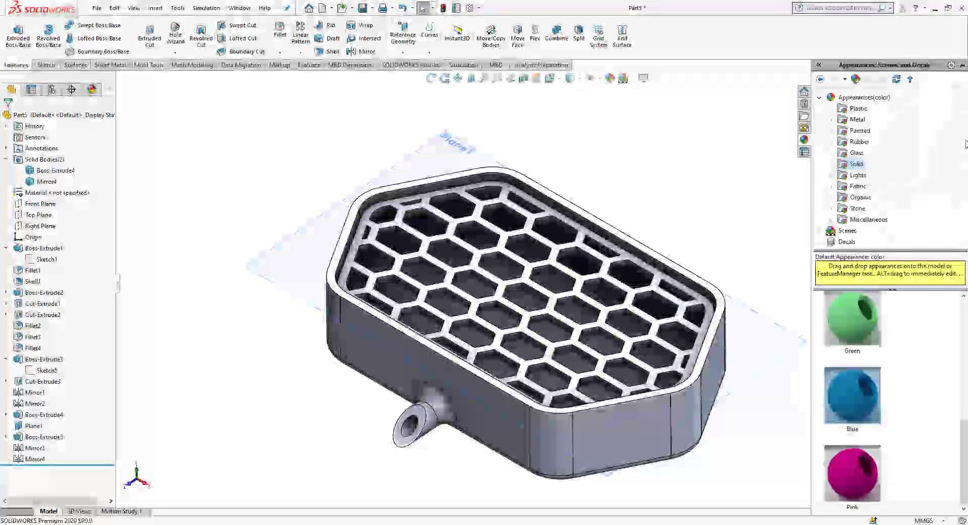
pyautogui.moveTo(858, 385); pyautogui.dragTo(672, 413)
pyautogui.click(682, 415)
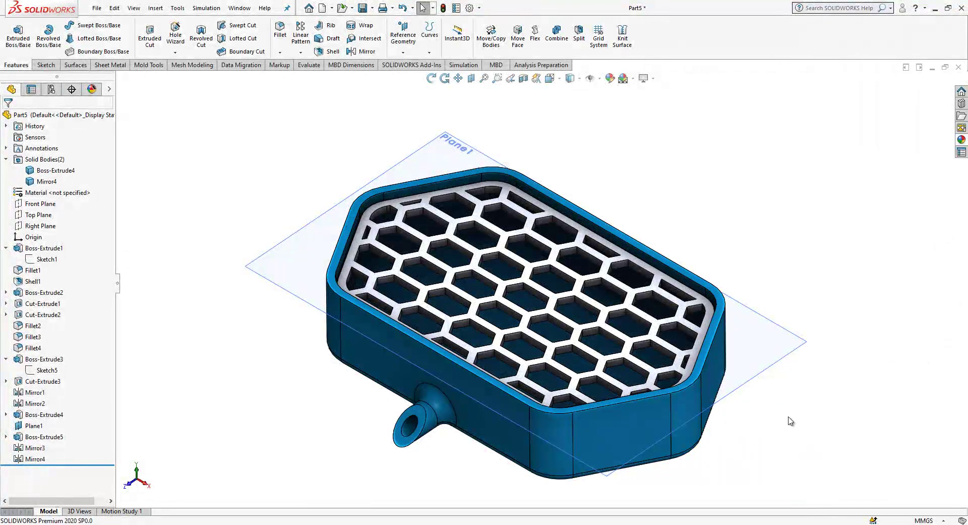
# - Apply the Green appearance to only the honeycomb insert body
pyautogui.click(961, 140)
pyautogui.moveTo(868, 328); pyautogui.dragTo(629, 306)
pyautogui.click(640, 308)
pyautogui.scroll(1, 557, 309)
pyautogui.moveTo(561, 308); pyautogui.dragTo(557, 322, button='middle')
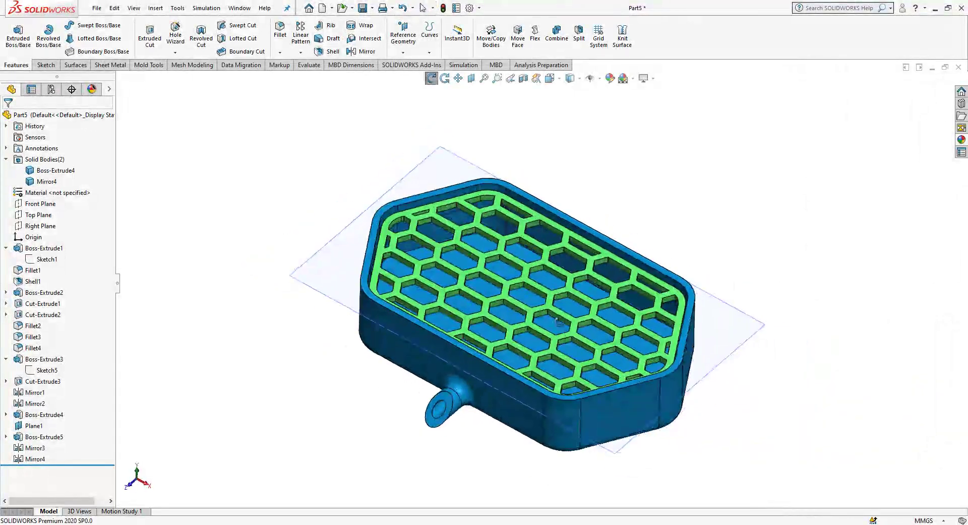
# - Hide Plane1 and rotate the two-tone model for a clearer view
pyautogui.click(755, 314)
pyautogui.click(805, 286)
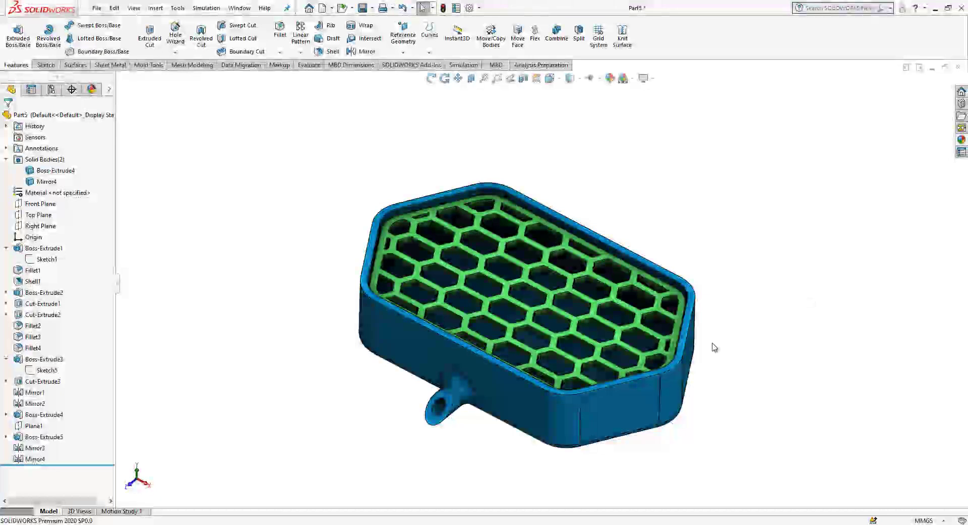
pyautogui.moveTo(713, 346); pyautogui.dragTo(696, 356, button='middle')
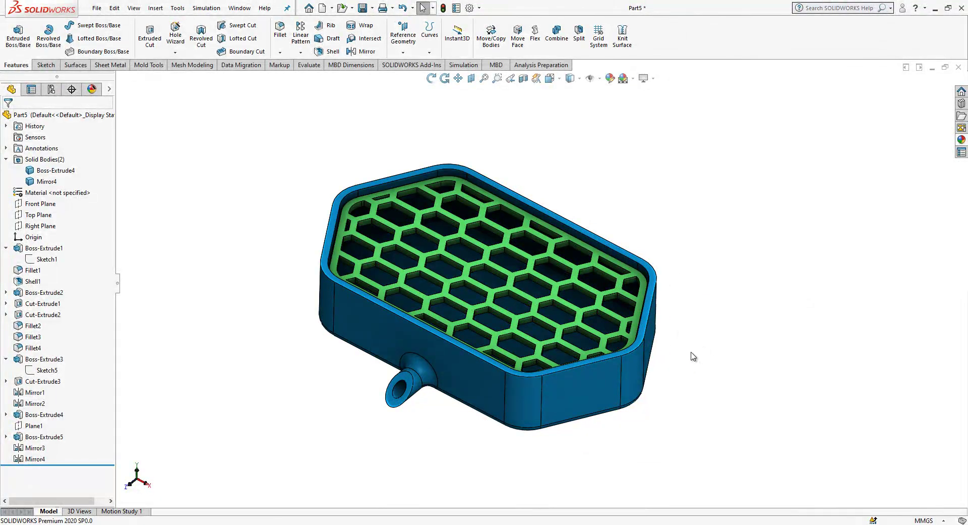
pyautogui.scroll(-2, 483, 353)
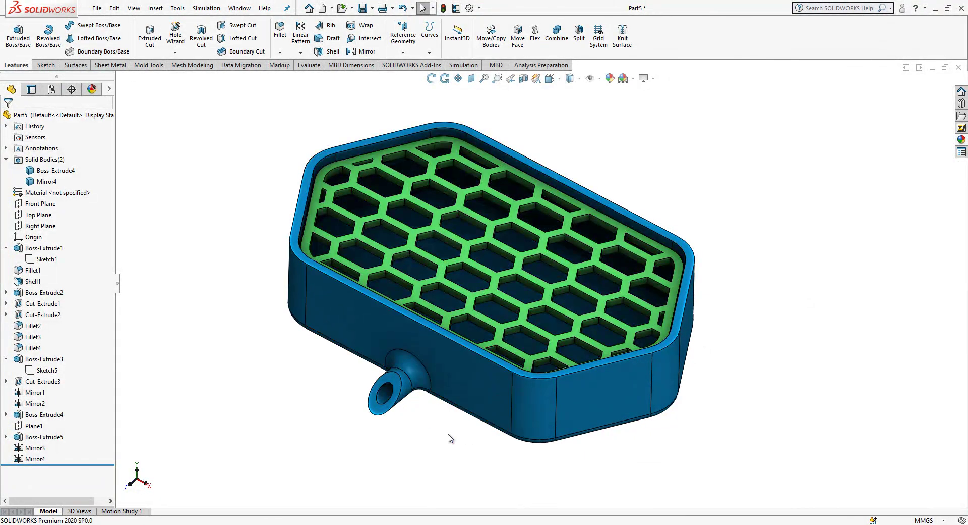
pyautogui.moveTo(450, 437)
pyautogui.mouseDown(button='middle')
pyautogui.moveTo(525, 274)
pyautogui.moveTo(425, 417)
pyautogui.moveTo(434, 457)
pyautogui.moveTo(461, 396)
pyautogui.moveTo(465, 437)
pyautogui.moveTo(452, 437)
pyautogui.moveTo(469, 417)
pyautogui.moveTo(464, 432)
pyautogui.moveTo(516, 241)
pyautogui.moveTo(557, 247)
pyautogui.moveTo(599, 177)
pyautogui.moveTo(586, 192)
pyautogui.mouseUp(button='middle')
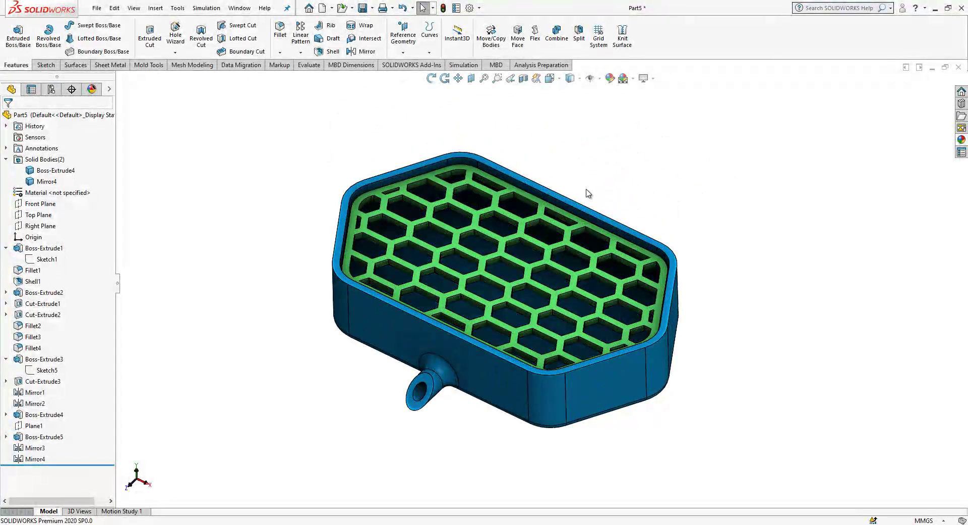